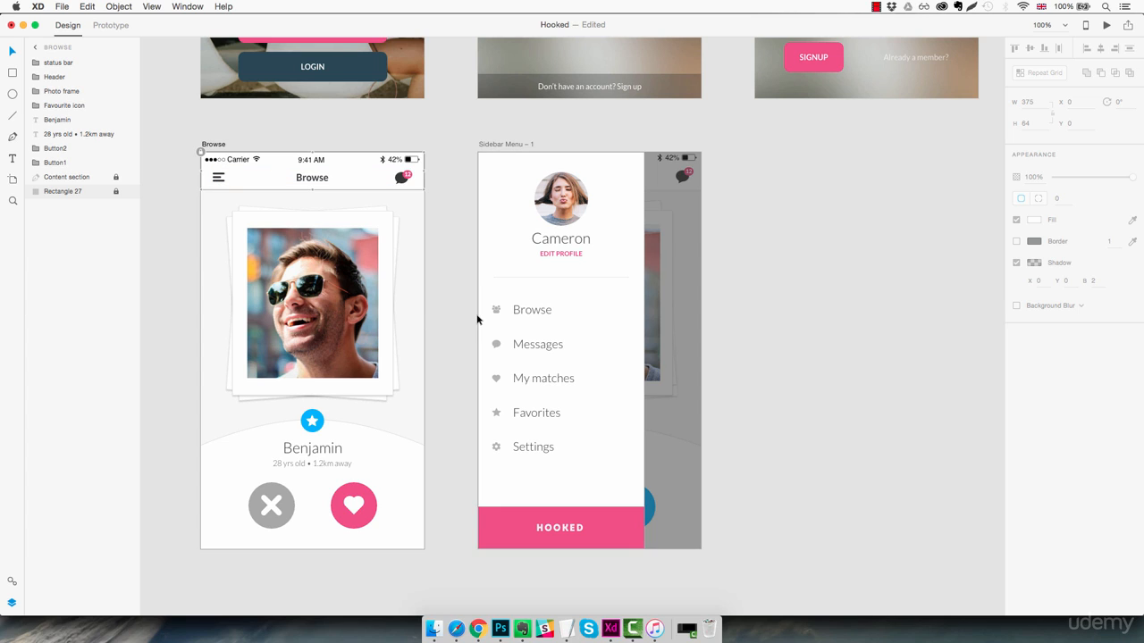
- Delete the Sidebar Menu – 1 artboard and put a duplicate of the Browse artboard in its place
click(801, 309)
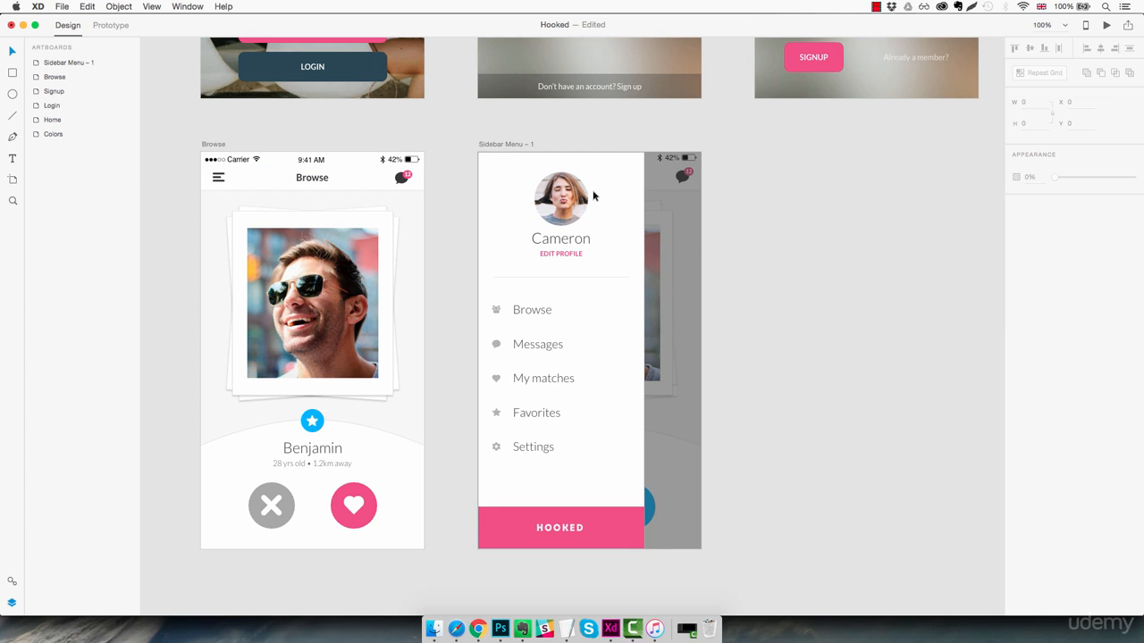
click(515, 145)
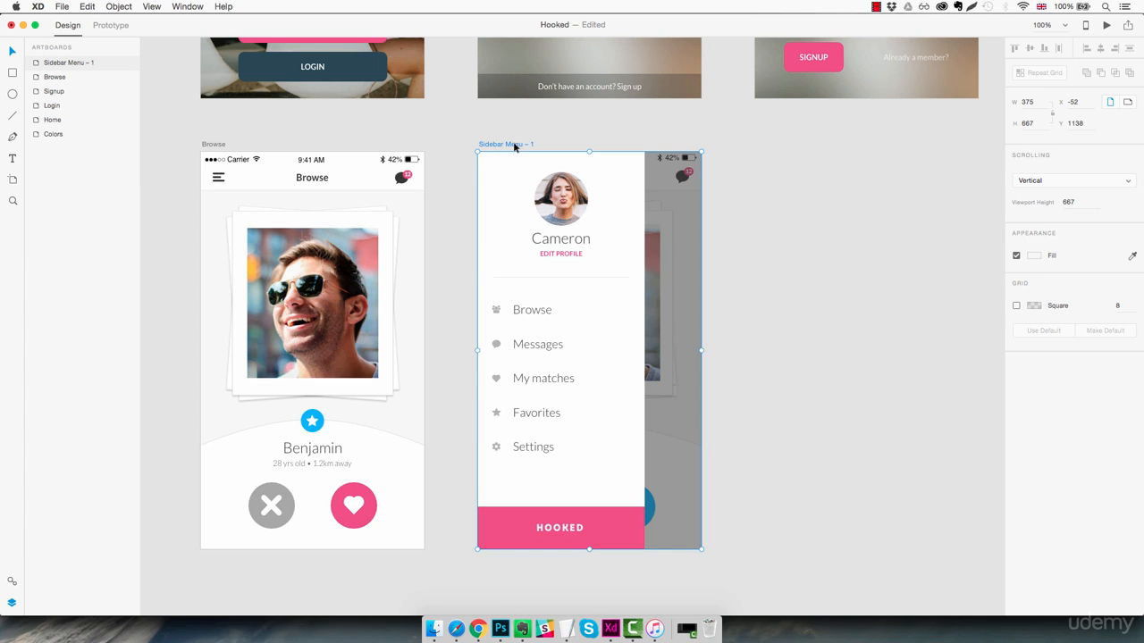
key(Delete)
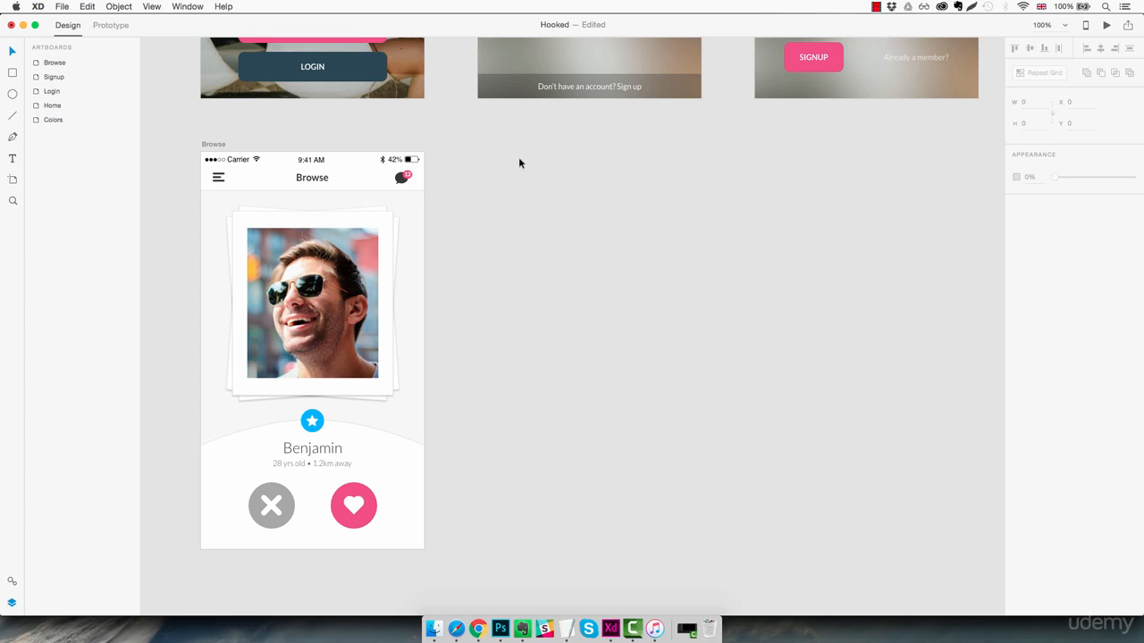
click(211, 145)
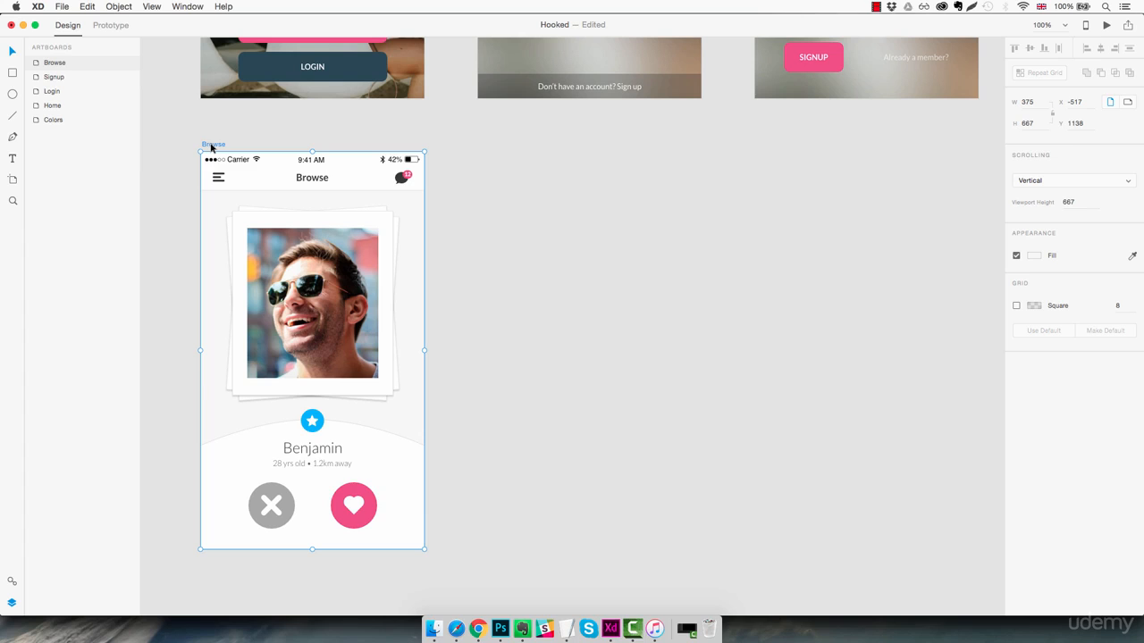
drag(210, 146, 489, 150)
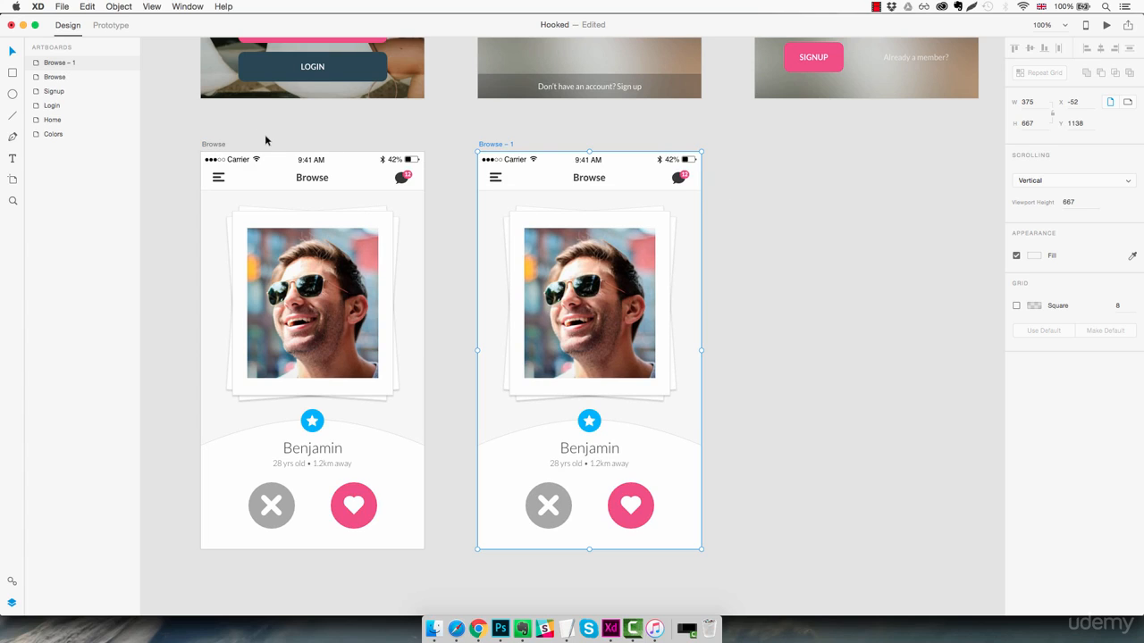
- Lock every layer on the duplicated Browse artboard, from the status bar down to the header rectangle, and test the locks on individual elements
click(556, 192)
click(556, 189)
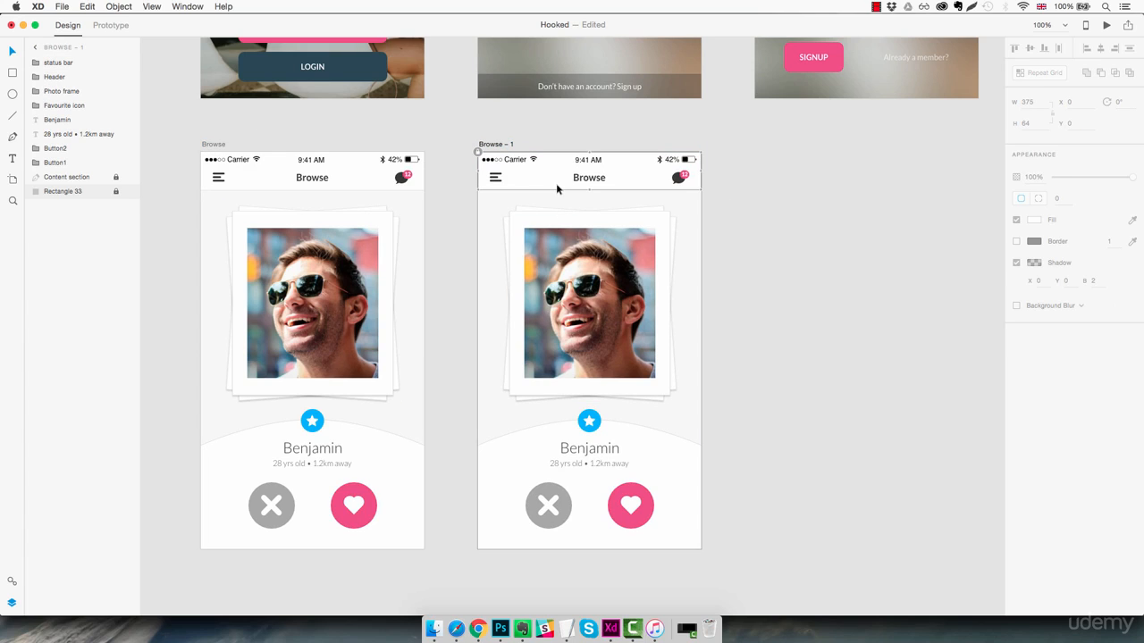
click(95, 63)
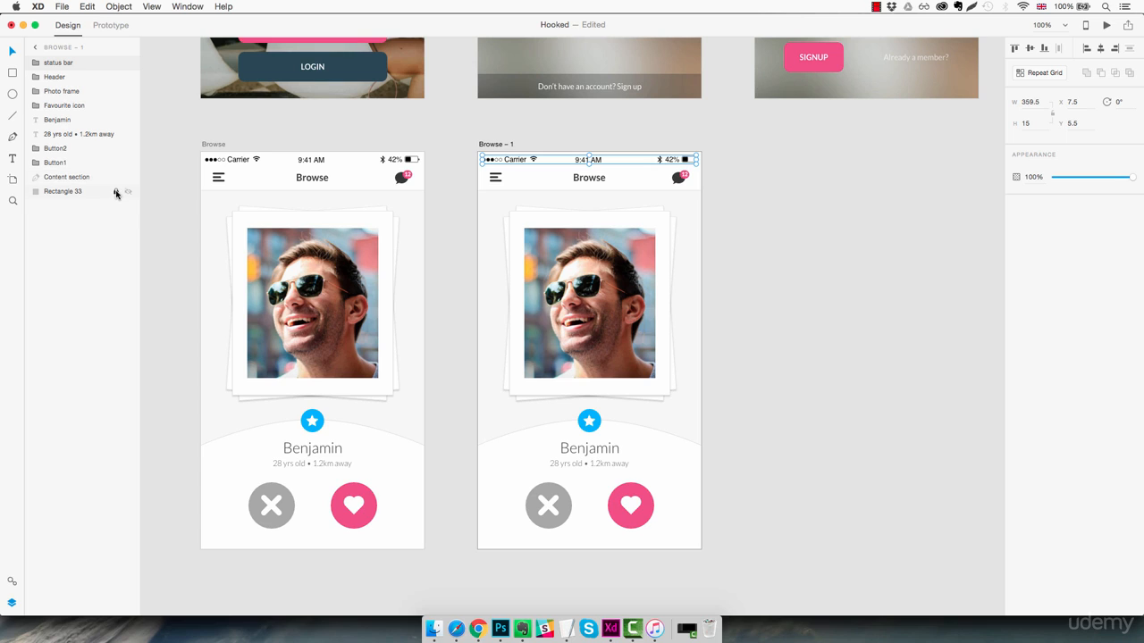
shift+click(89, 193)
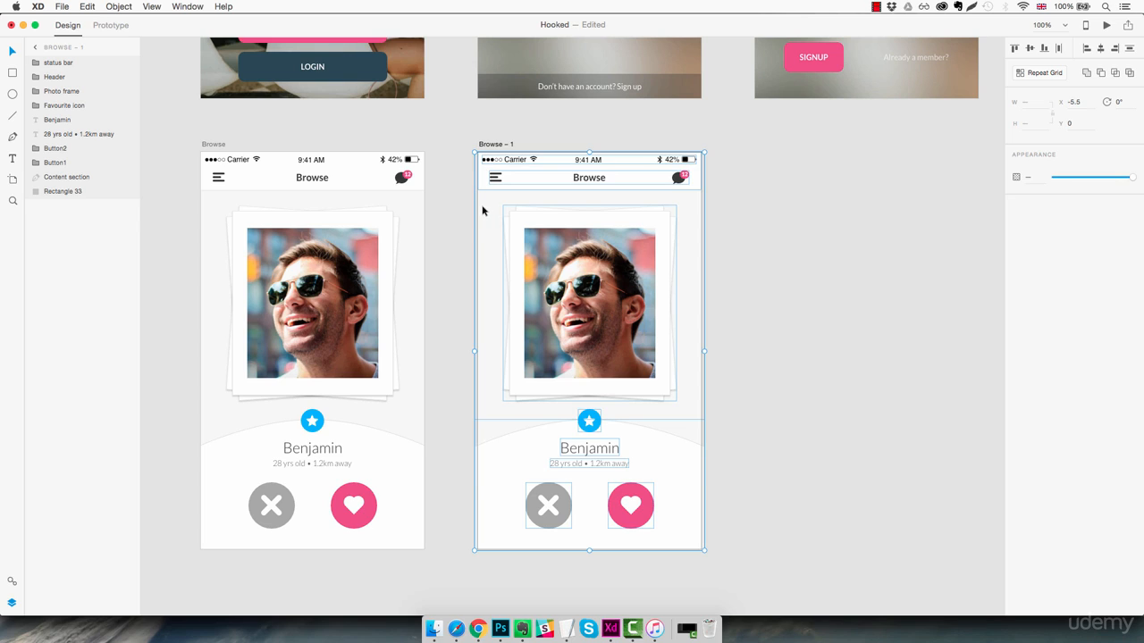
key(super+l)
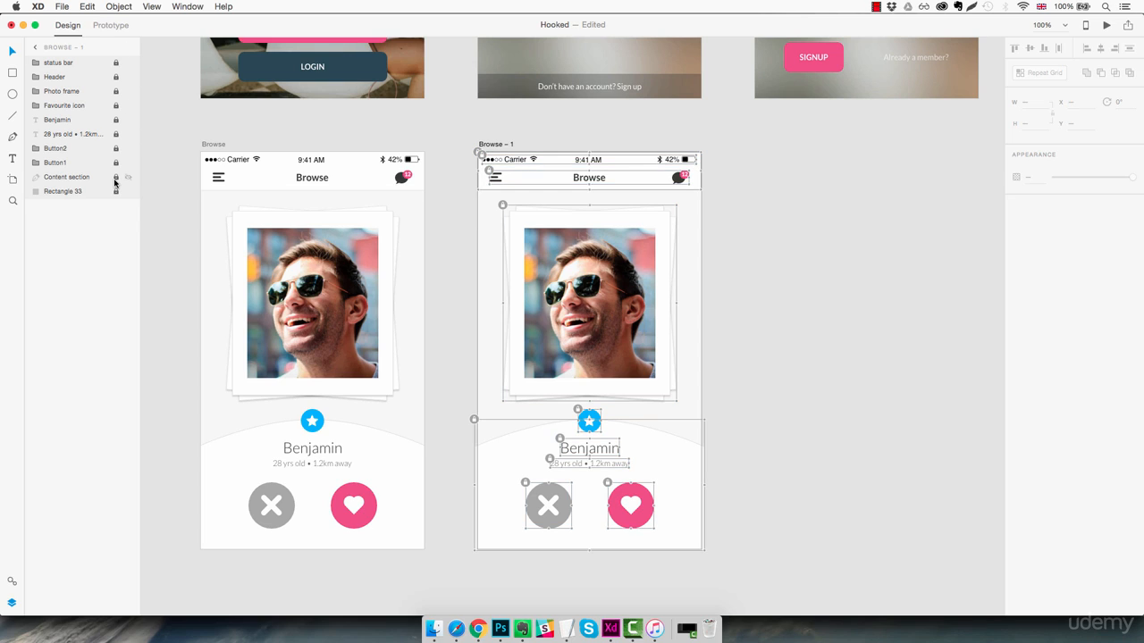
click(754, 235)
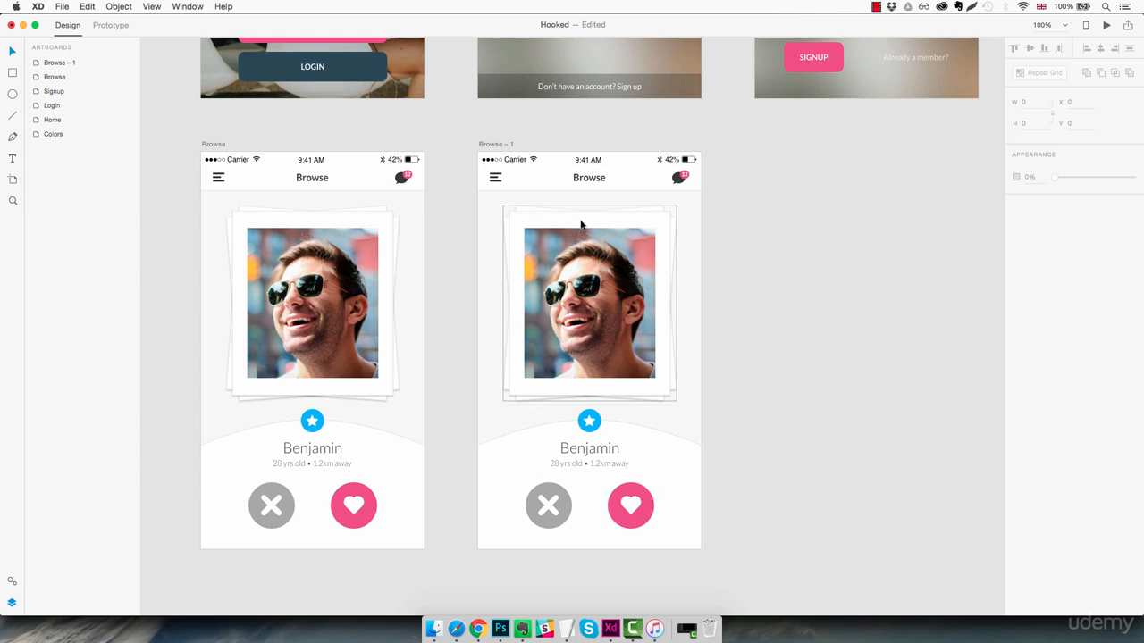
click(501, 177)
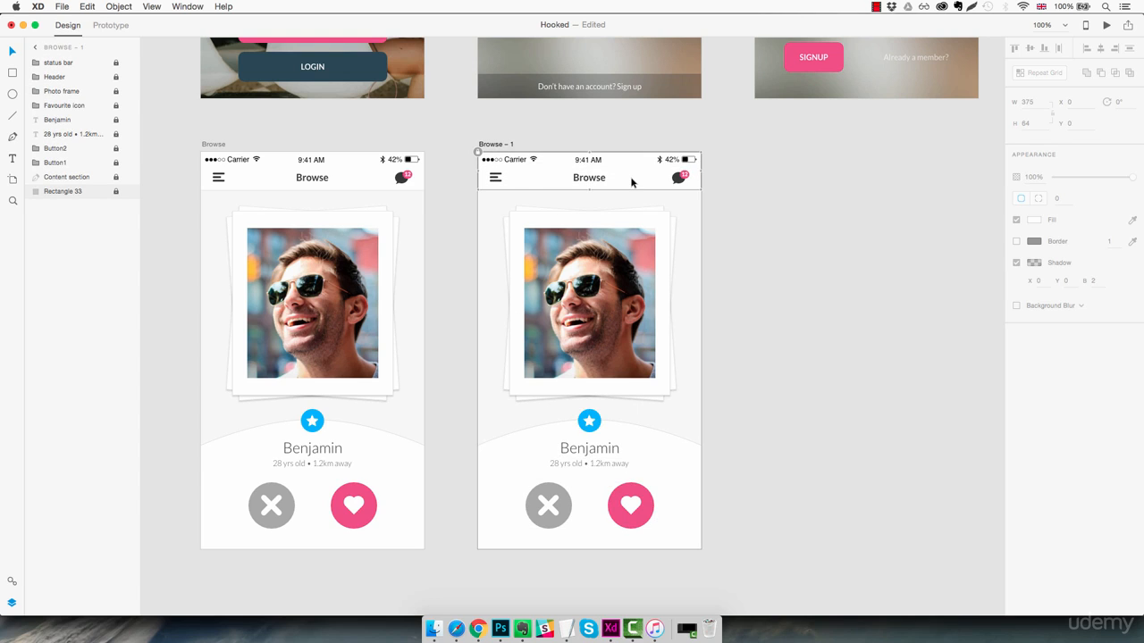
click(589, 420)
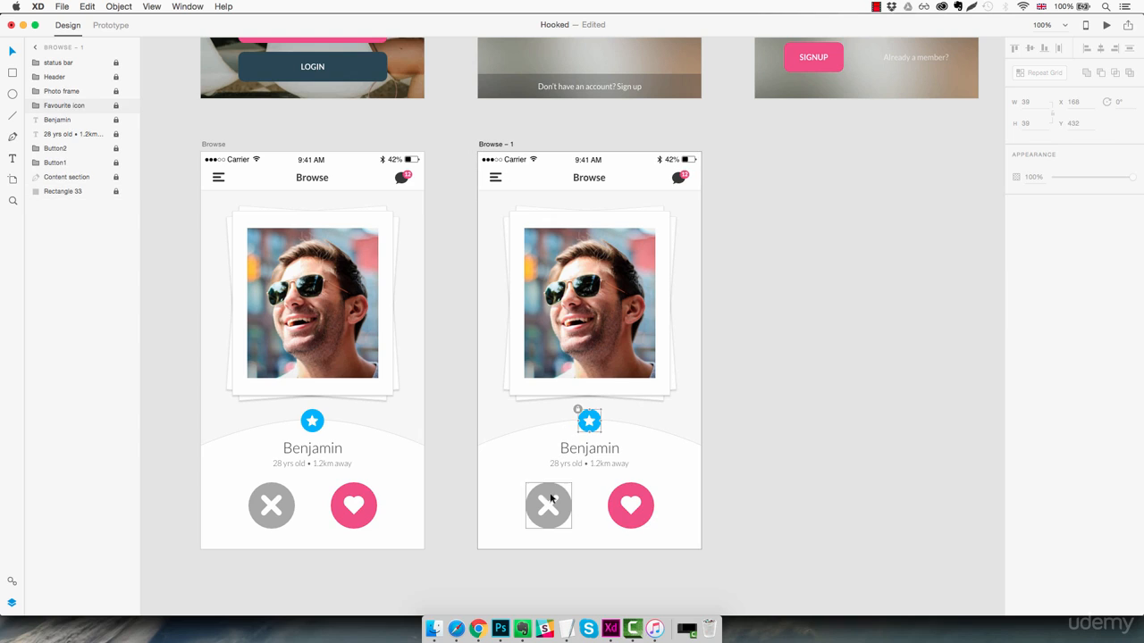
click(581, 262)
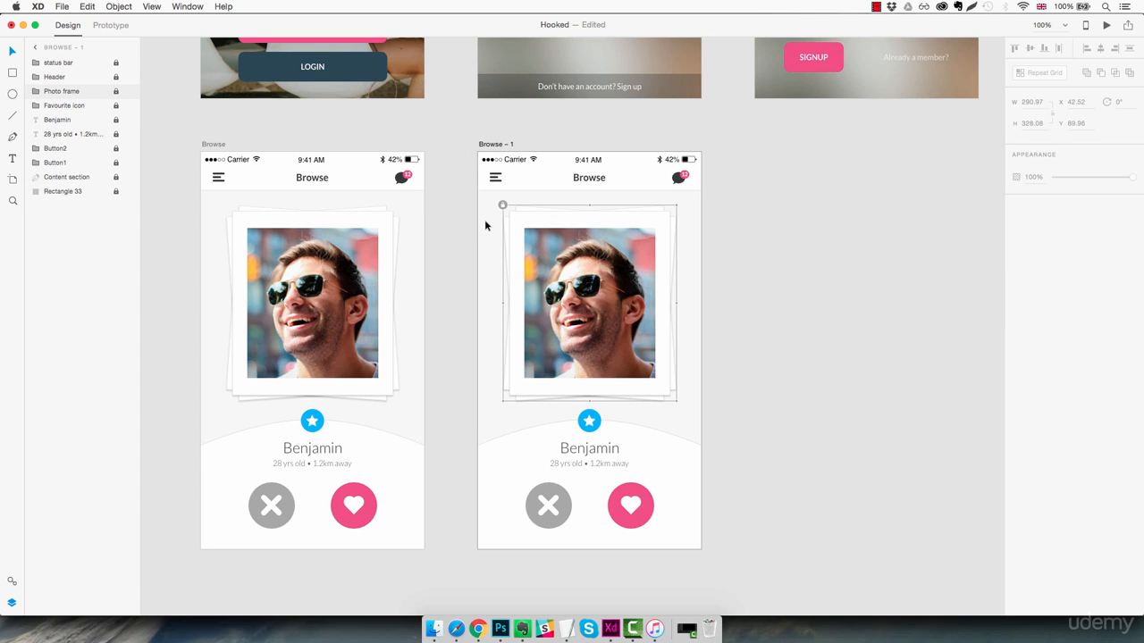
- Draw a 375 x 667 rectangle covering the whole duplicated artboard and fill it with black #000000
key(r)
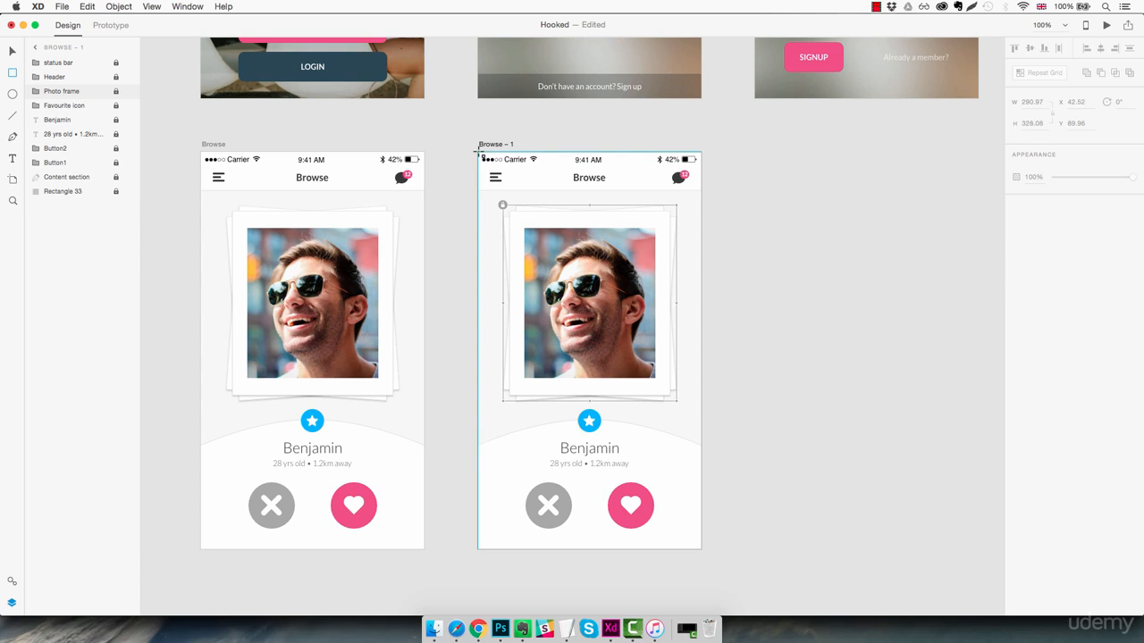
mouse_move(478, 153)
mouse_down()
mouse_move(548, 485)
mouse_move(669, 432)
mouse_move(700, 548)
mouse_up()
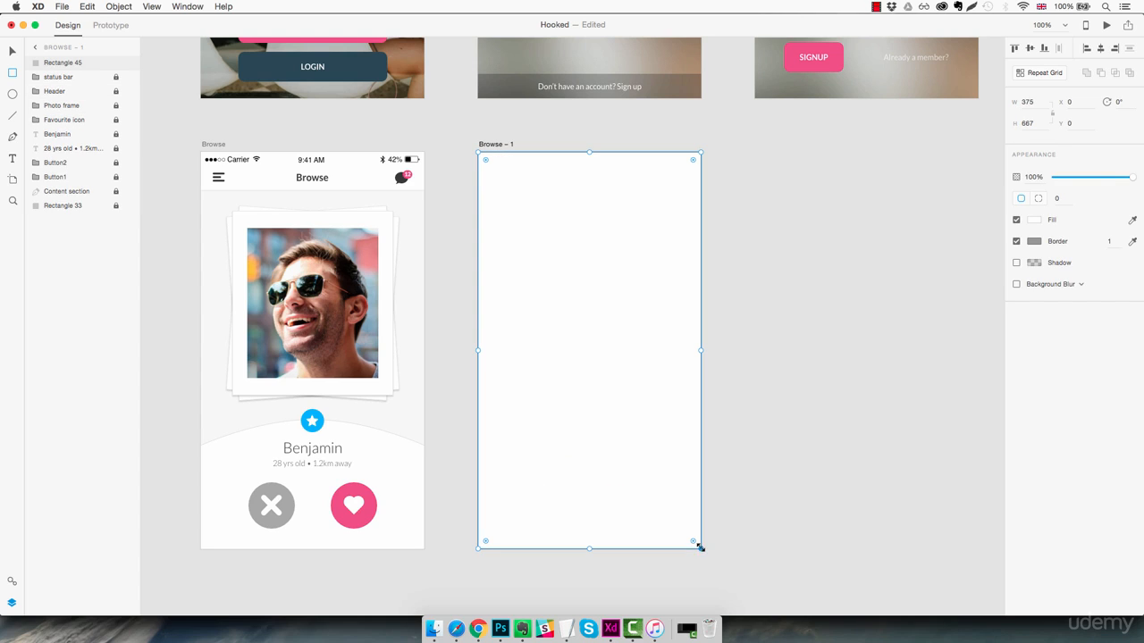
click(1034, 219)
text(000000)
key(Return)
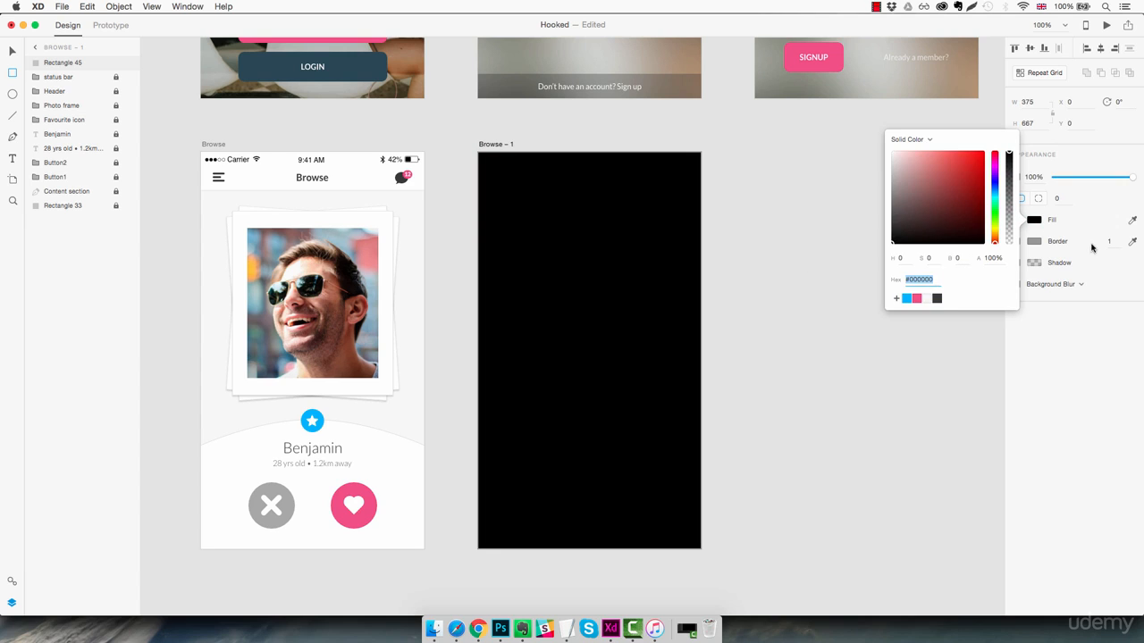
- Remove the black rectangle's border and set its opacity to 40%
click(1032, 241)
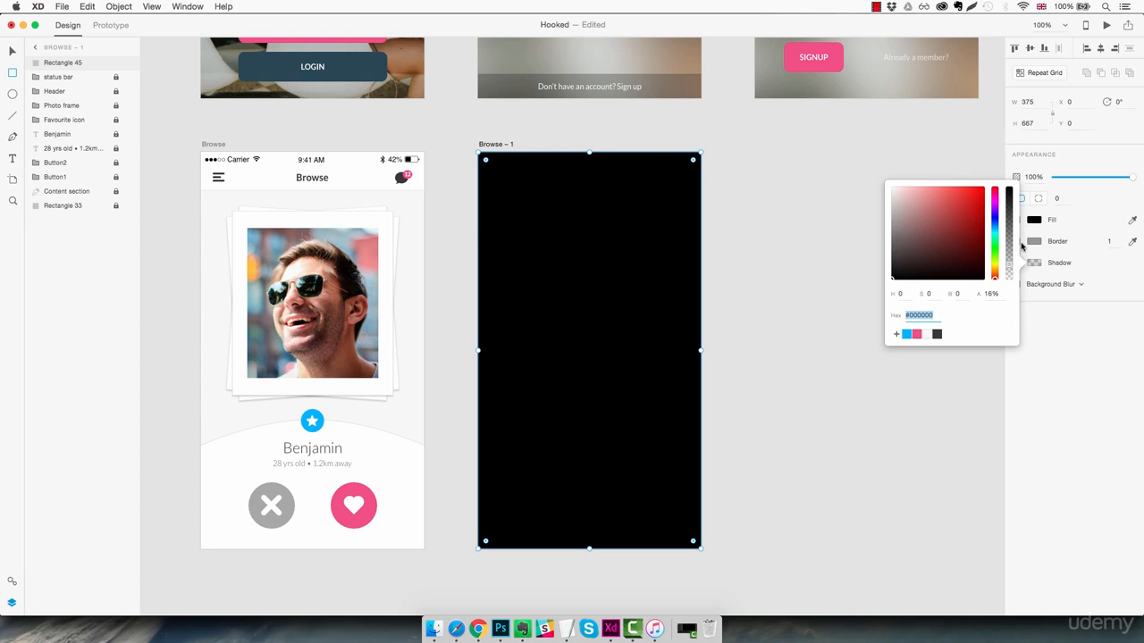
click(1040, 239)
click(1017, 242)
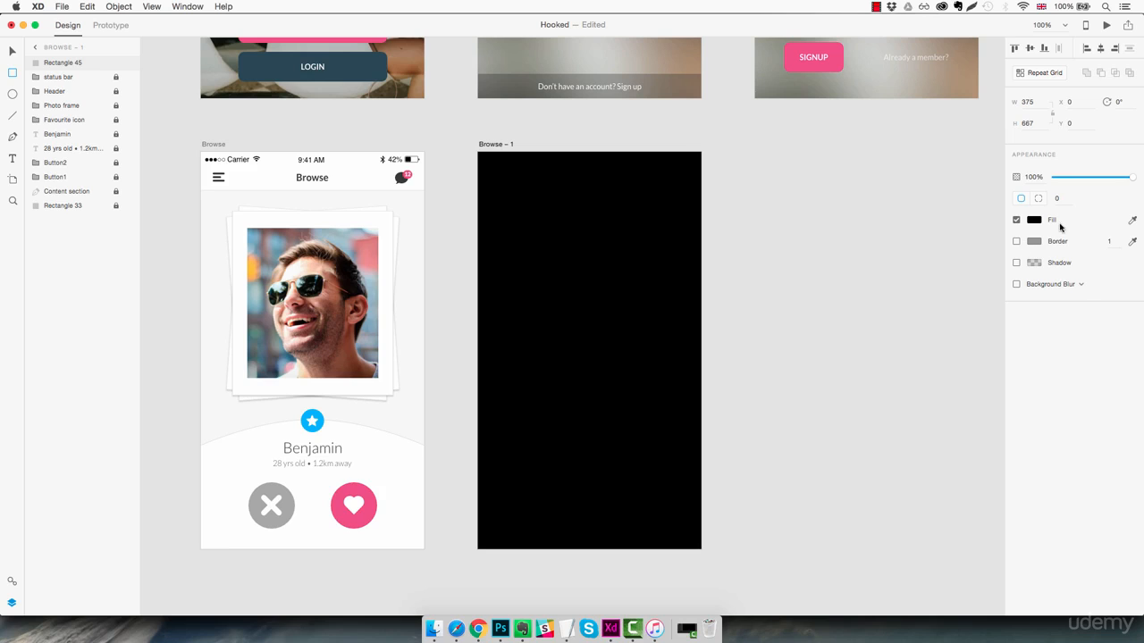
drag(1129, 179, 1086, 179)
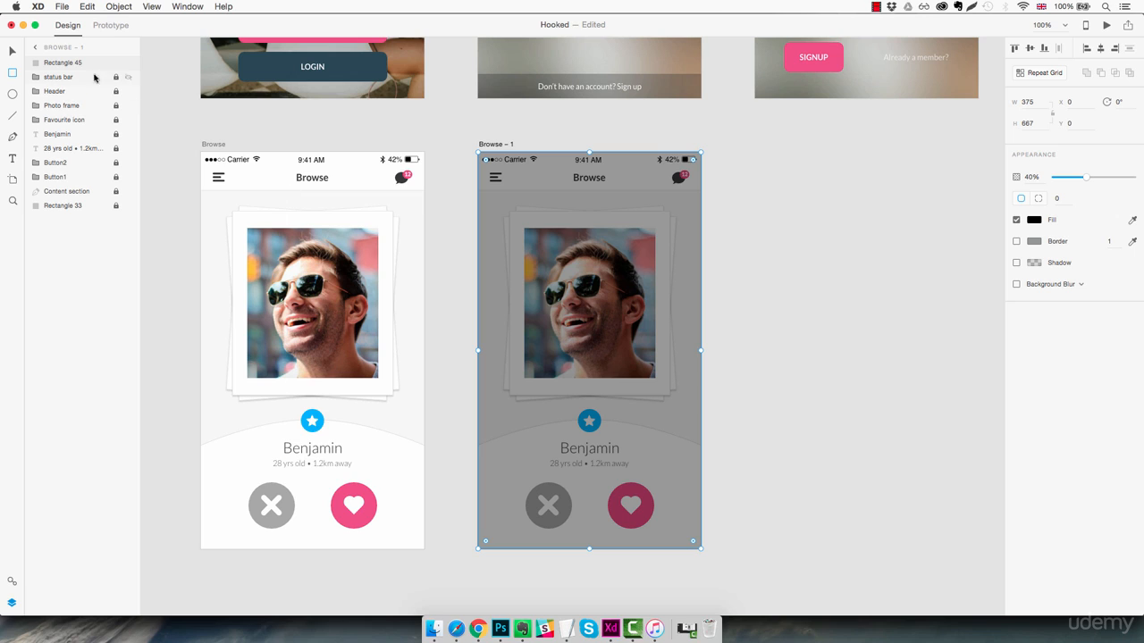
- Unlock the artboard's layers and group them with the dark overlay as a locked group named "BG layers"
shift+click(76, 206)
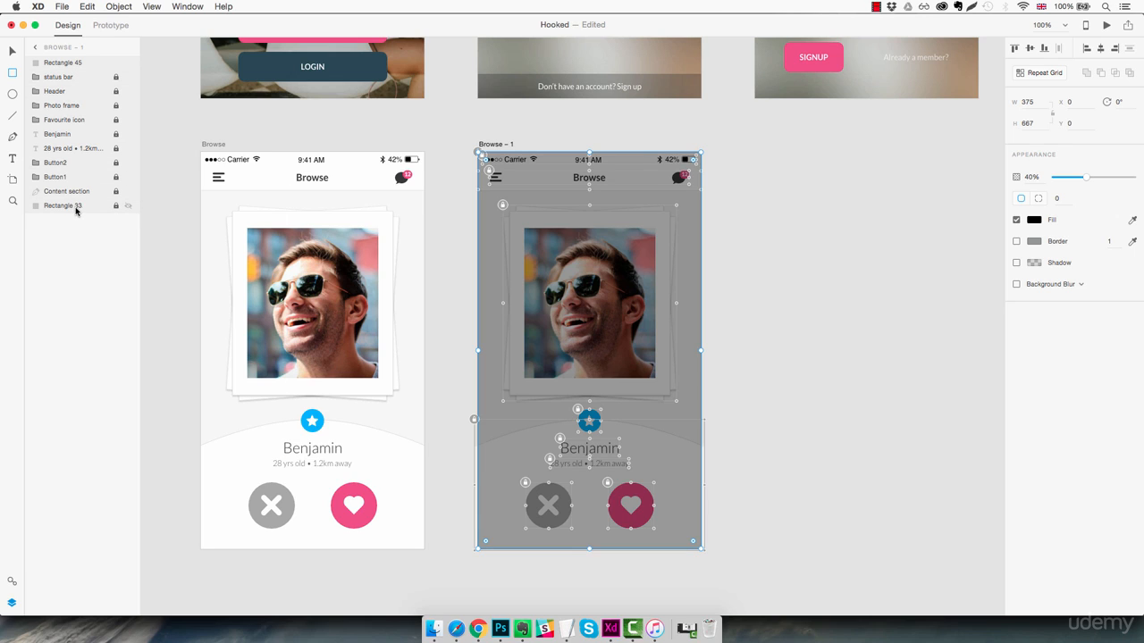
key(super+l)
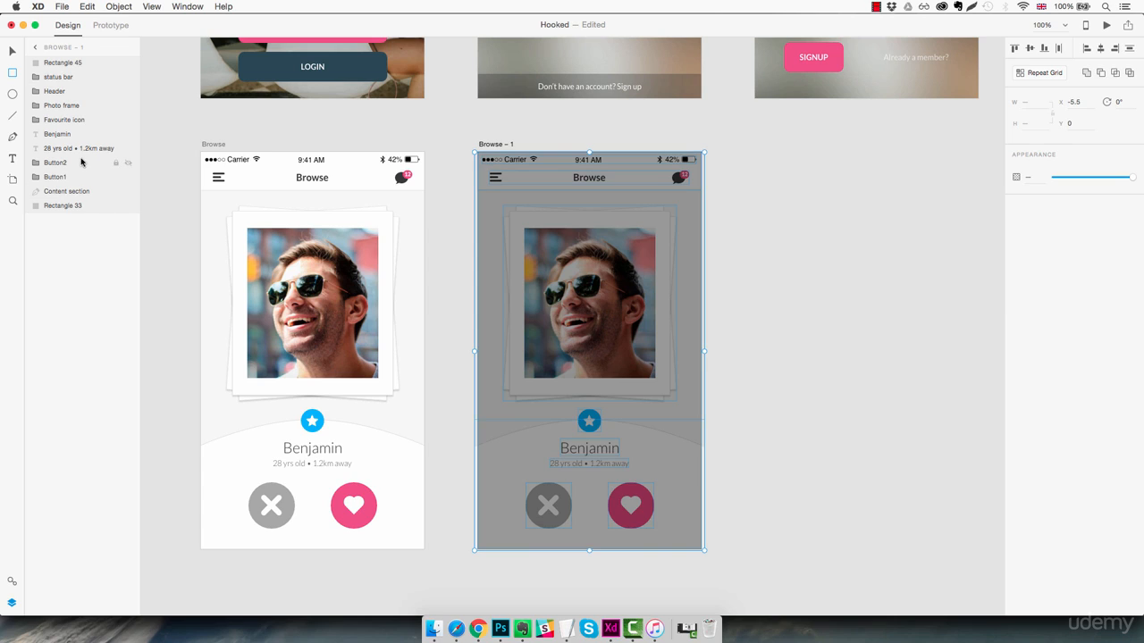
key(super+g)
double_click(58, 63)
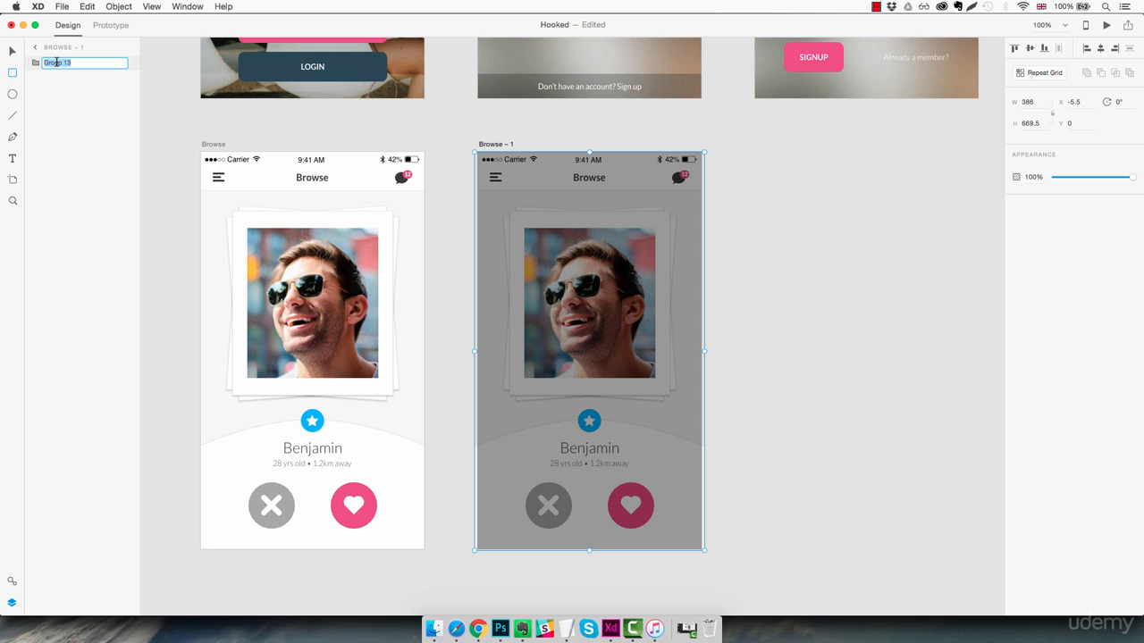
text(BG layers)
key(Return)
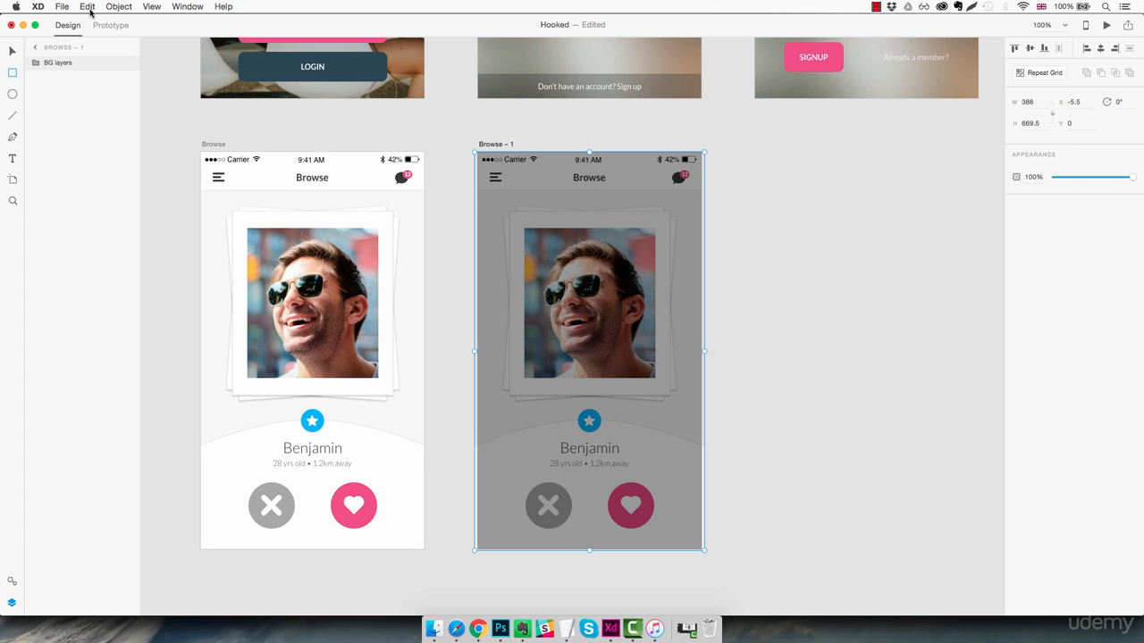
click(115, 64)
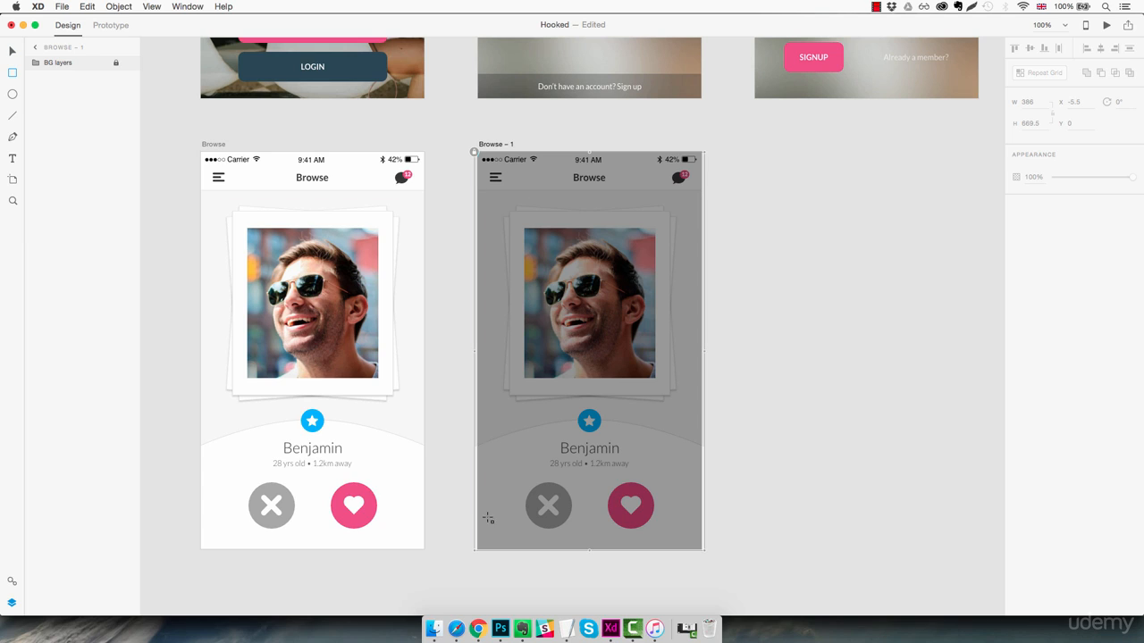
- Draw a full-height white sidebar rectangle from the artboard's left edge, set its width to 280, and lock it
mouse_move(474, 549)
mouse_down()
mouse_move(634, 329)
mouse_move(643, 174)
mouse_move(659, 150)
mouse_up()
click(1031, 104)
key(Down)
key(Down)
key(Down)
key(Down)
key(Down)
key(Down)
key(Down)
key(Down)
key(Down)
key(Down)
key(Down)
key(Down)
key(Down)
key(Down)
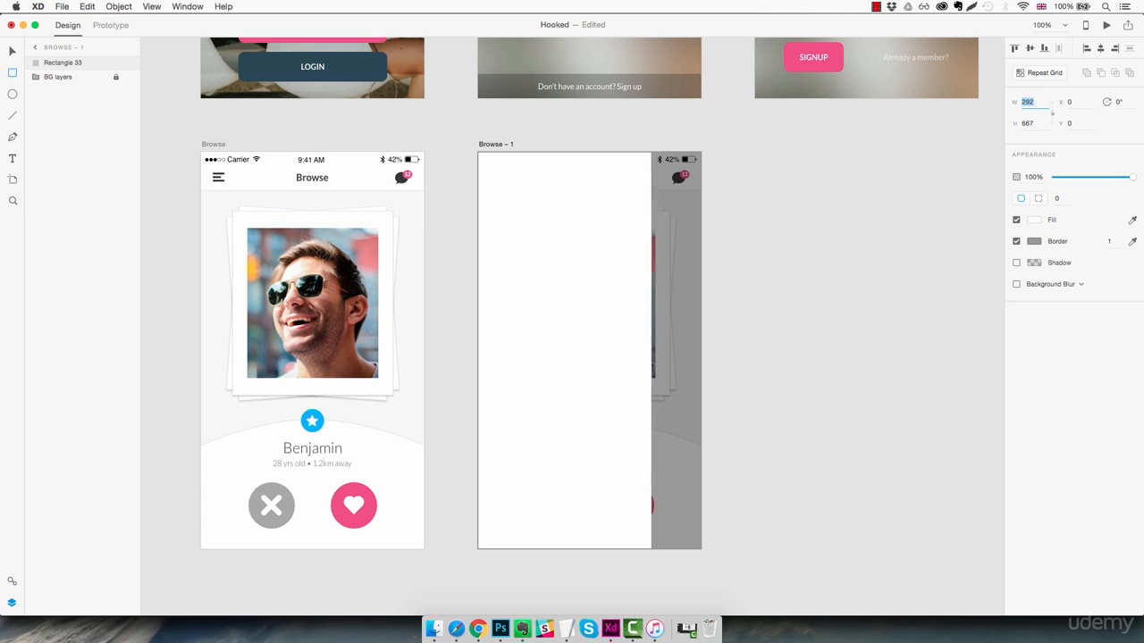
key(Down)
key(Down)
key(Down)
key(Down)
key(Down)
key(Down)
key(Down)
key(Down)
key(Down)
key(Down)
key(Down)
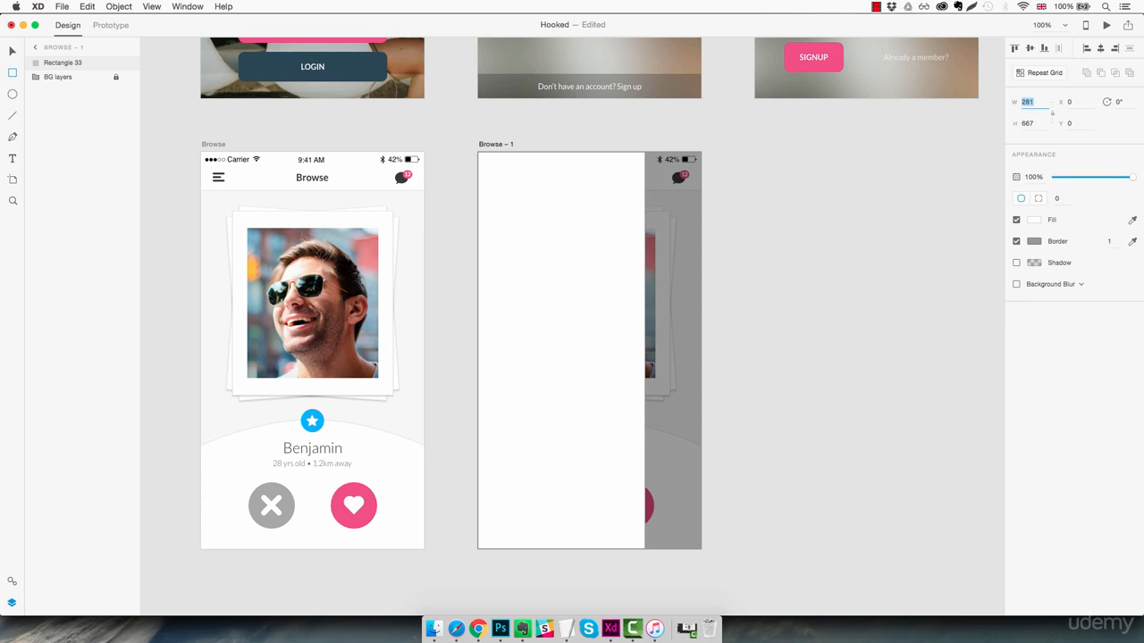
key(Down)
key(Return)
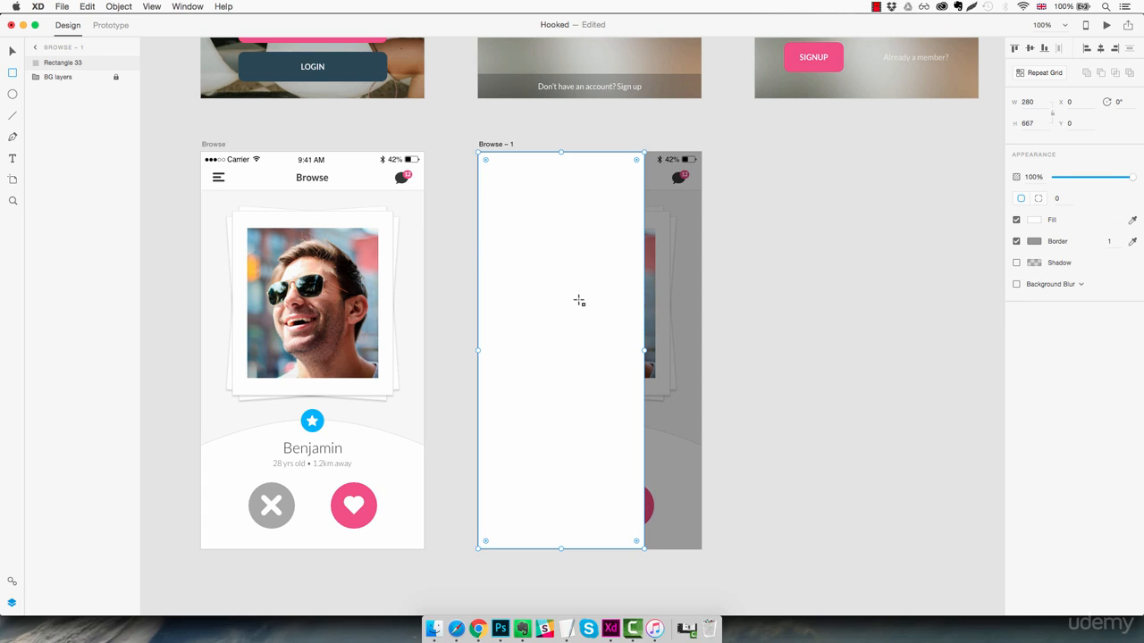
key(super+l)
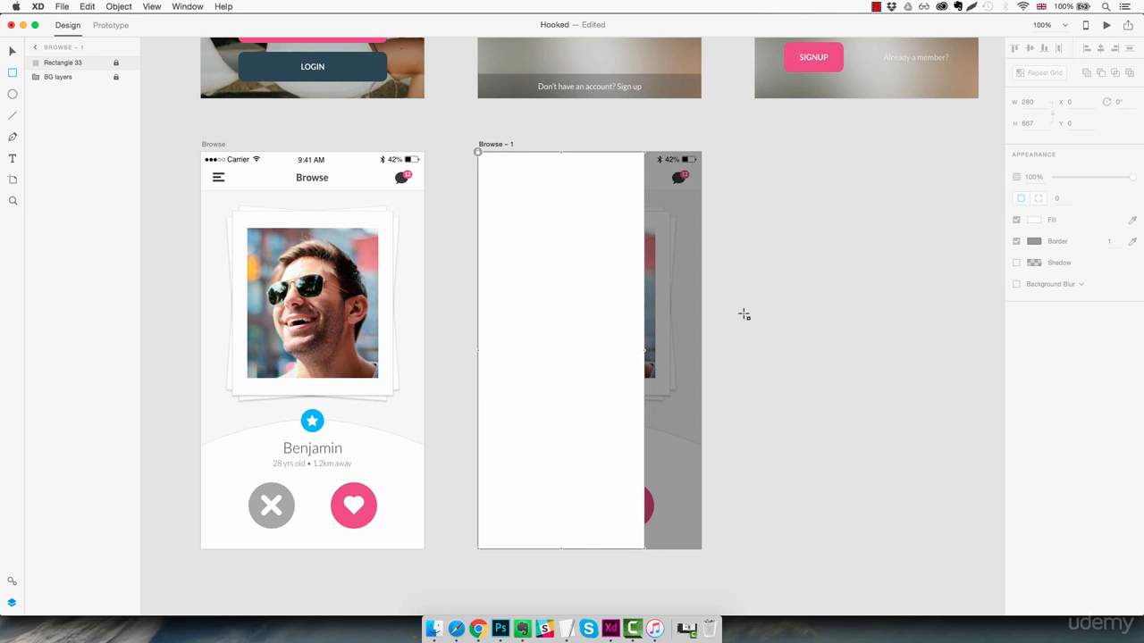
- Draw a 90 x 90 circle near the top of the sidebar panel, filled with red #BF2222 and without a border
key(e)
drag(532, 188, 586, 240)
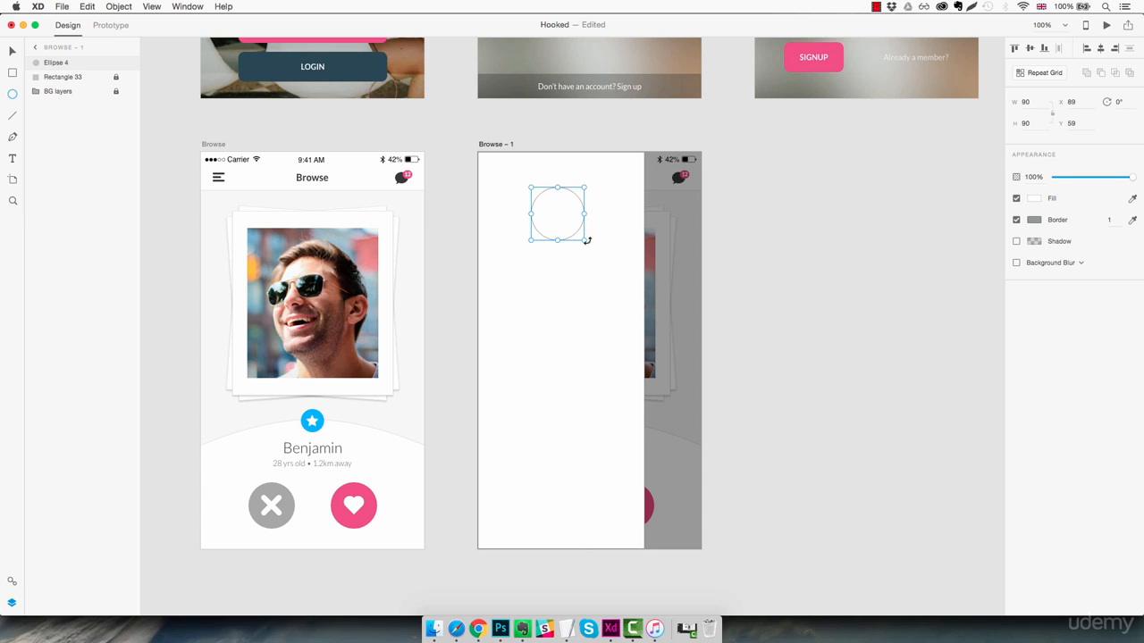
click(1035, 200)
click(972, 157)
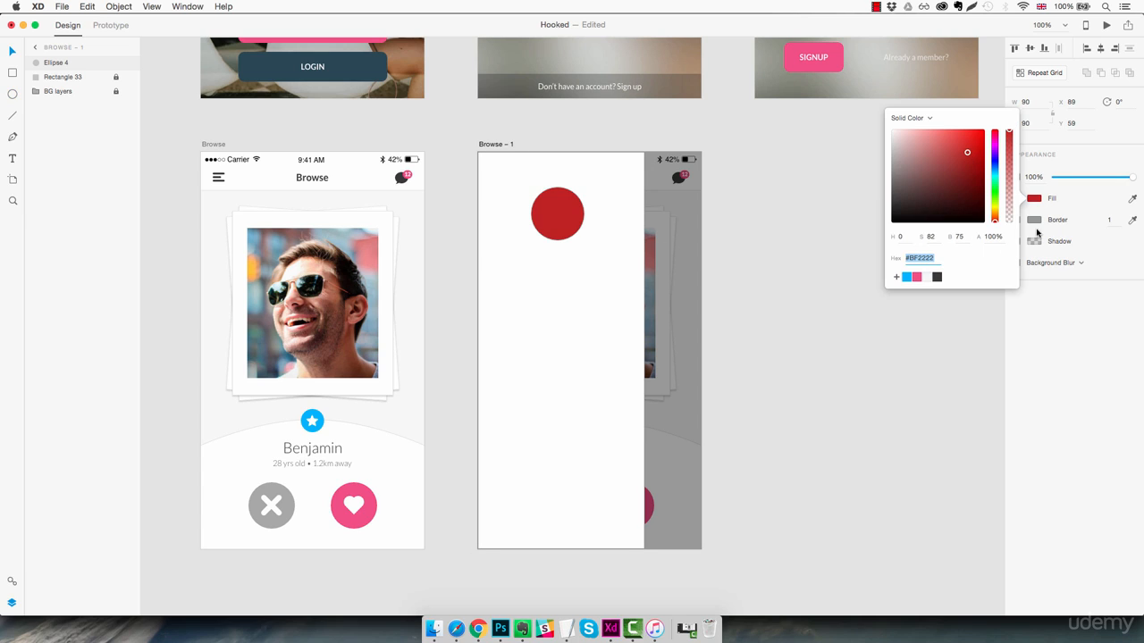
click(1078, 217)
click(1016, 219)
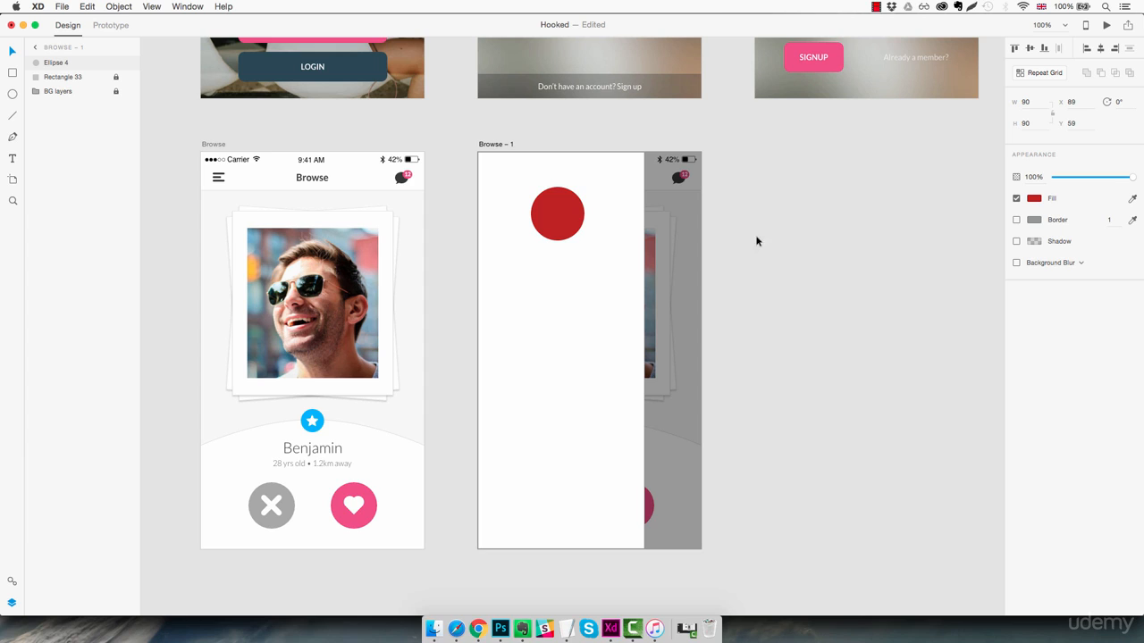
- Move the red circle to X 95, Y 35 so it is centred horizontally in the sidebar panel, and deselect it
drag(559, 215, 560, 180)
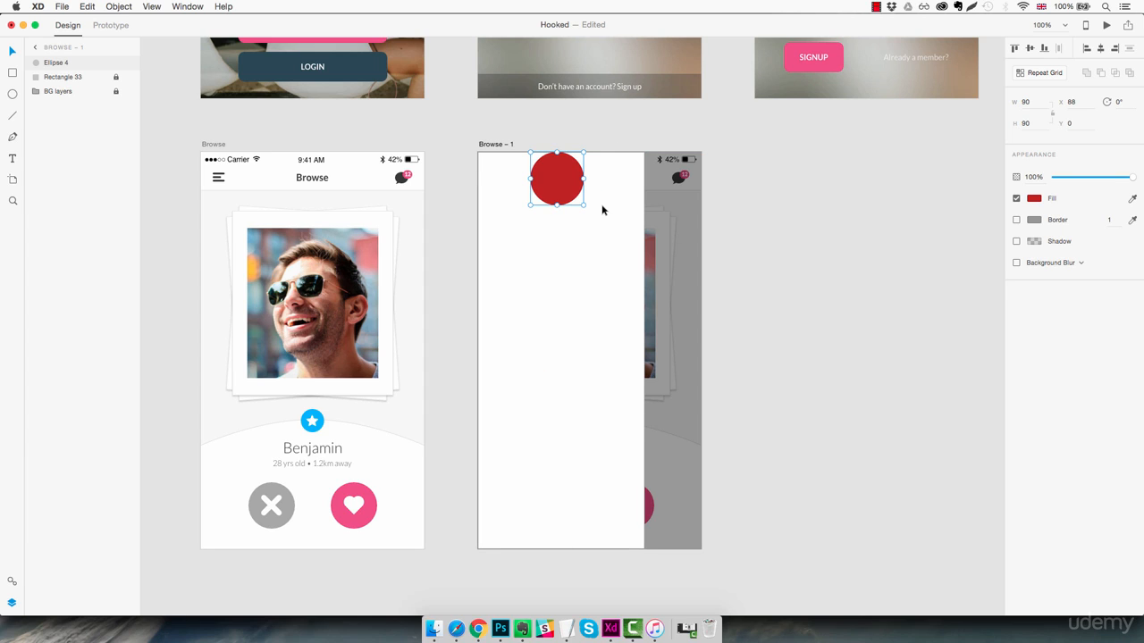
key(shift+Down)
key(shift+Down)
key(shift+Down)
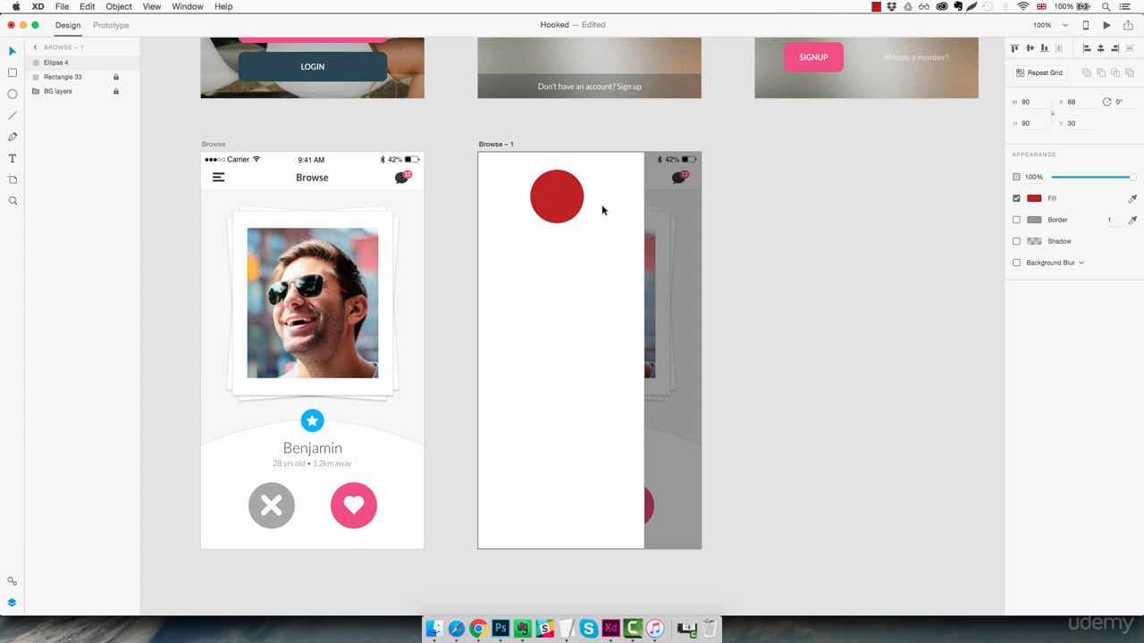
key(Down)
key(Down)
key(Down)
key(Down)
key(Down)
drag(562, 203, 569, 200)
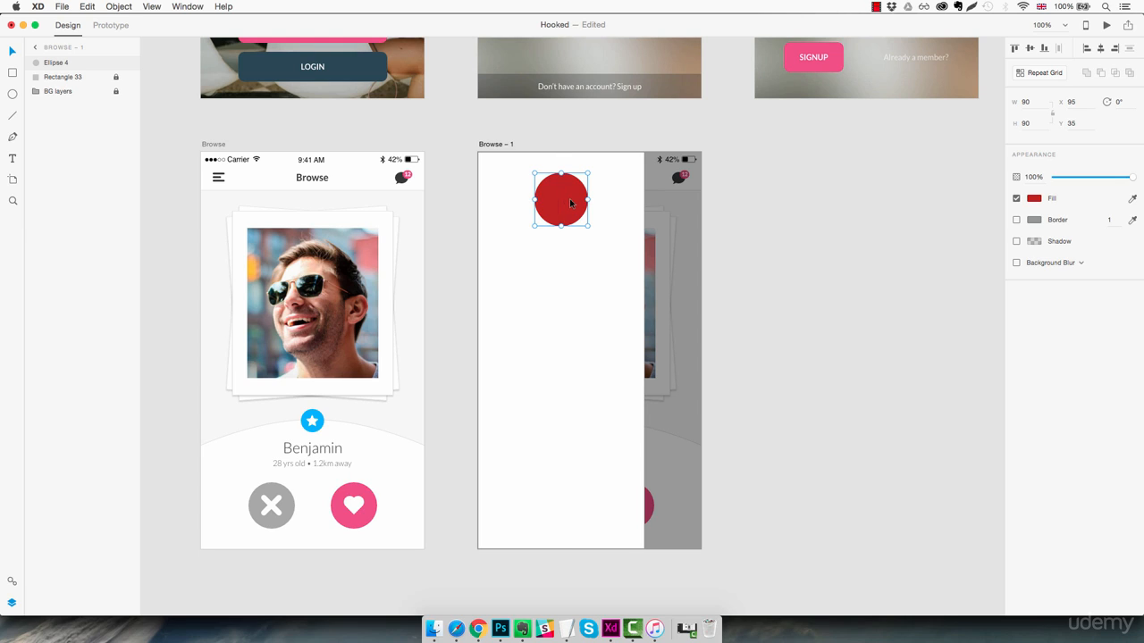
click(799, 283)
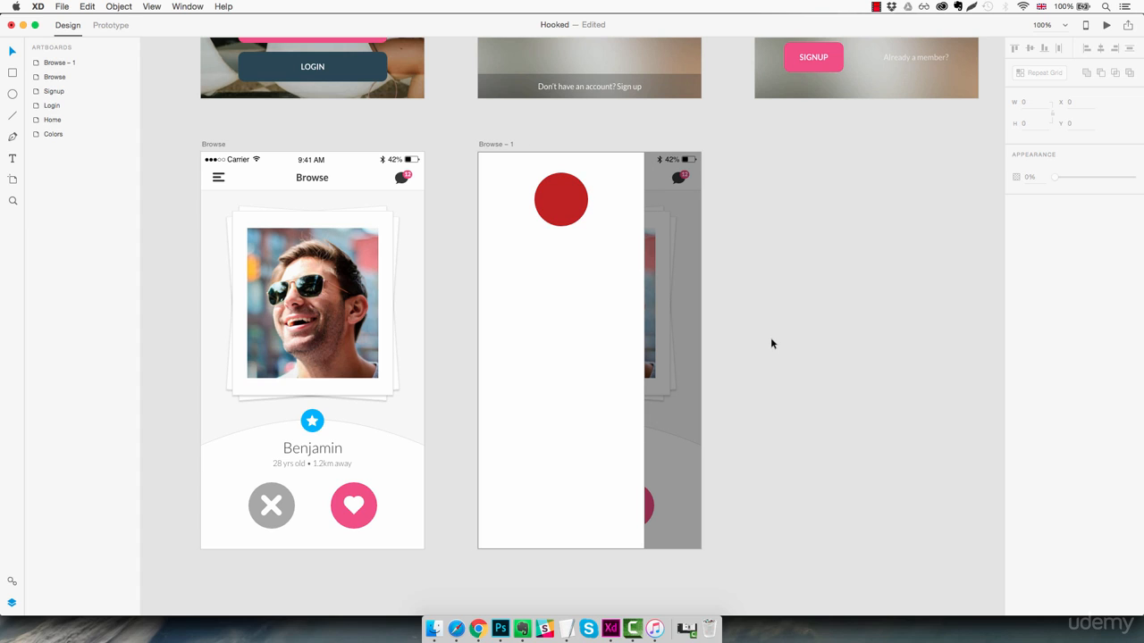
- Preview girl2.jpg from the Assets folder in Finder and import it onto the pasteboard beside the Browse – 1 artboard
click(433, 629)
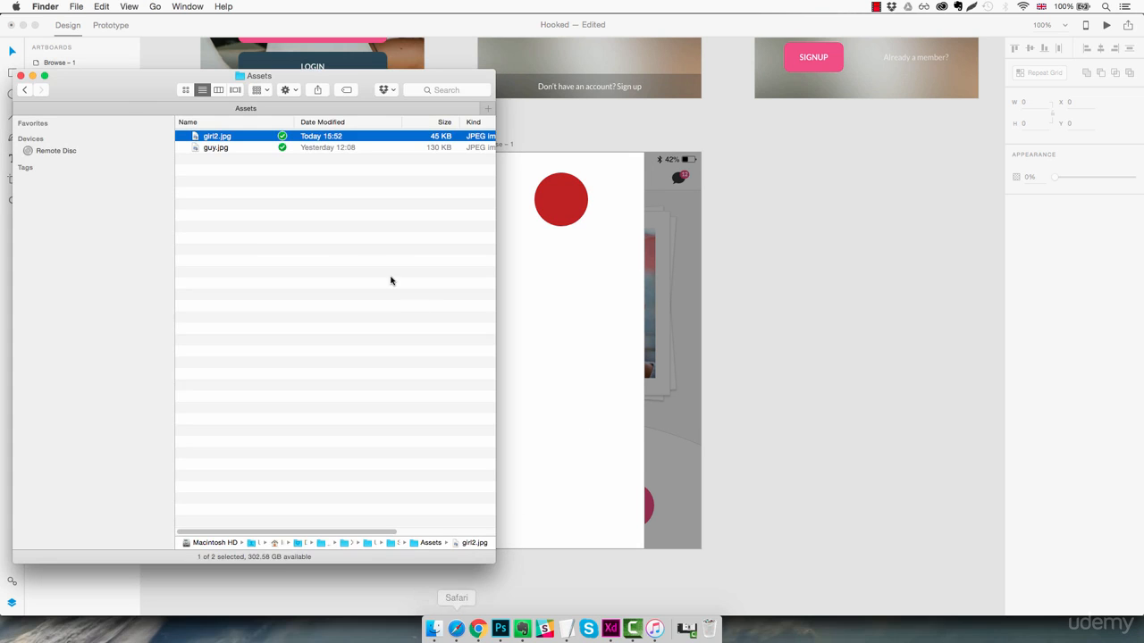
key(space)
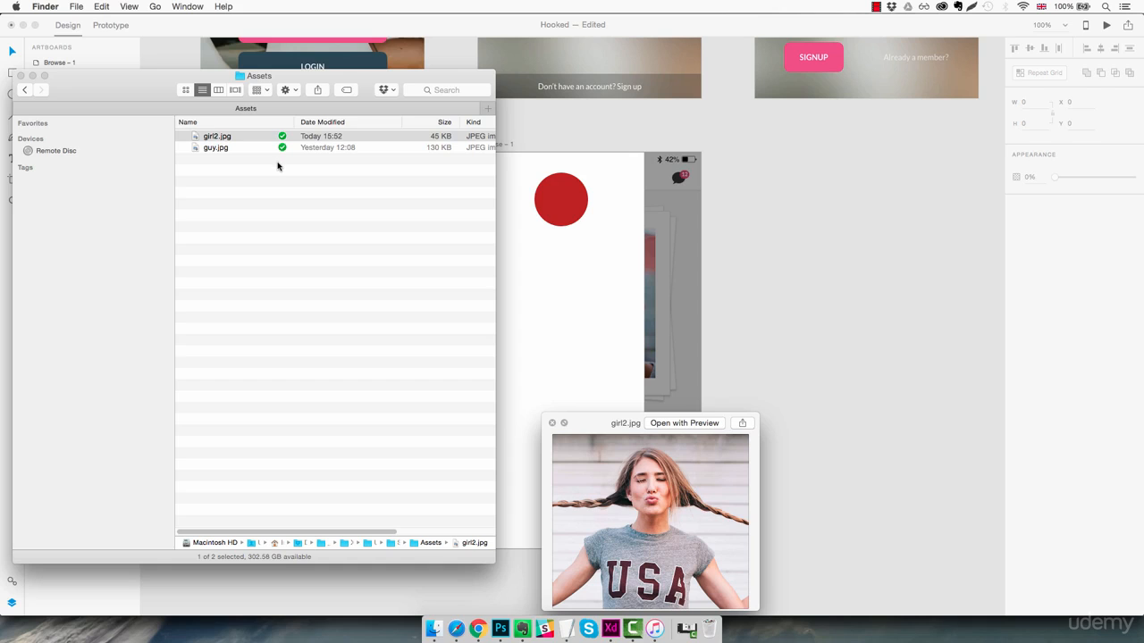
key(space)
drag(308, 77, 262, 157)
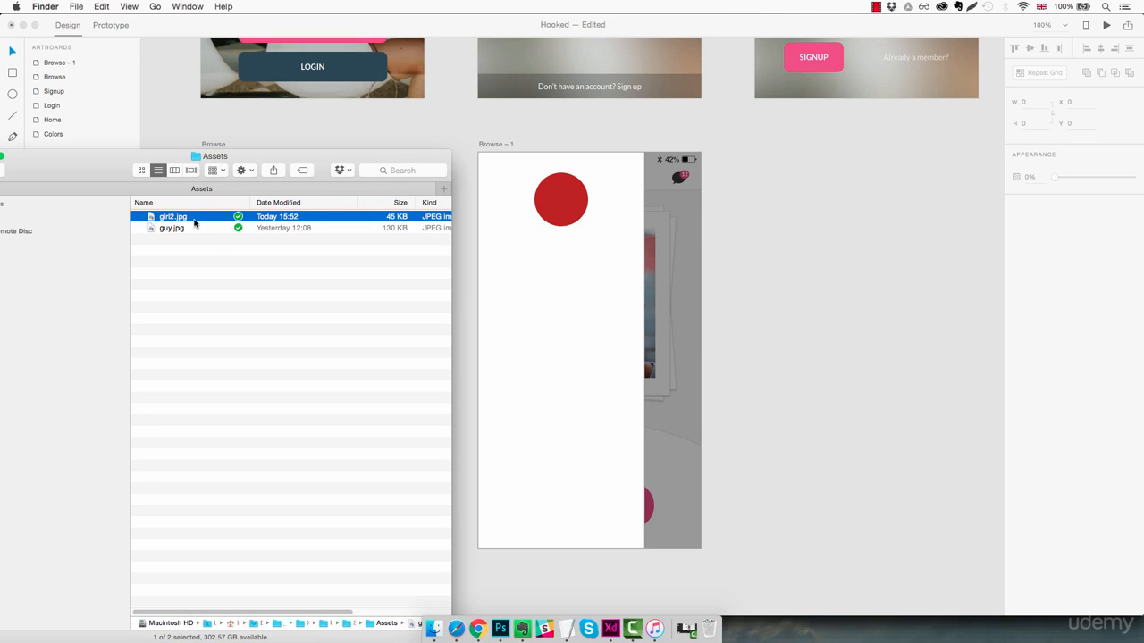
drag(190, 222, 805, 254)
click(779, 311)
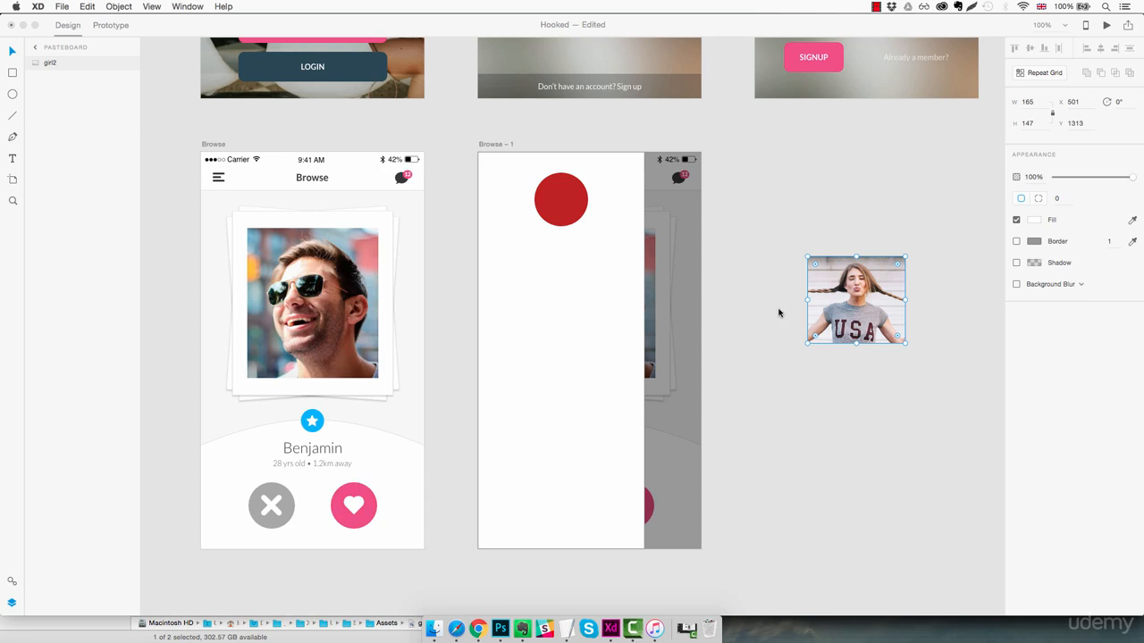
- Move the girl2 photo over the red circle in the sidebar and mask it with the circle
drag(861, 306, 576, 254)
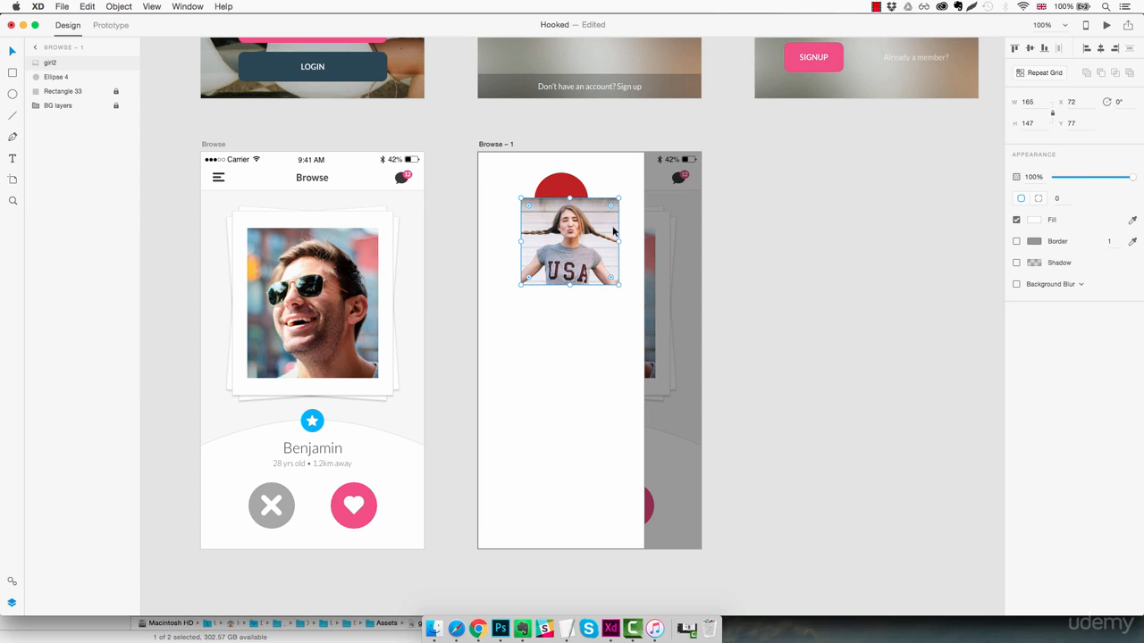
shift+click(565, 187)
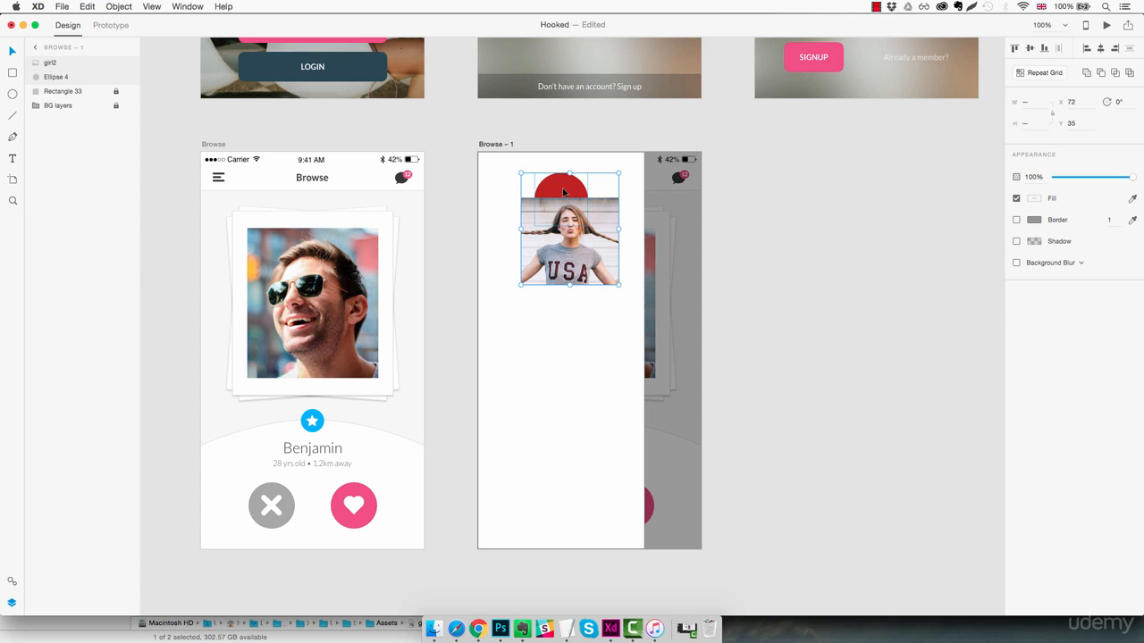
click(117, 7)
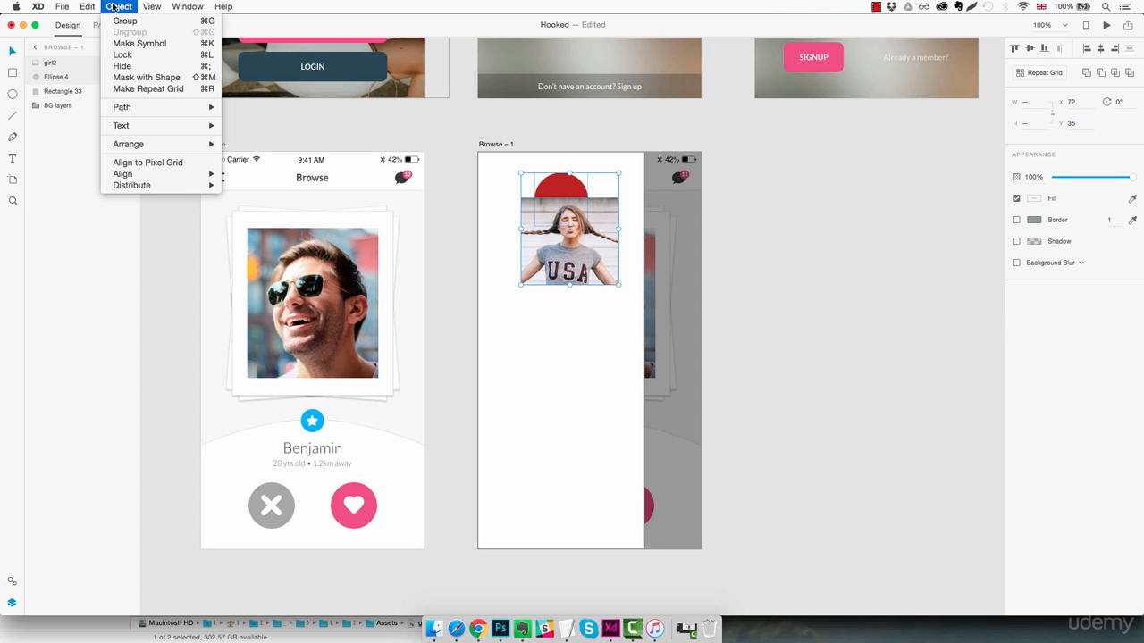
click(147, 78)
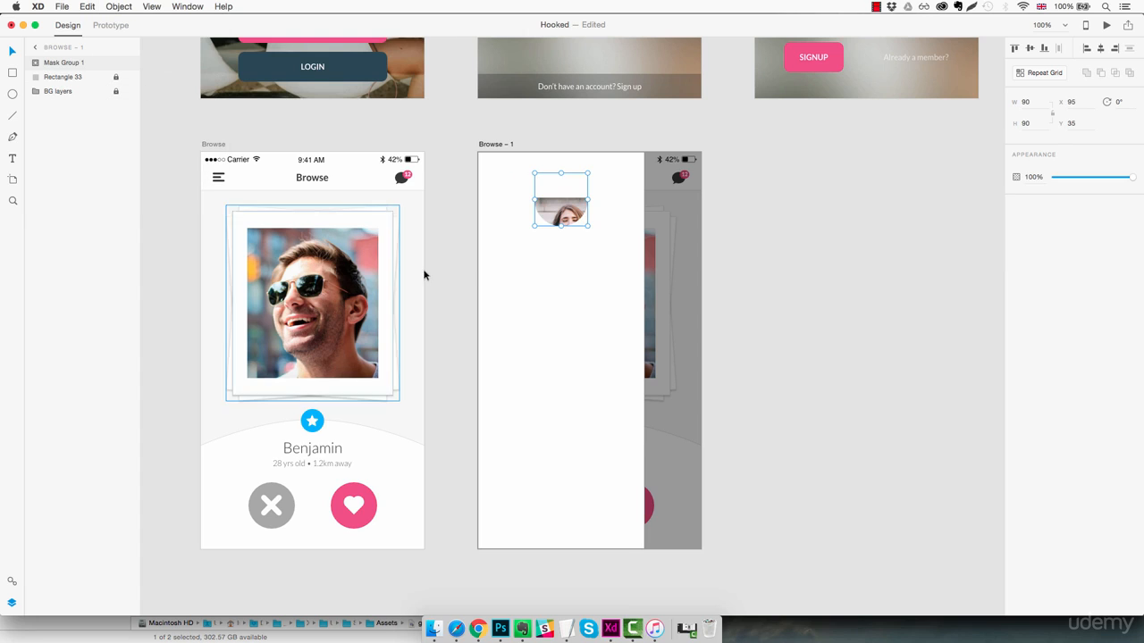
- Reposition the photo inside the circular mask to X 58, Y 28 so the face is framed by the circle
double_click(563, 212)
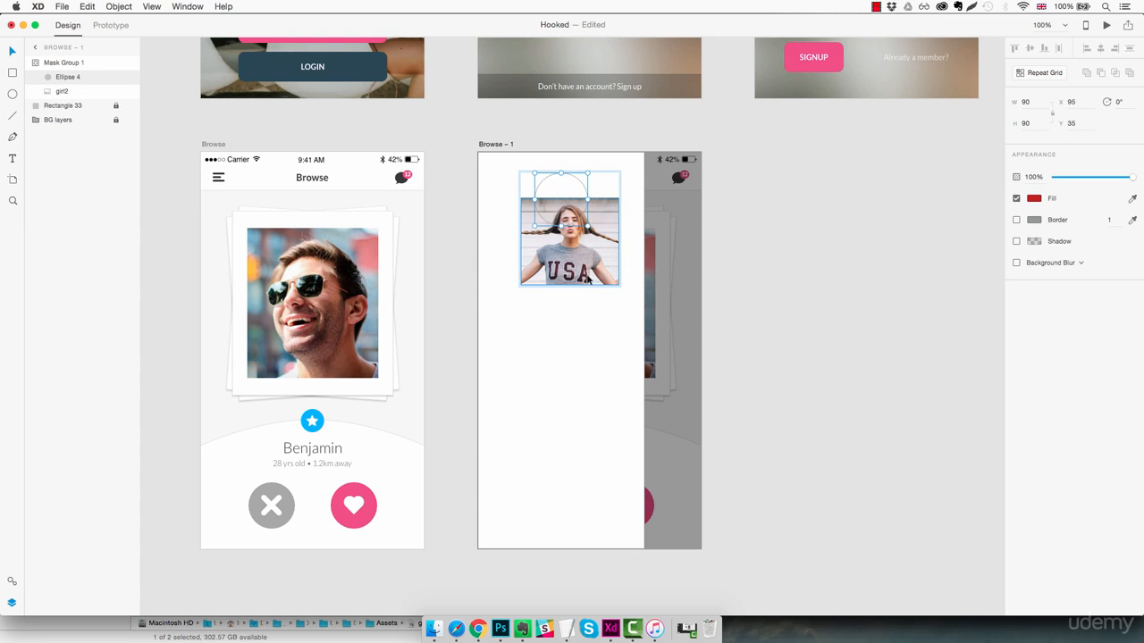
drag(587, 278, 573, 244)
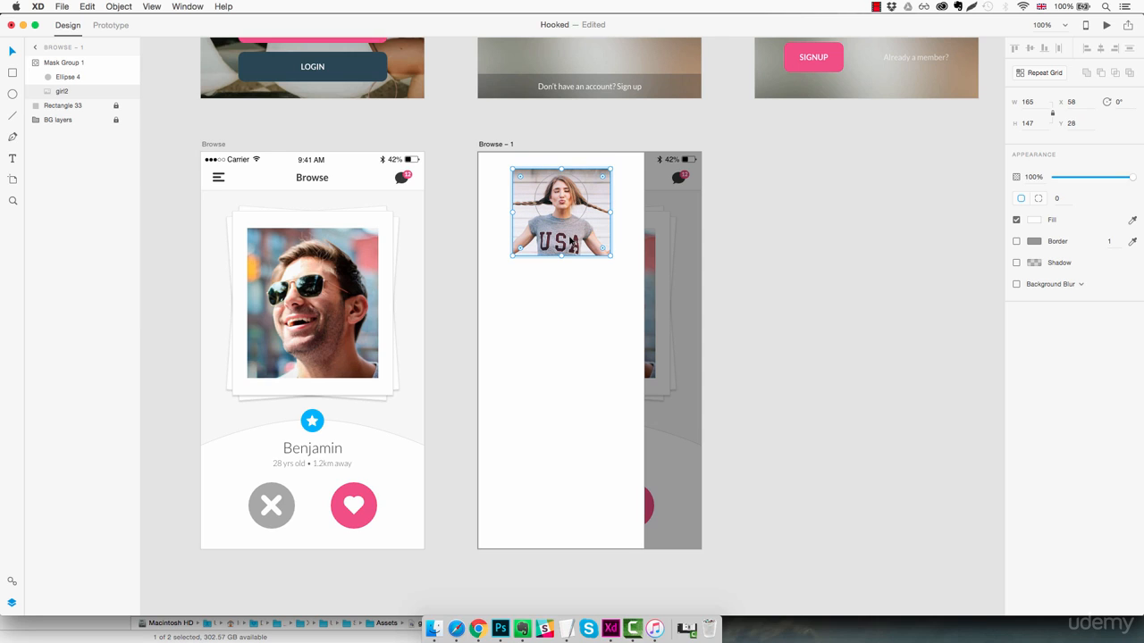
key(Escape)
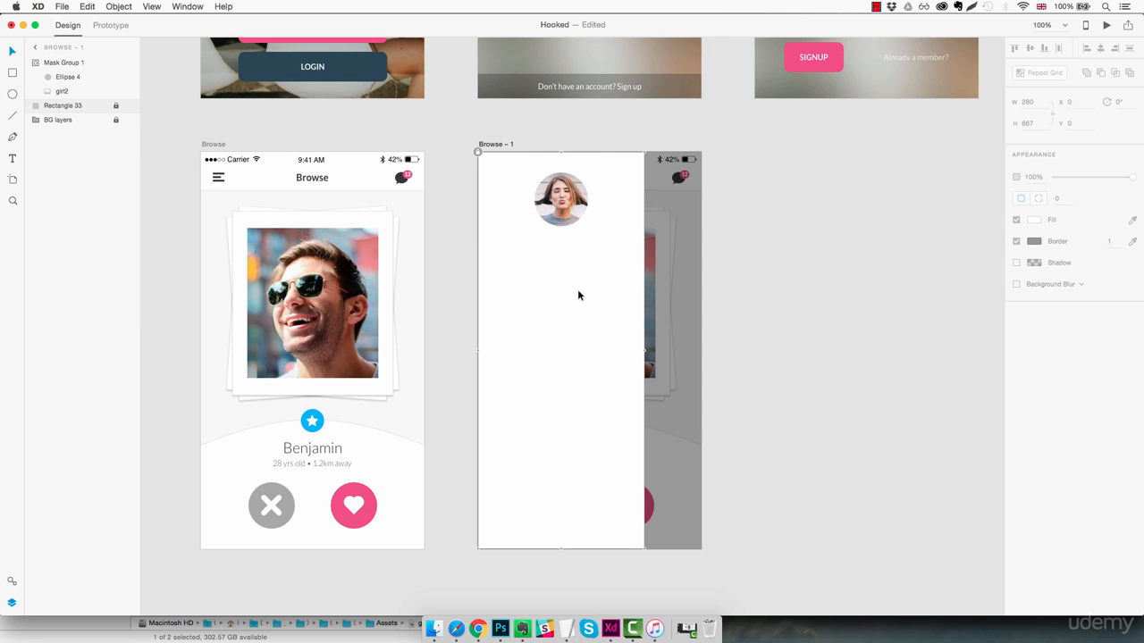
- Try to scale down the photo inside the circular mask, undo the resize, and check the profile picture up close
double_click(575, 212)
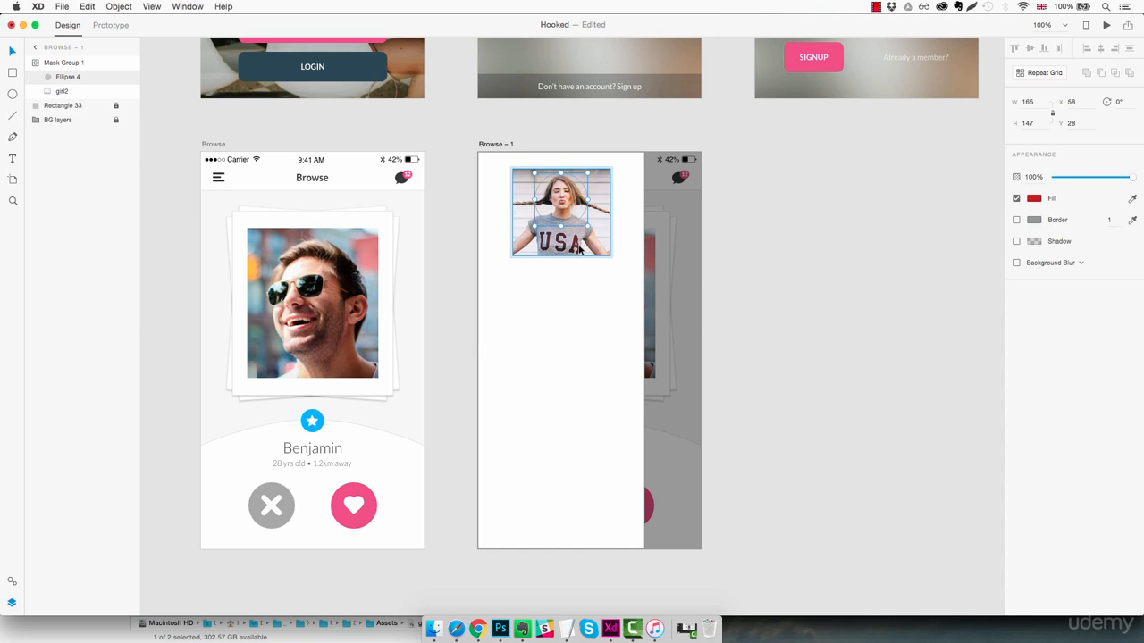
click(587, 251)
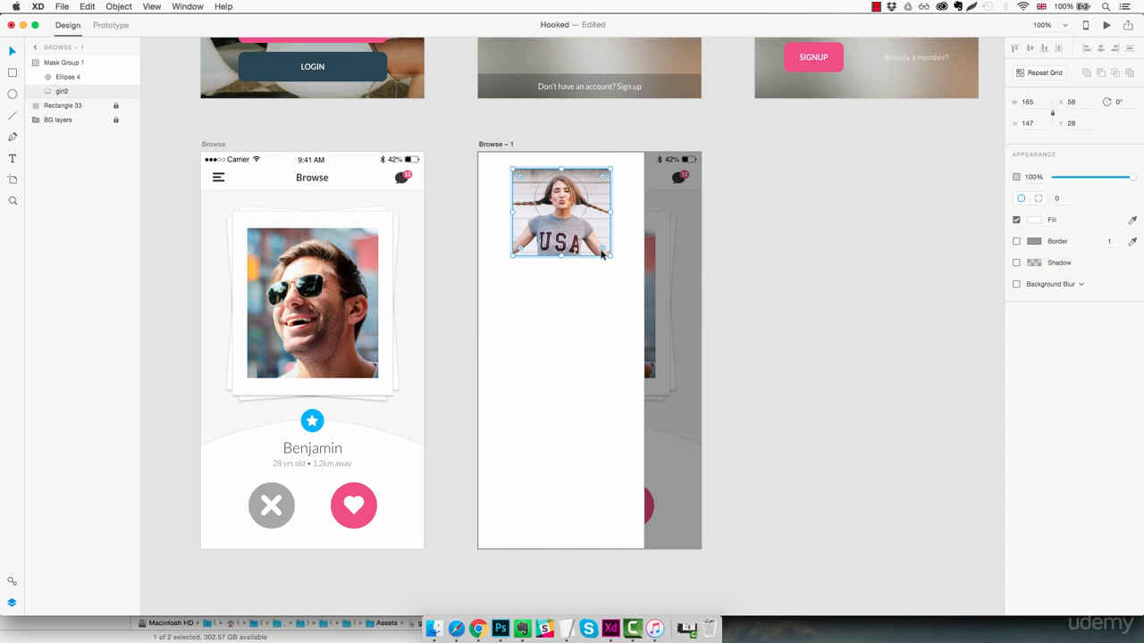
drag(611, 256, 582, 226)
key(Escape)
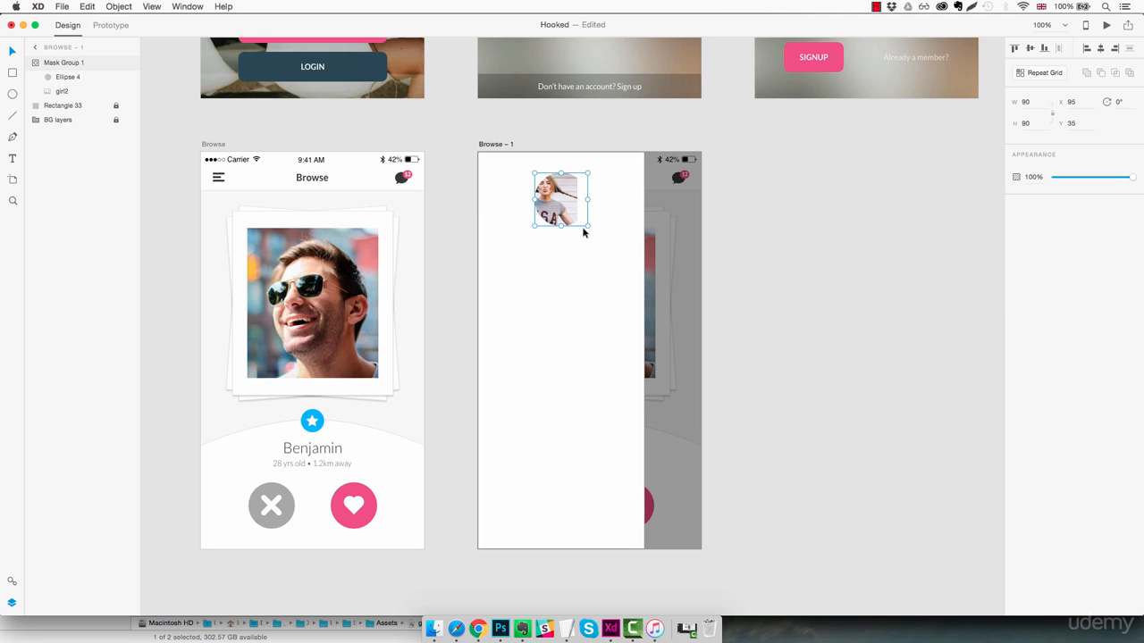
key(super+z)
drag(583, 241, 580, 241)
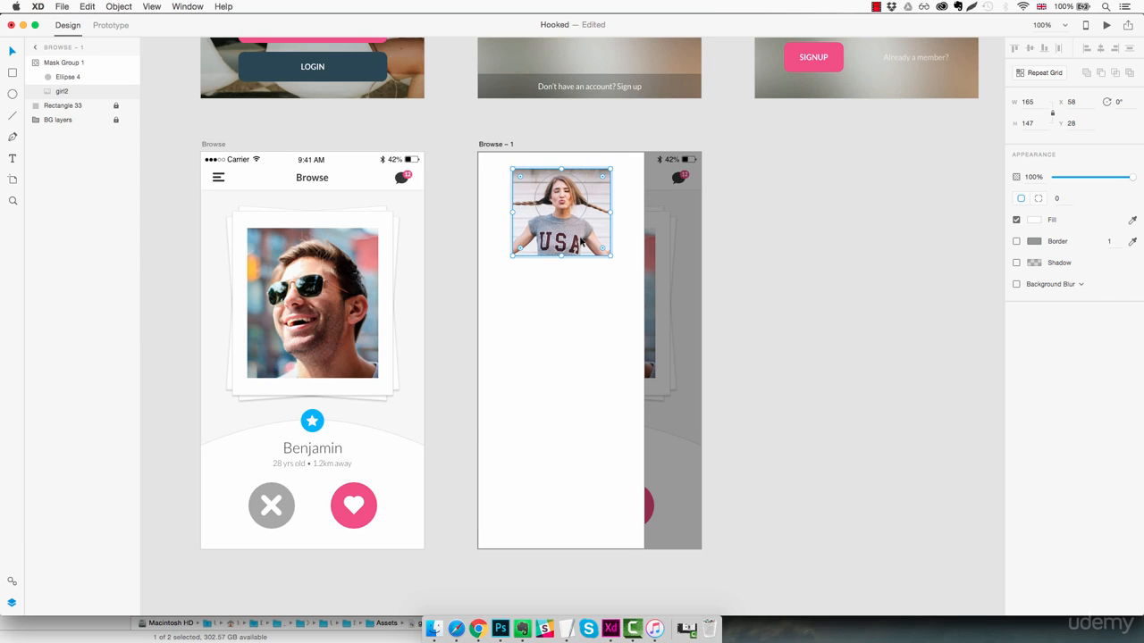
click(568, 312)
key(z)
click(581, 213)
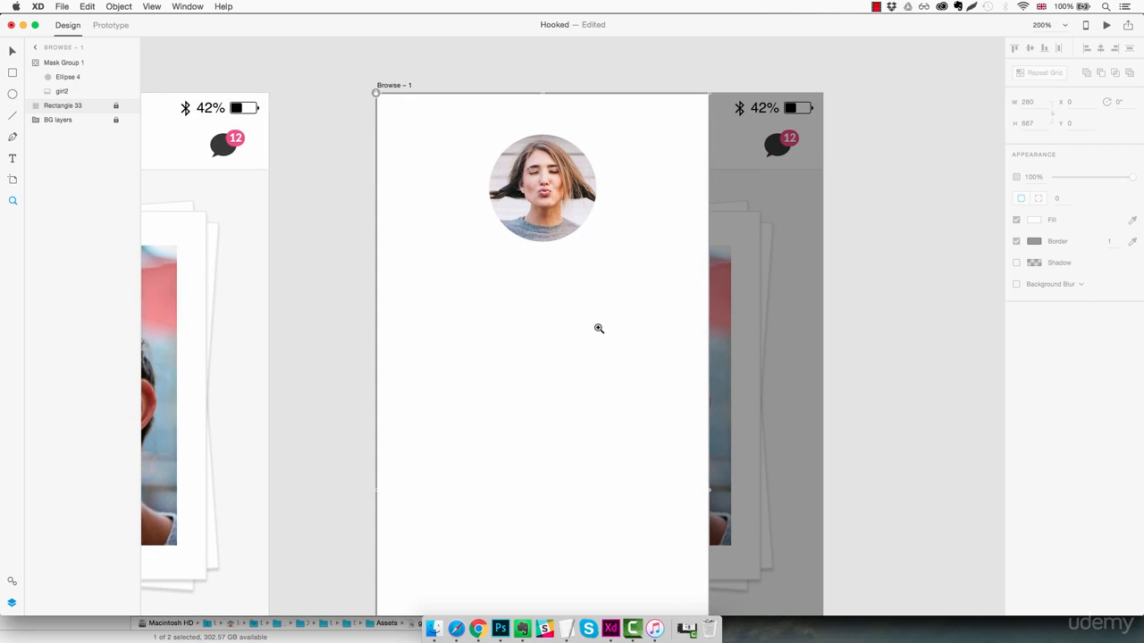
key(super+minus)
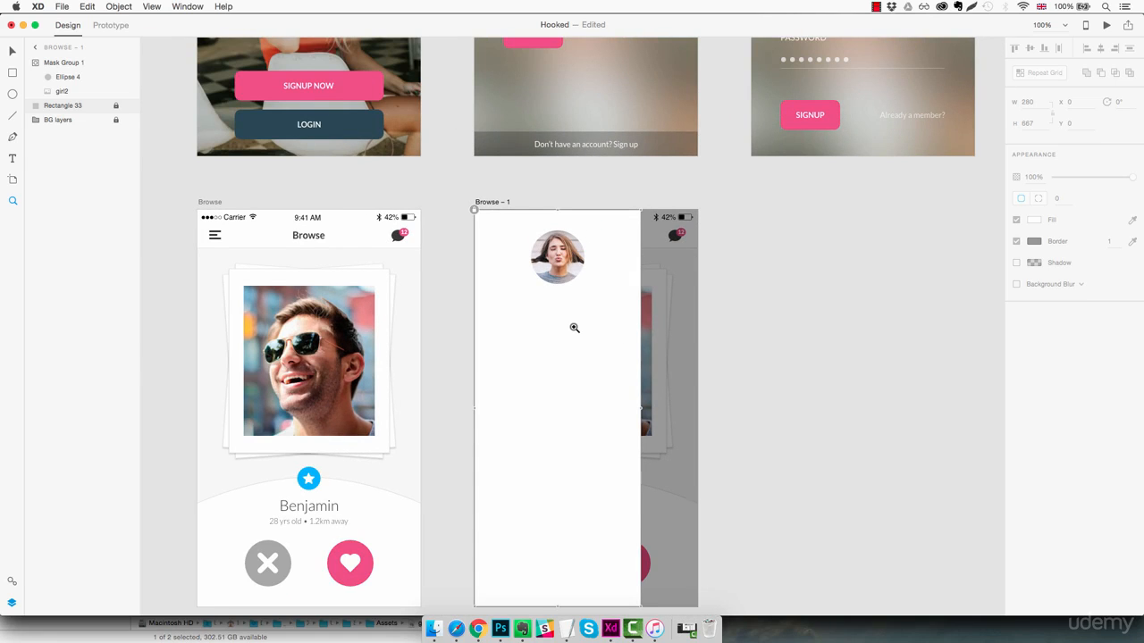
- Add the profile owner's first name as a text line below the photo, aligned with the photo's left edge at X 95, Y 170
key(t)
click(527, 319)
text(Cameron)
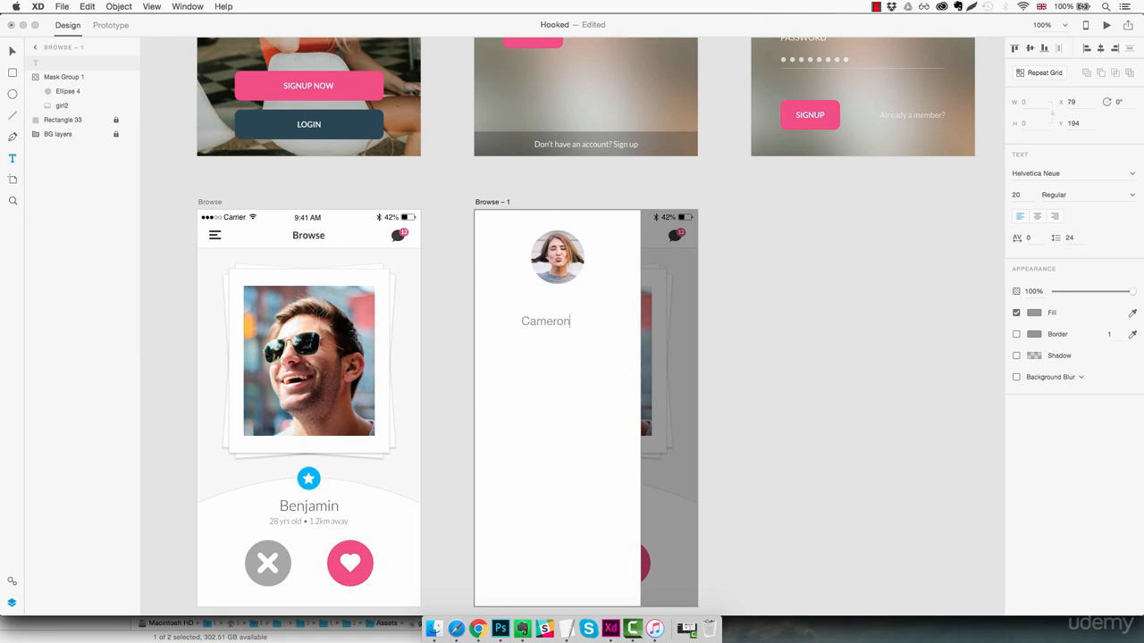
key(Escape)
drag(547, 325, 561, 320)
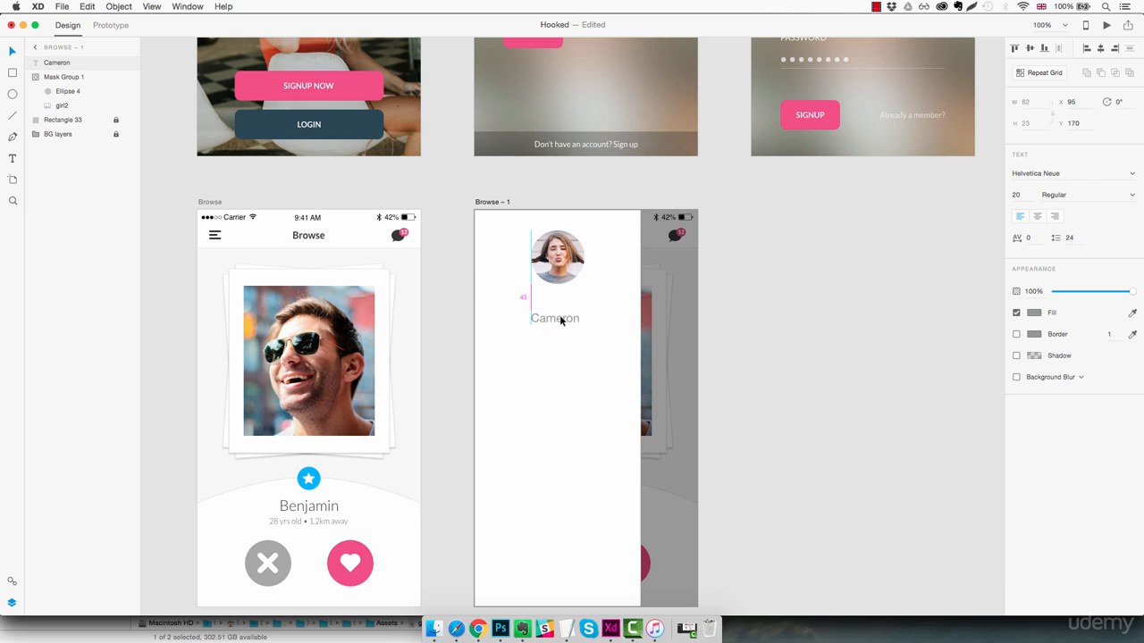
- Format the name text in Lato Light, size 25, with the saved dark grey #383838 fill
click(1049, 179)
text(Lato)
key(Return)
click(1018, 194)
text(25)
key(Return)
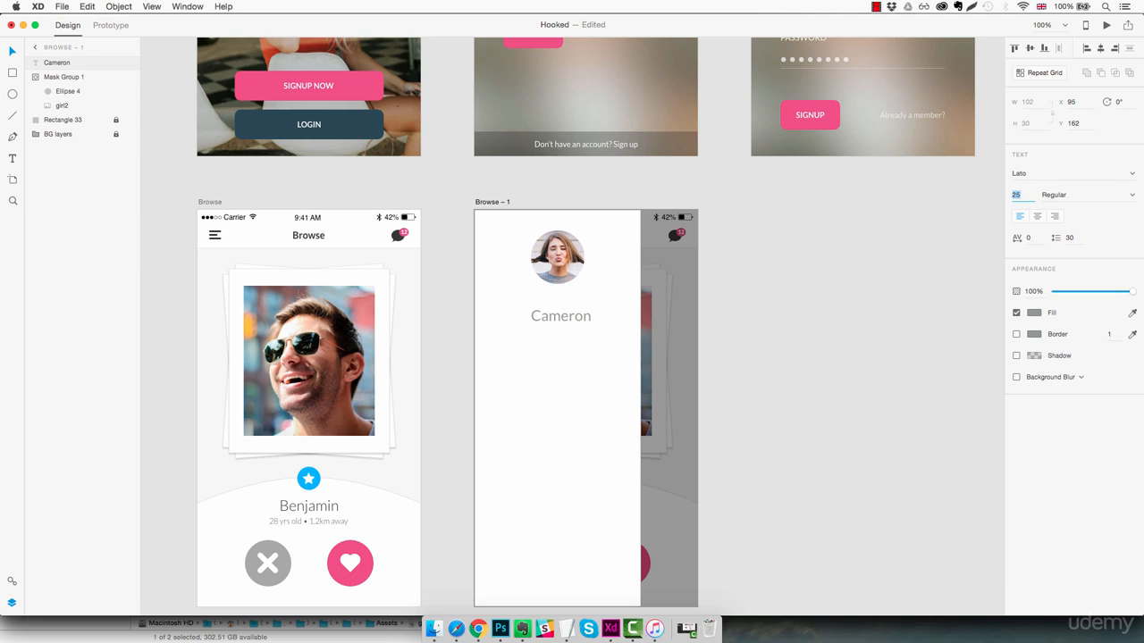
click(1132, 195)
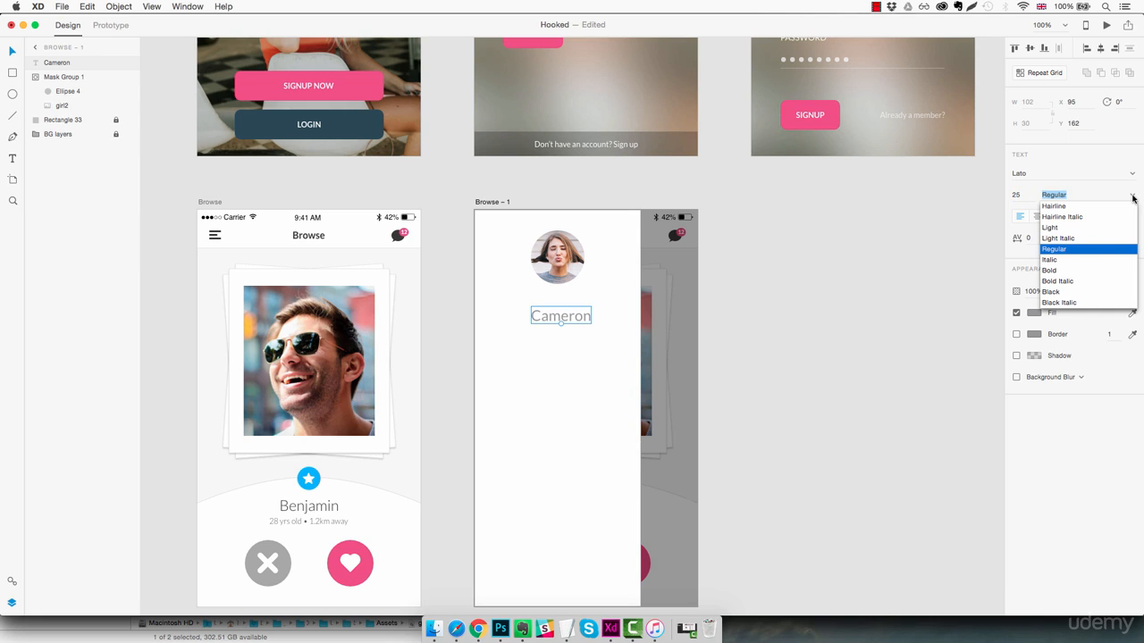
click(1078, 228)
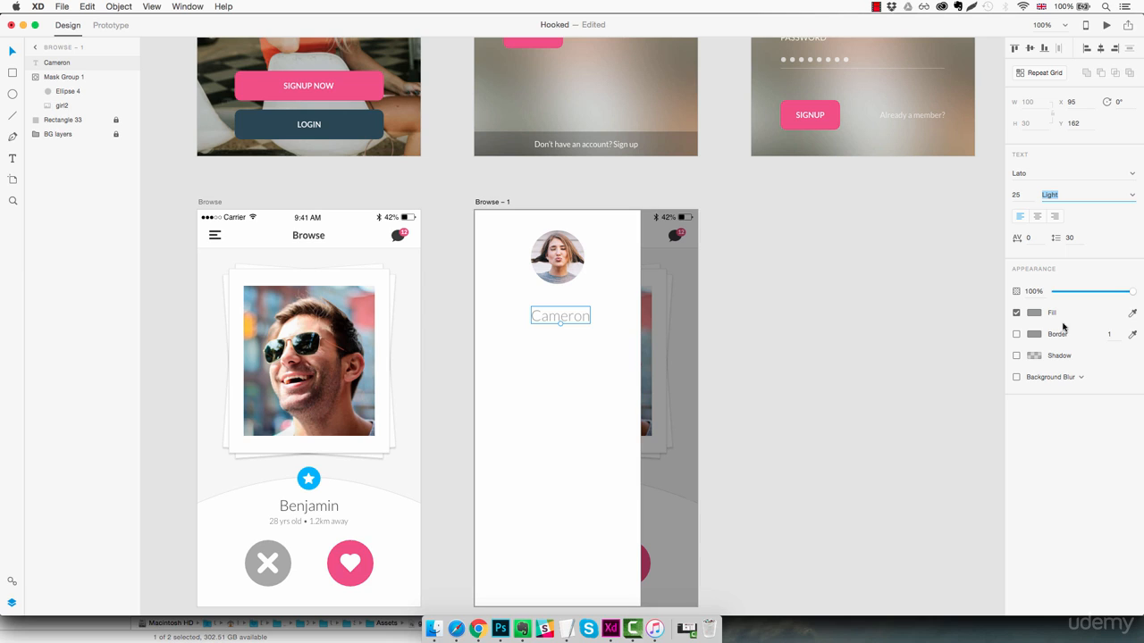
click(1034, 313)
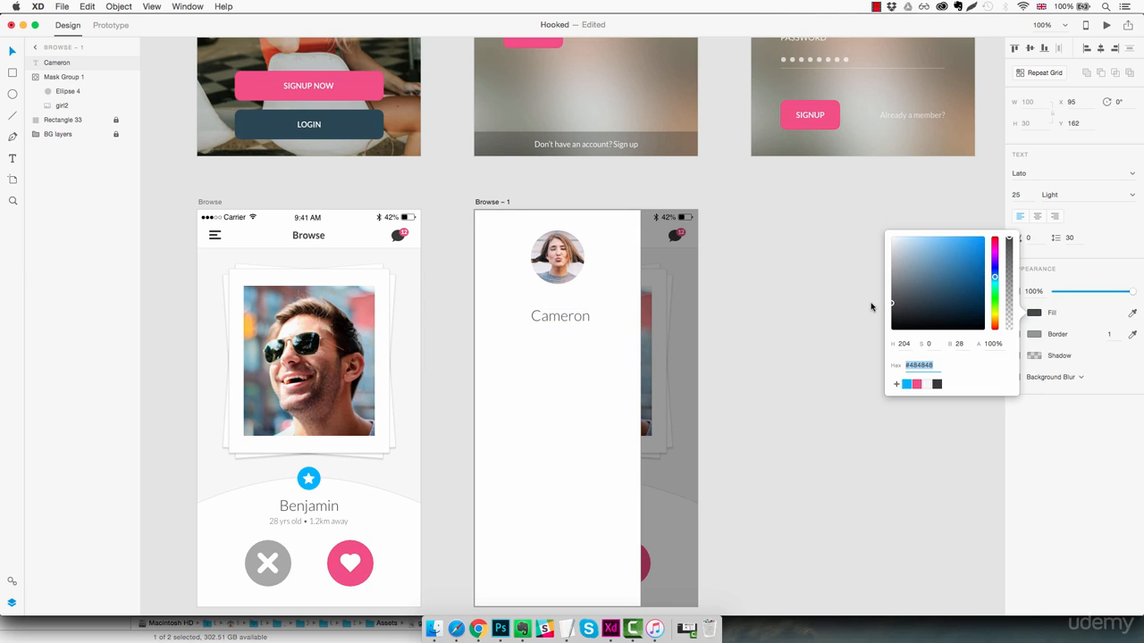
click(936, 384)
- Duplicate the name text directly below itself and change the copy to EDIT PROFILE
mouse_move(568, 322)
mouse_down()
mouse_move(565, 310)
mouse_move(568, 331)
mouse_up()
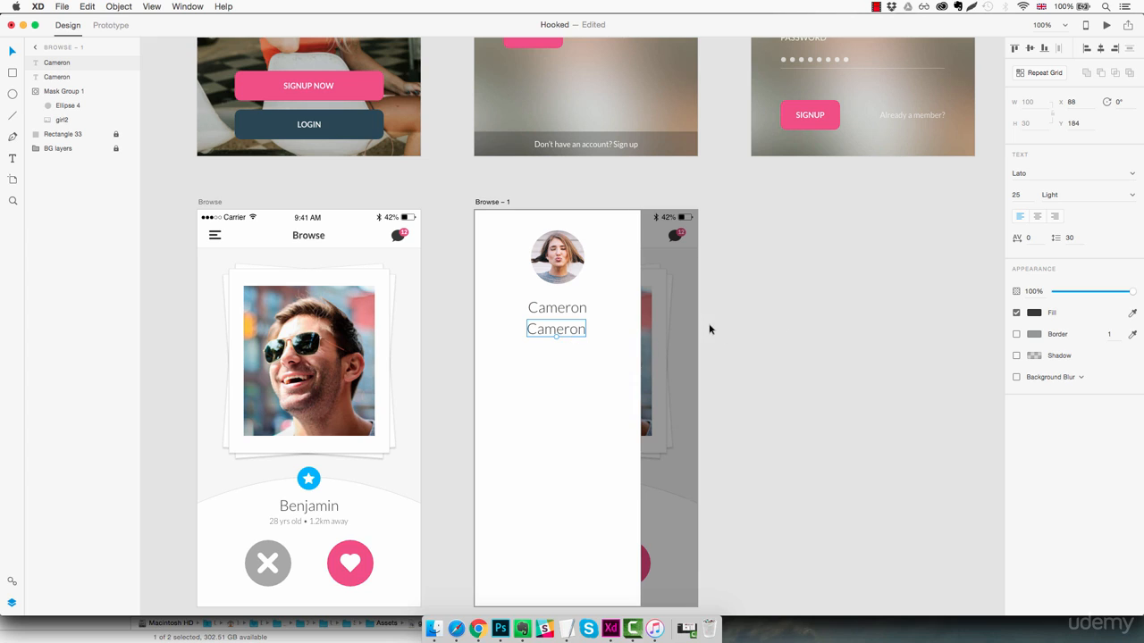
double_click(573, 328)
text(E)
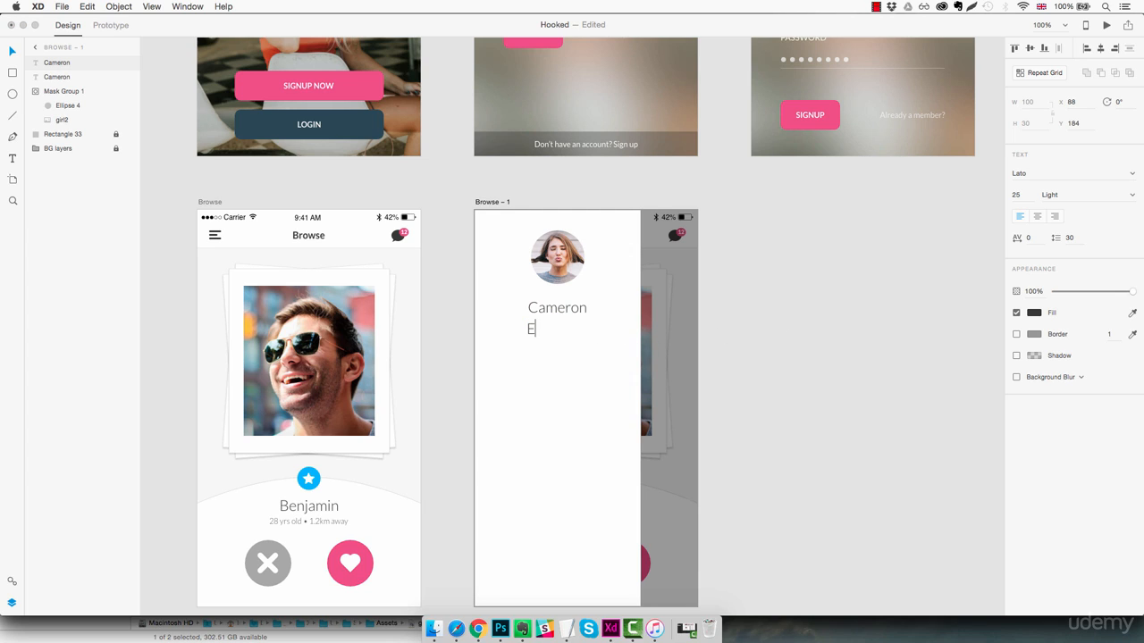
text(DIT PROFILE)
key(Escape)
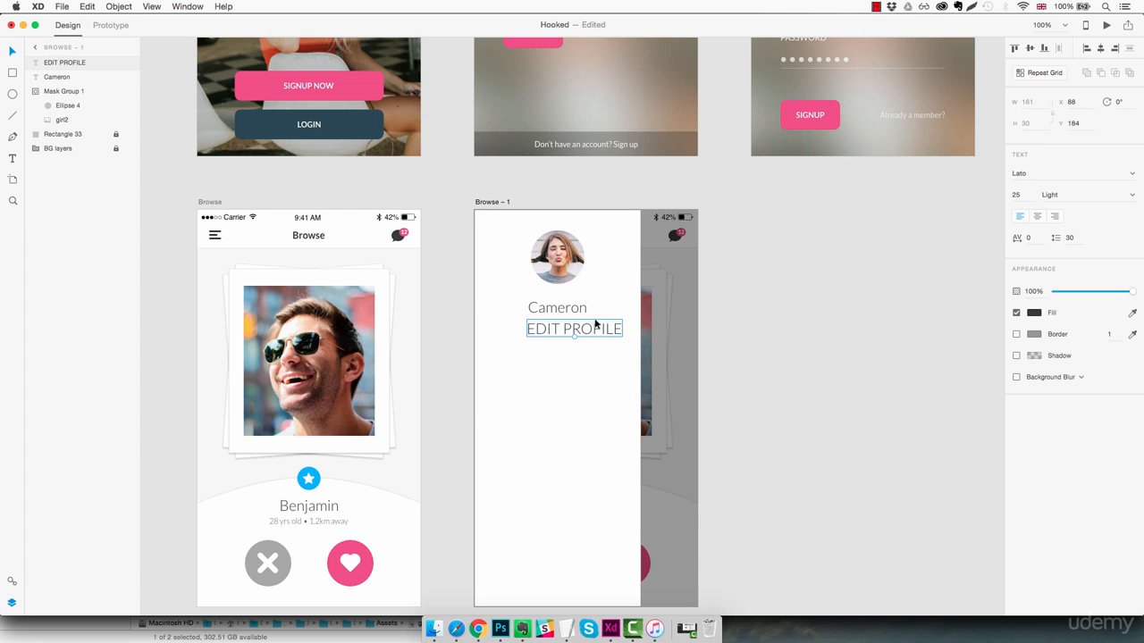
- Format the EDIT PROFILE text as Lato Bold, size 11, with the saved pink #F24E86 fill
drag(575, 336, 573, 330)
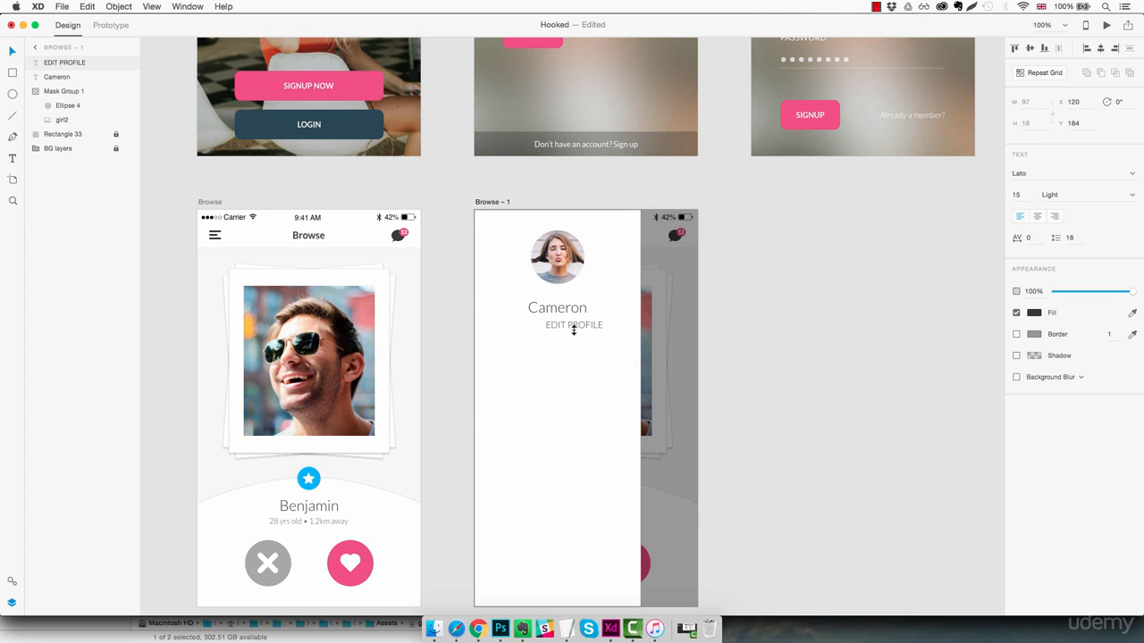
click(1027, 195)
text(13)
key(Return)
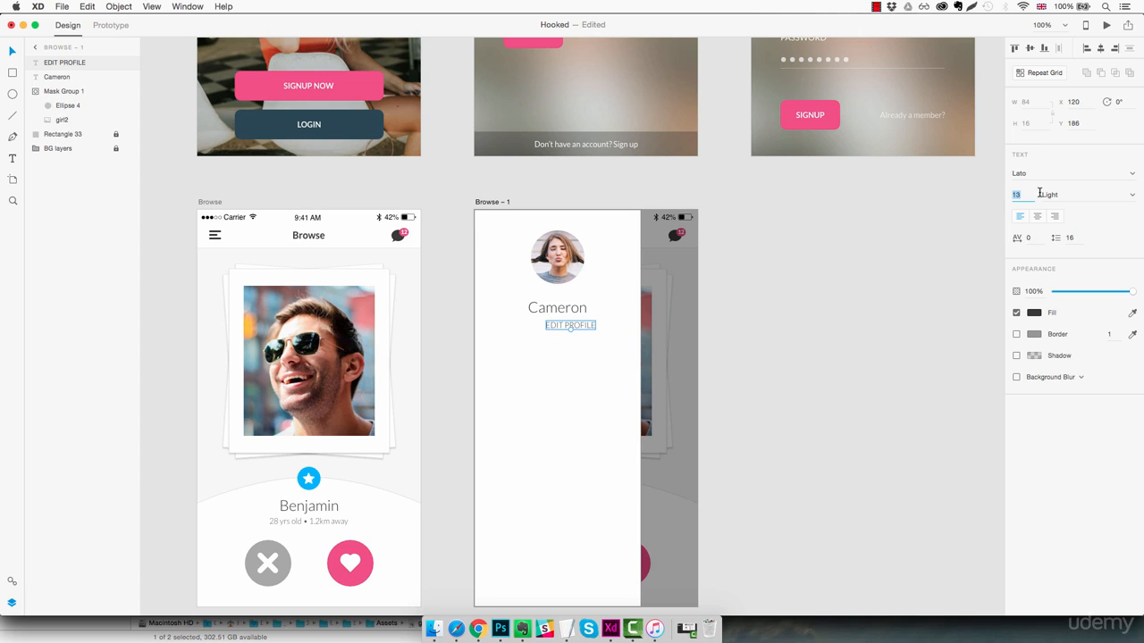
click(1132, 195)
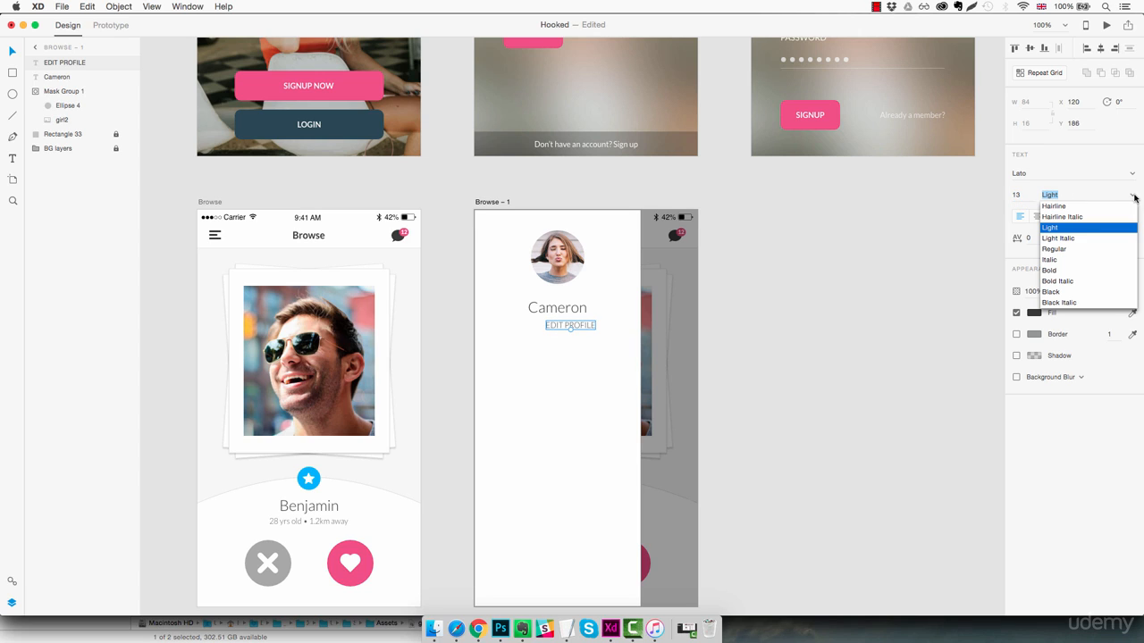
click(1063, 272)
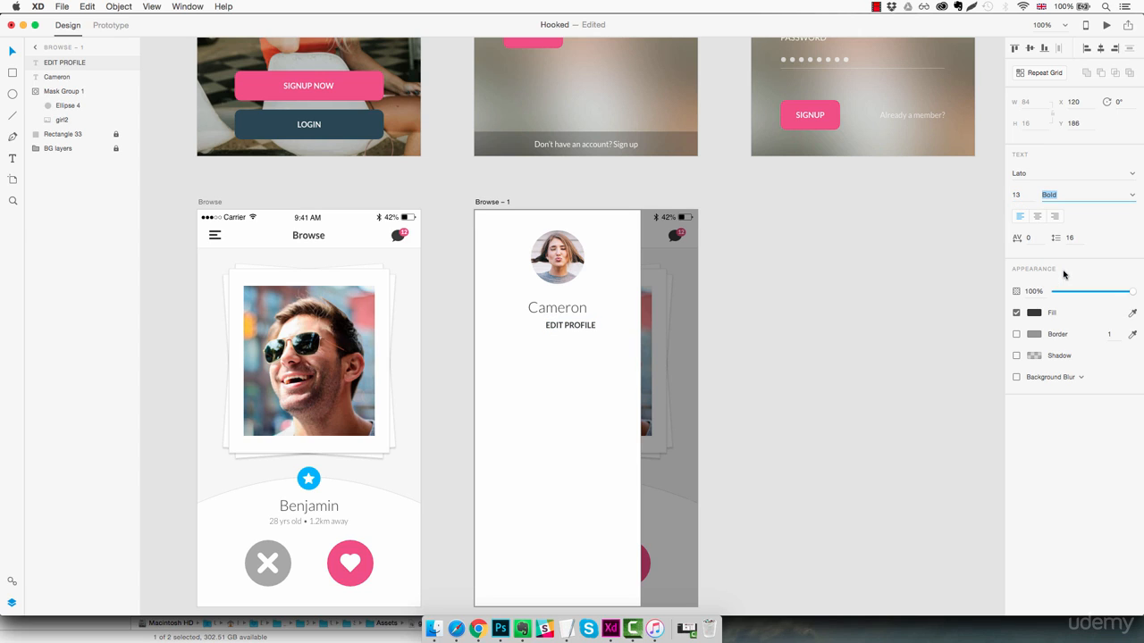
click(1027, 195)
key(Down)
key(Down)
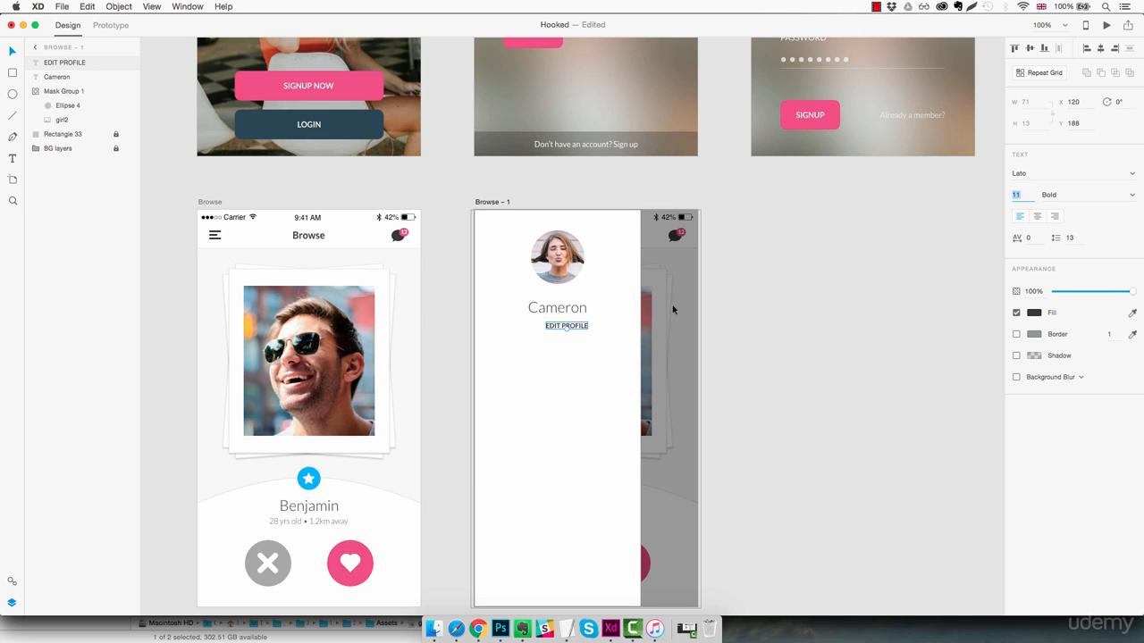
click(1034, 313)
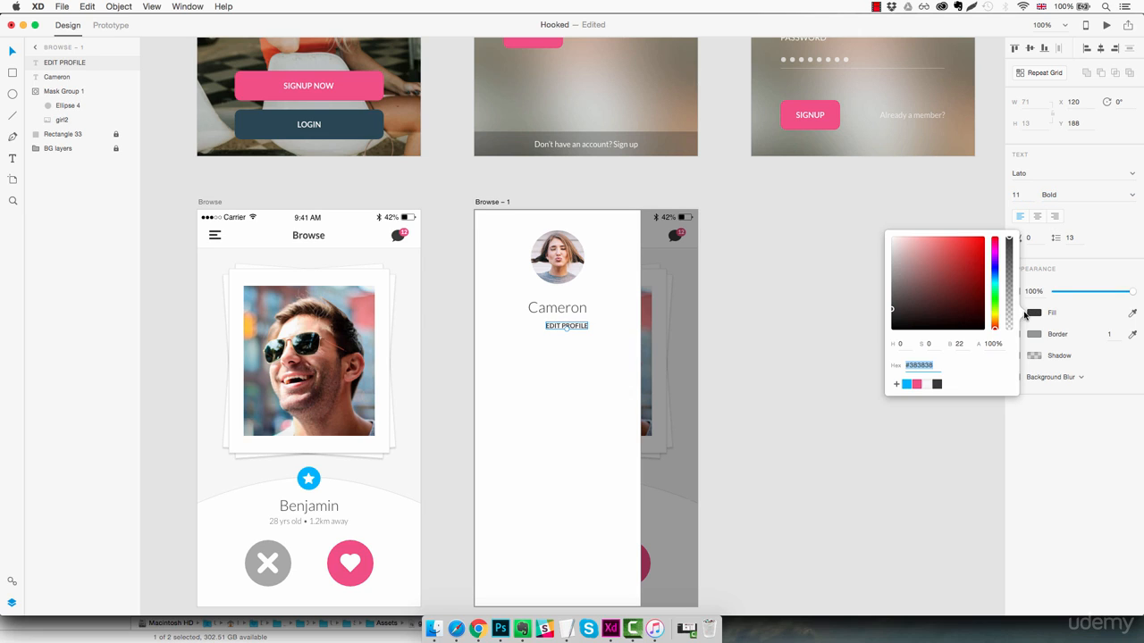
click(916, 384)
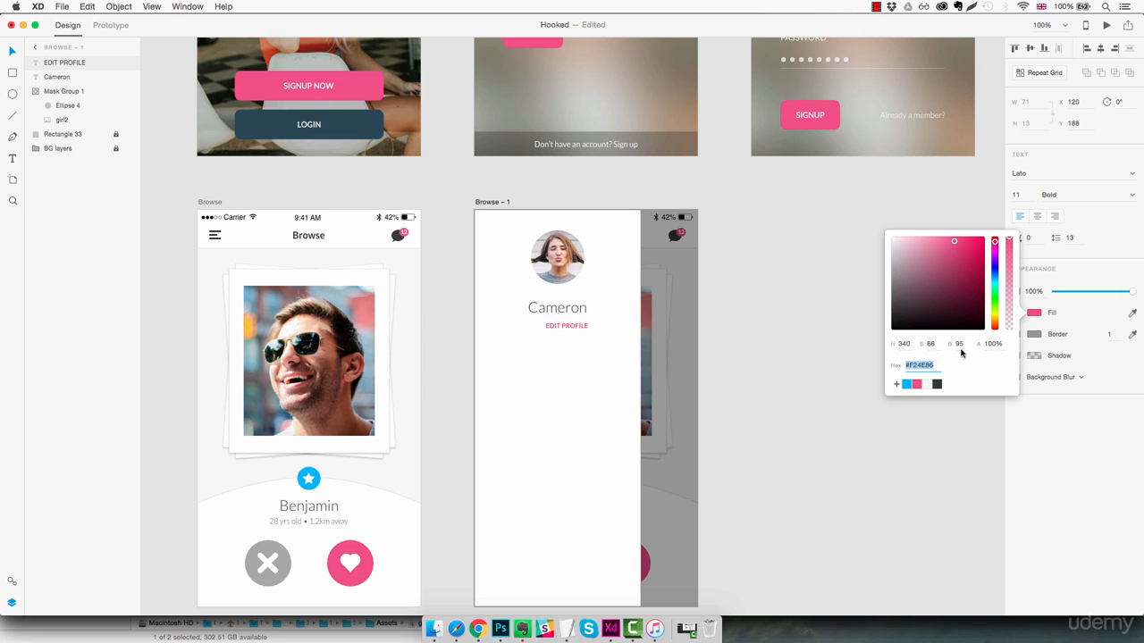
- Centre EDIT PROFILE beneath the name, move both texts up closer to the photo at X 90, Y 136, and deselect them
mouse_move(585, 327)
mouse_down()
mouse_move(527, 329)
mouse_move(569, 318)
mouse_up()
click(598, 355)
click(603, 439)
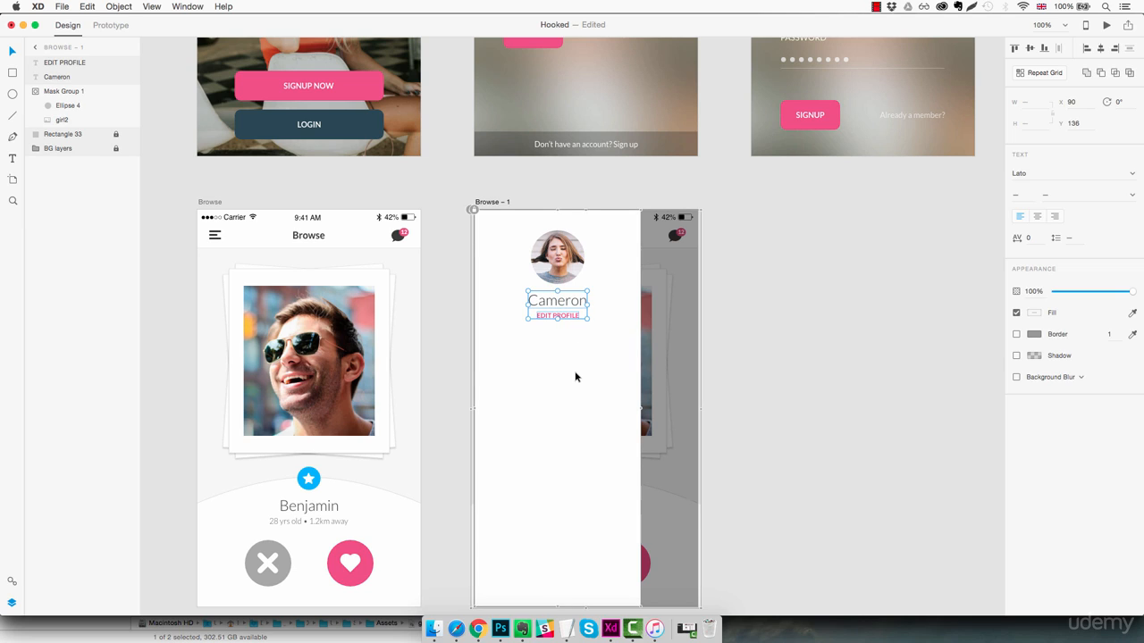
key(Escape)
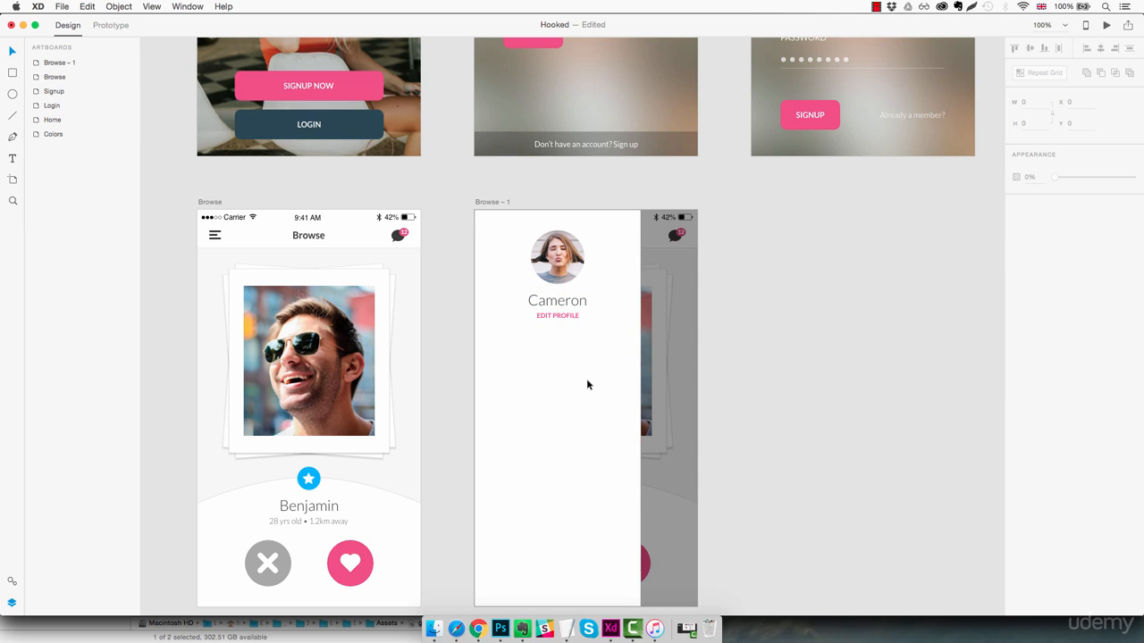
- Draw a horizontal divider line about 230 wide beneath EDIT PROFILE and set its opacity to 25%
click(14, 115)
mouse_move(486, 335)
mouse_down()
mouse_move(628, 347)
mouse_move(603, 340)
mouse_up()
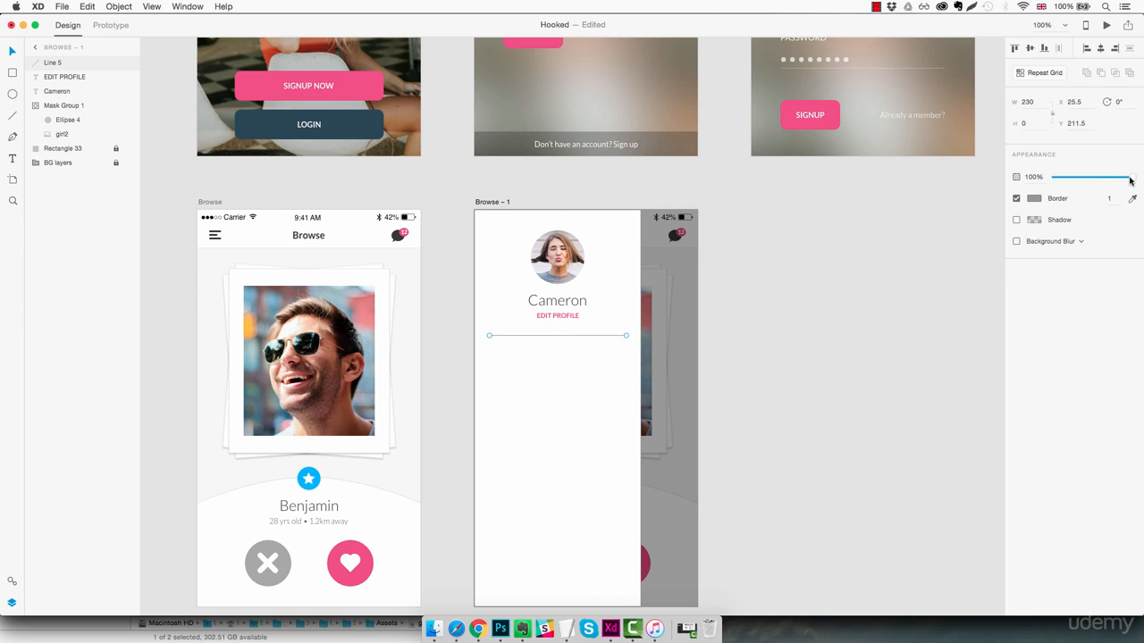
drag(1129, 180, 1077, 184)
click(607, 406)
- Adjust the divider line's vertical spacing below EDIT PROFILE, deselect it, and save the document
click(561, 336)
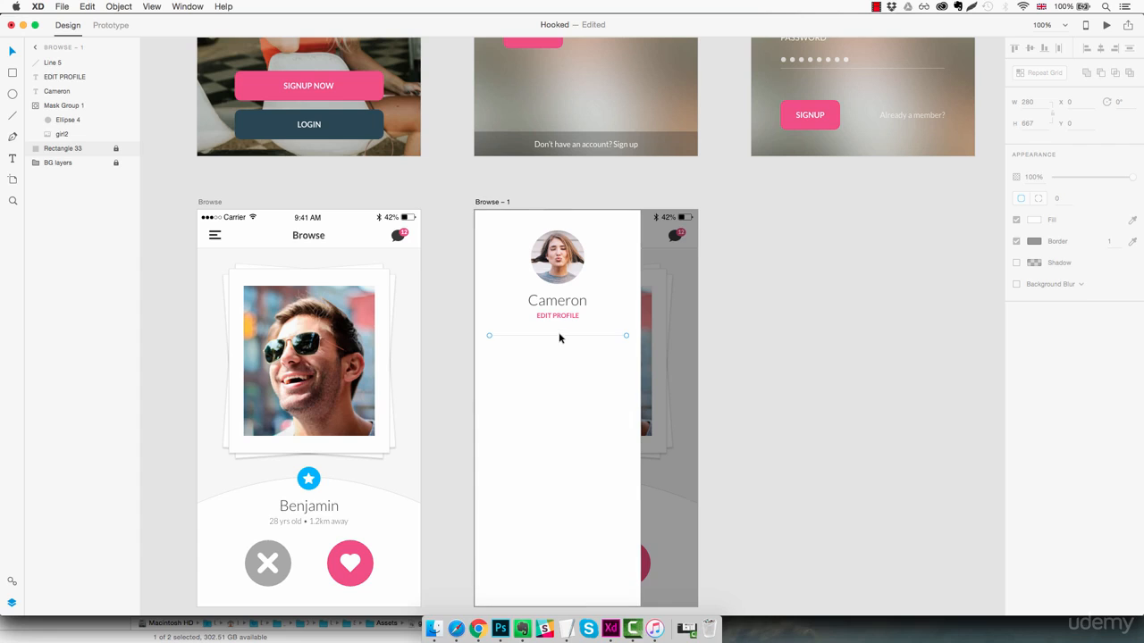
key(z)
click(553, 326)
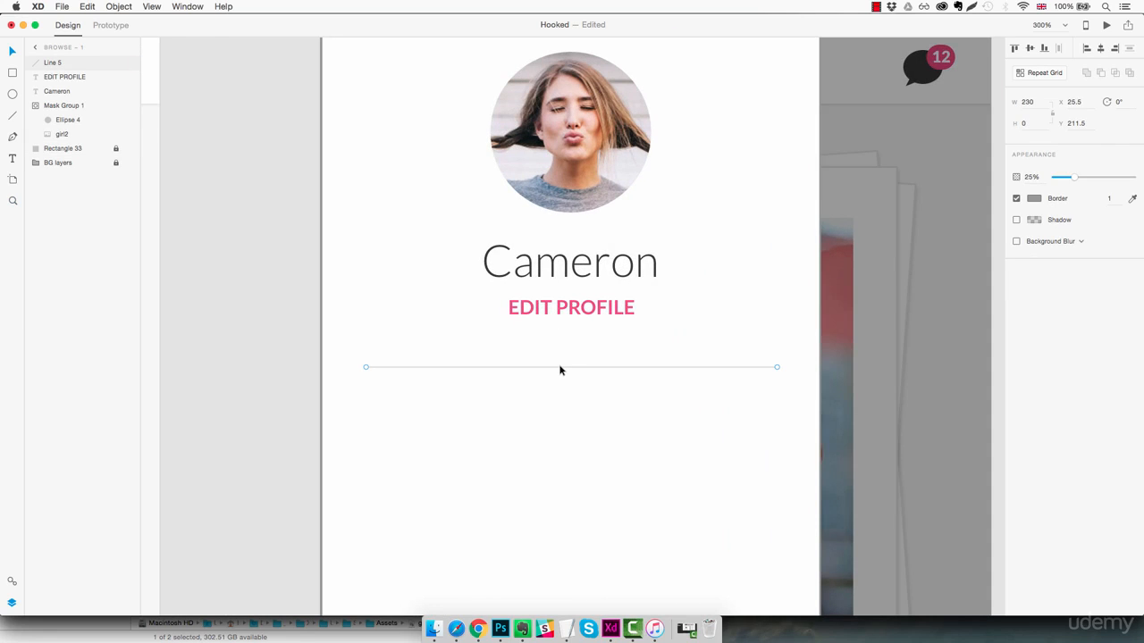
drag(563, 370, 577, 324)
key(Up)
key(Up)
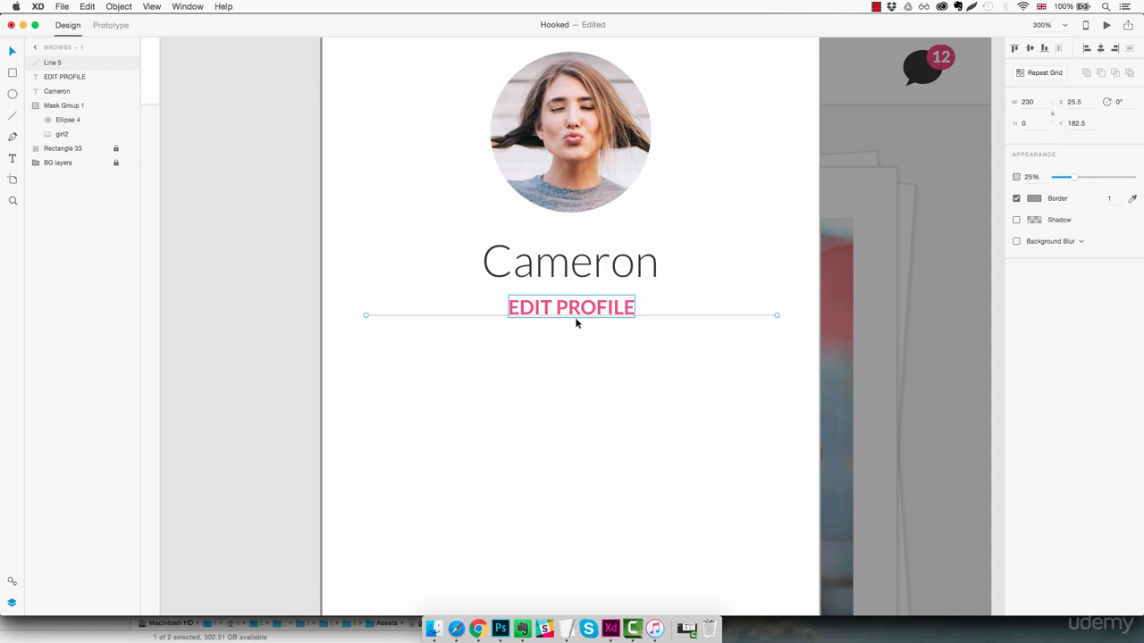
key(shift+Down)
key(shift+Down)
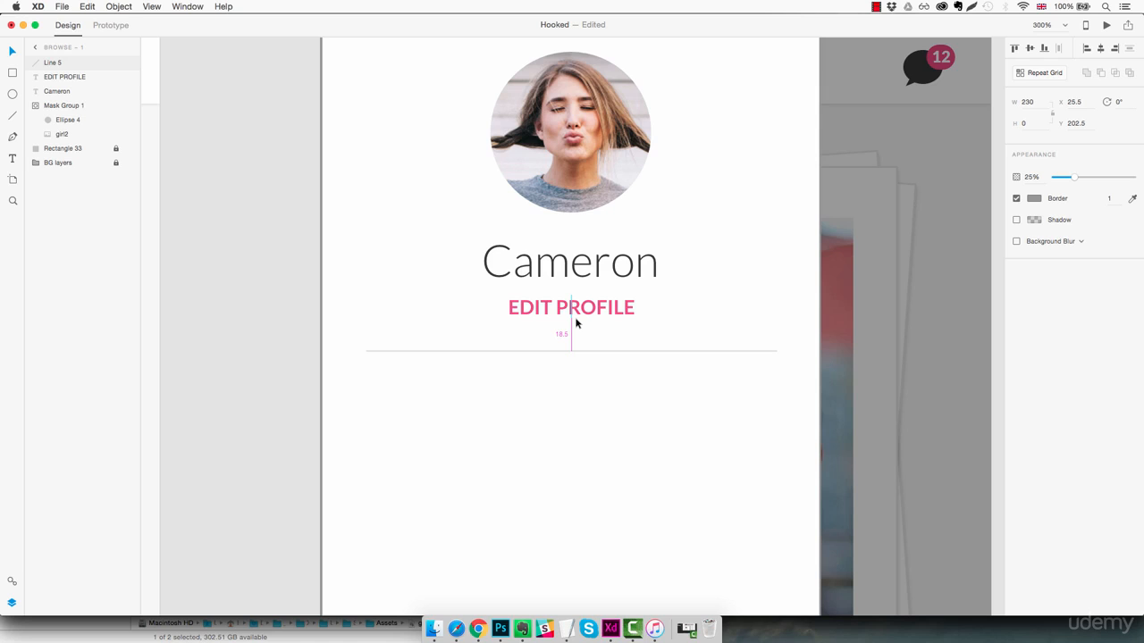
key(shift+Down)
key(shift+Down)
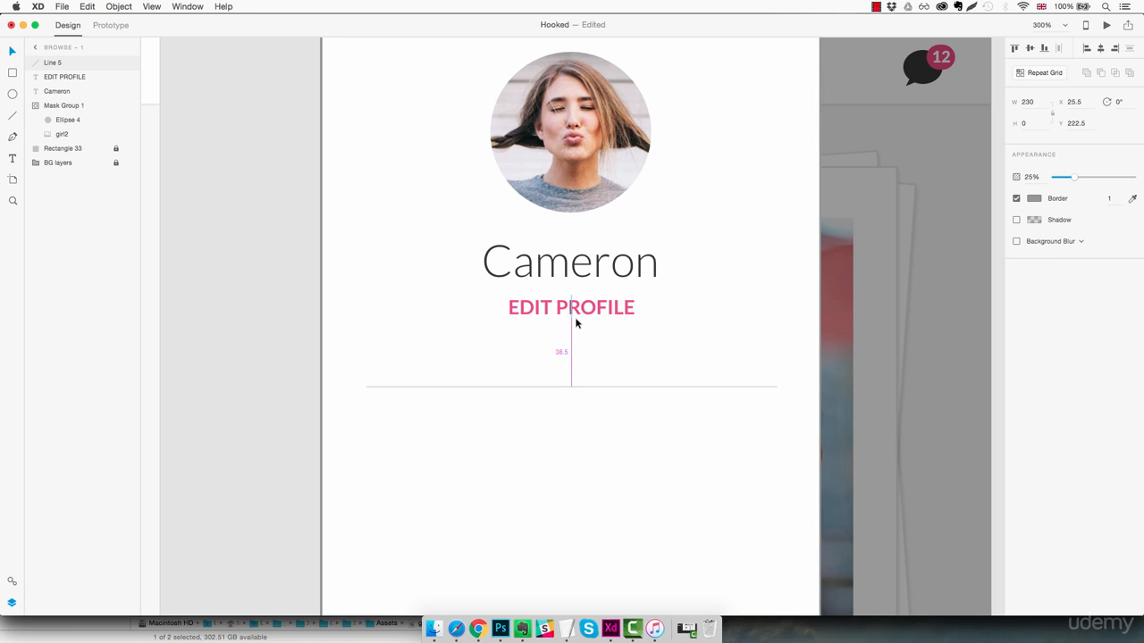
key(super+1)
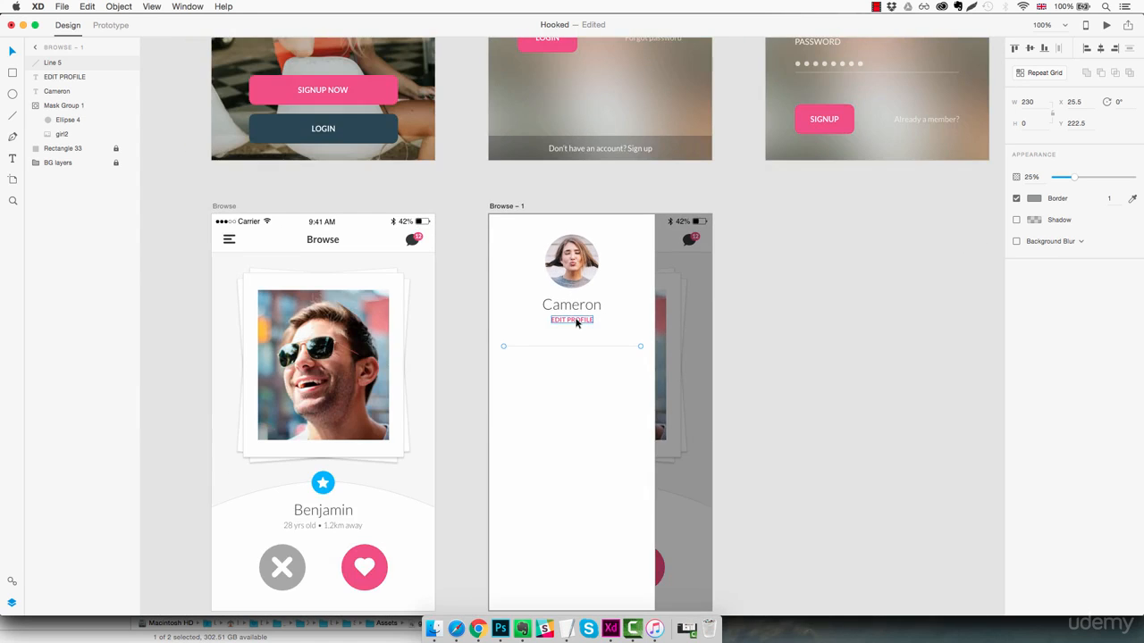
click(588, 414)
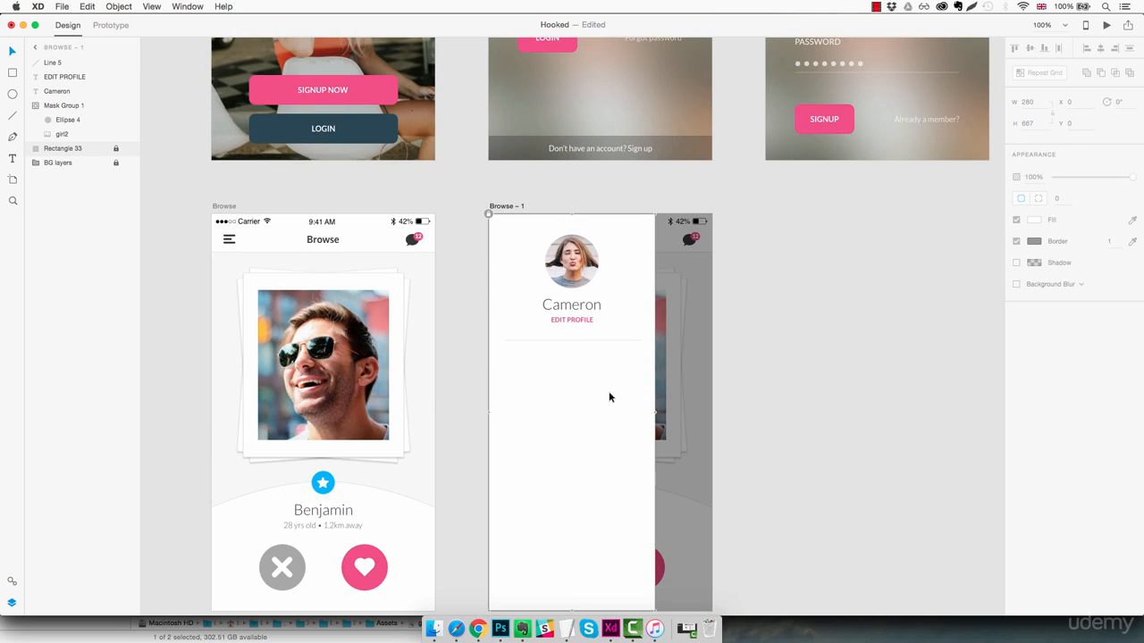
key(super+s)
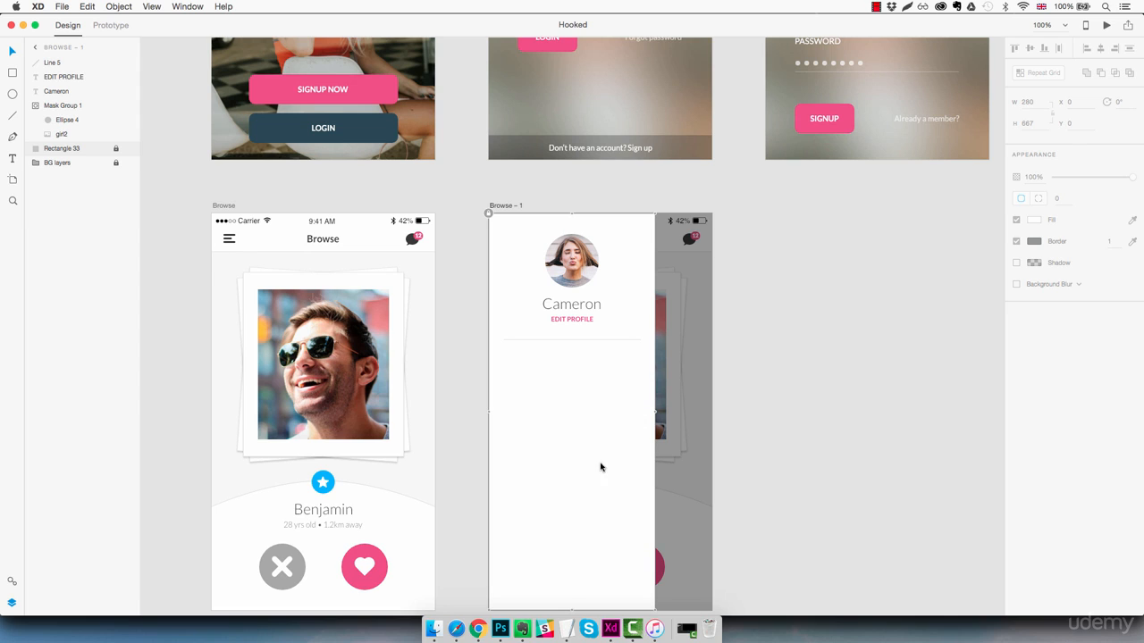
- Switch to the Font Awesome cheatsheet in Chrome, look through the icon list, and copy the fa-users icon
click(486, 629)
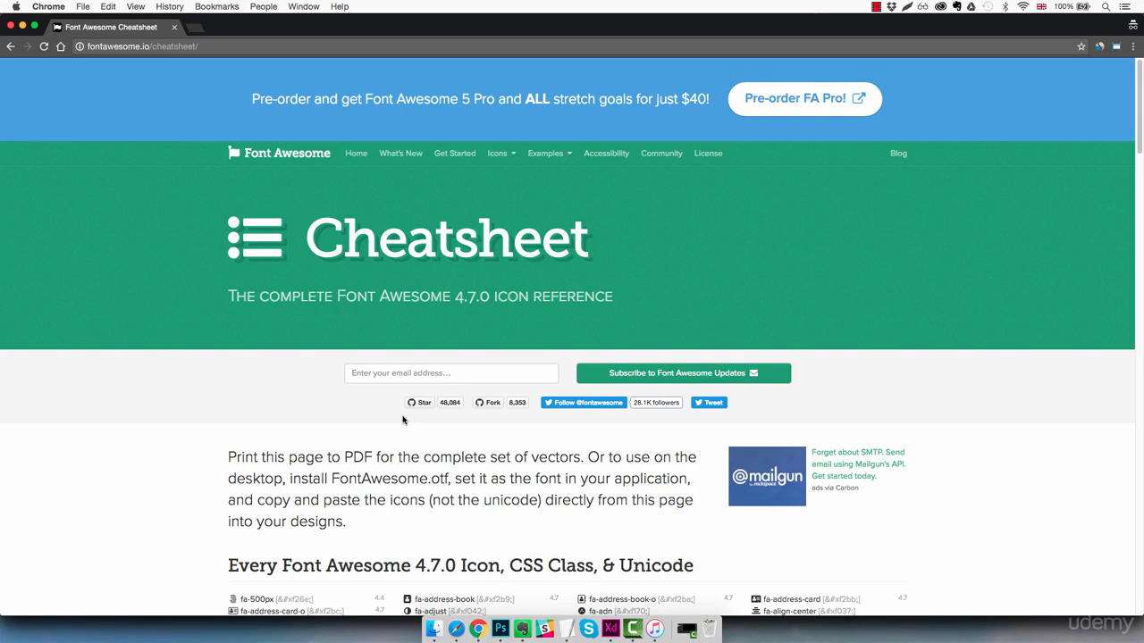
scroll(401, 425, down, 3)
scroll(401, 426, up, 3)
scroll(515, 194, down, 10)
scroll(498, 204, down, 5)
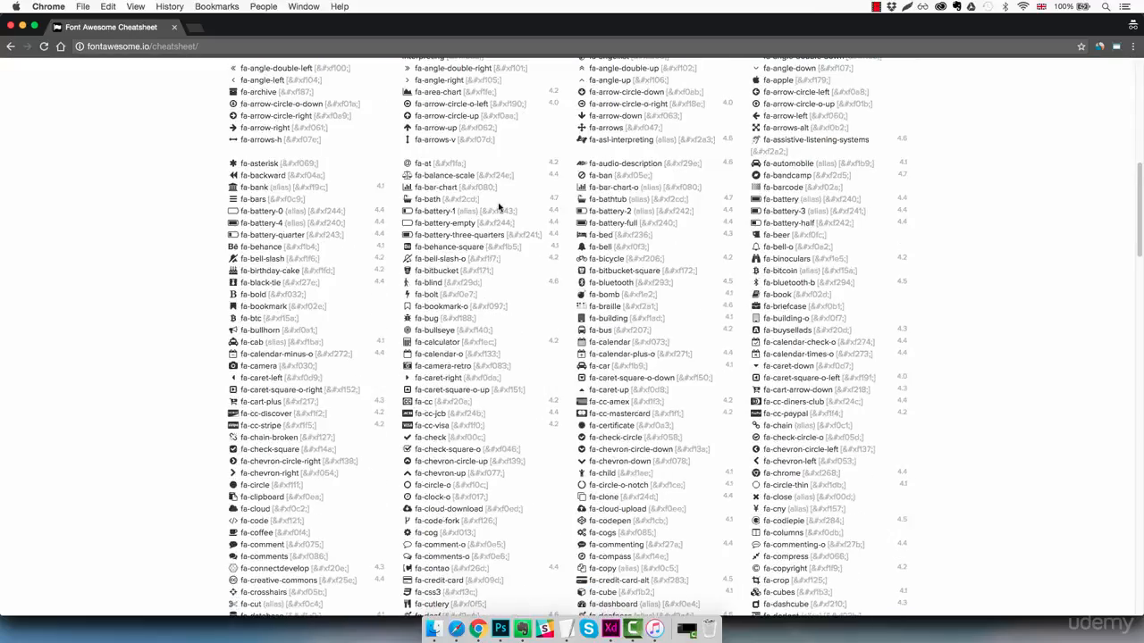
scroll(498, 204, up, 15)
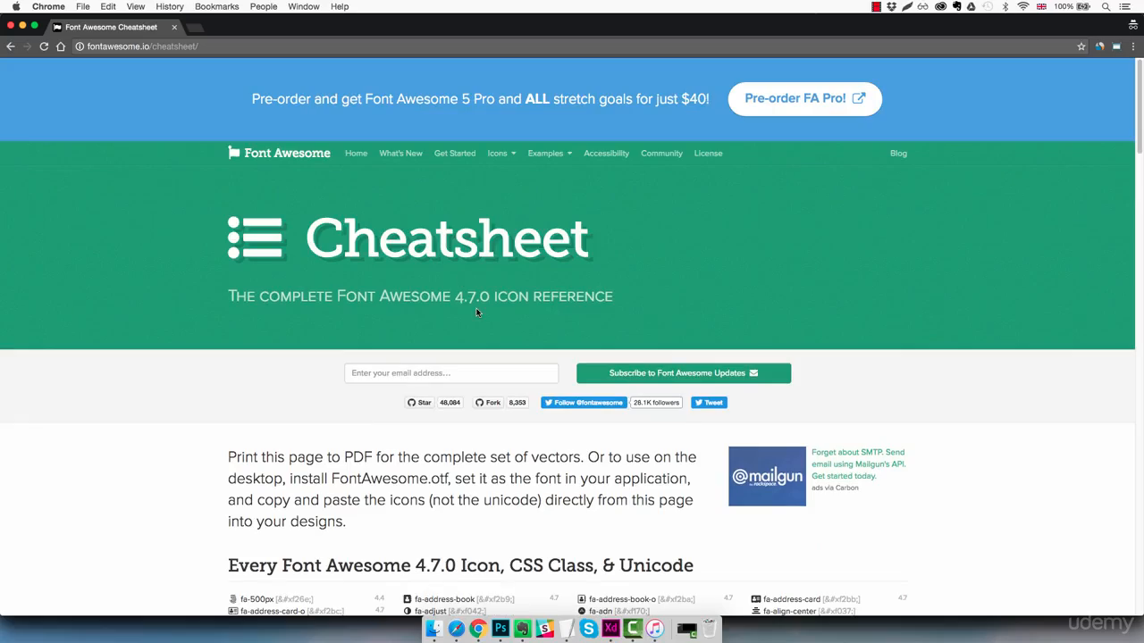
scroll(476, 308, down, 18)
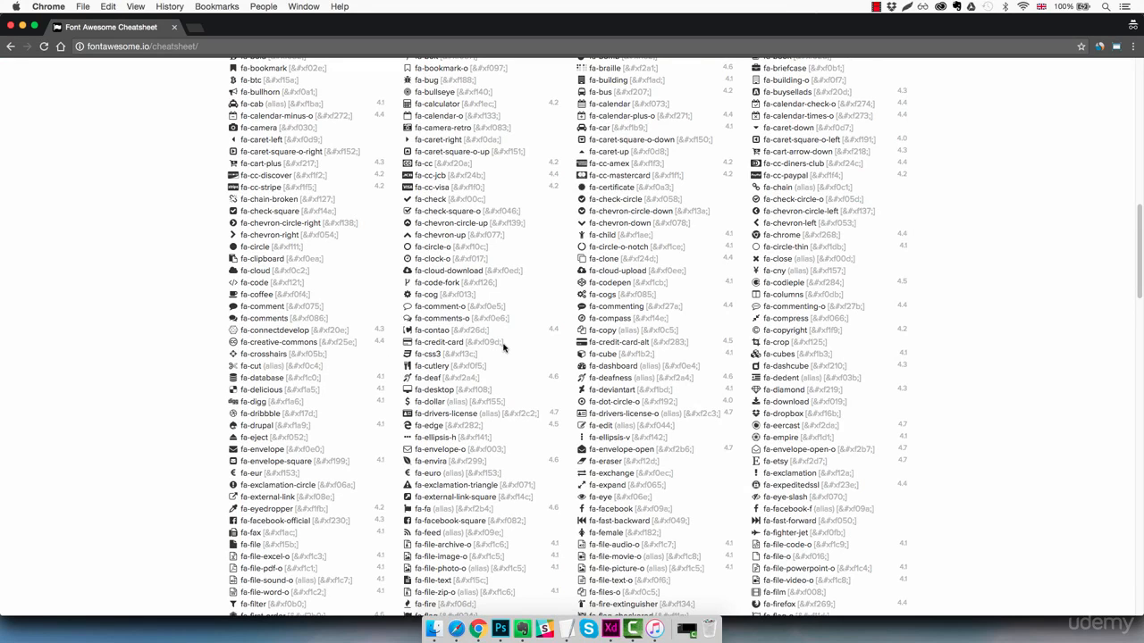
scroll(503, 348, down, 5)
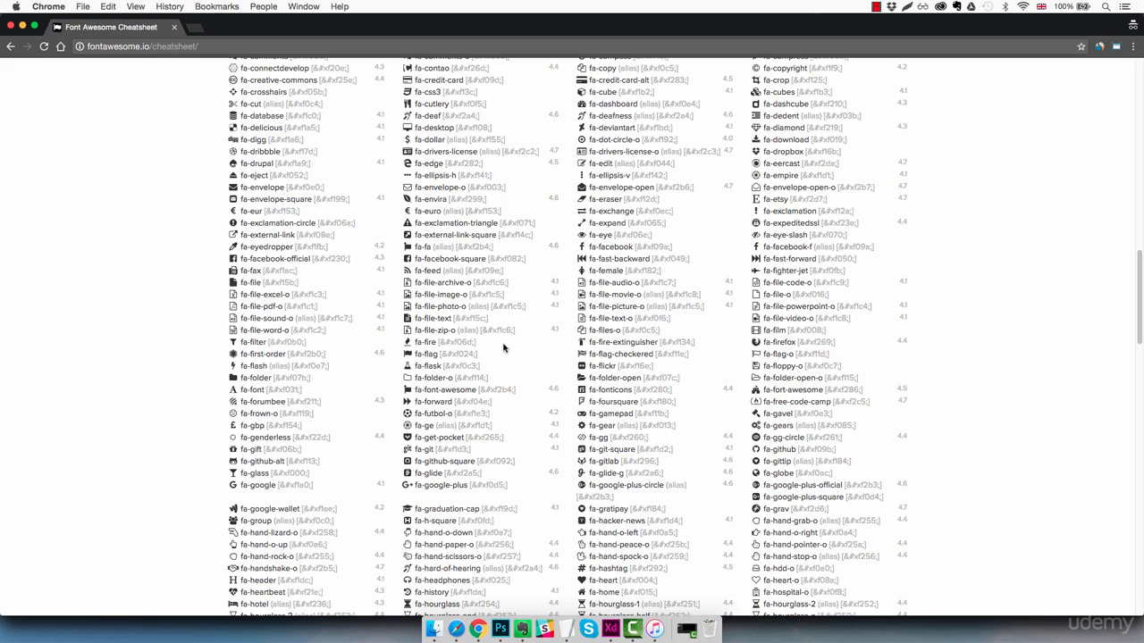
scroll(503, 347, up, 1)
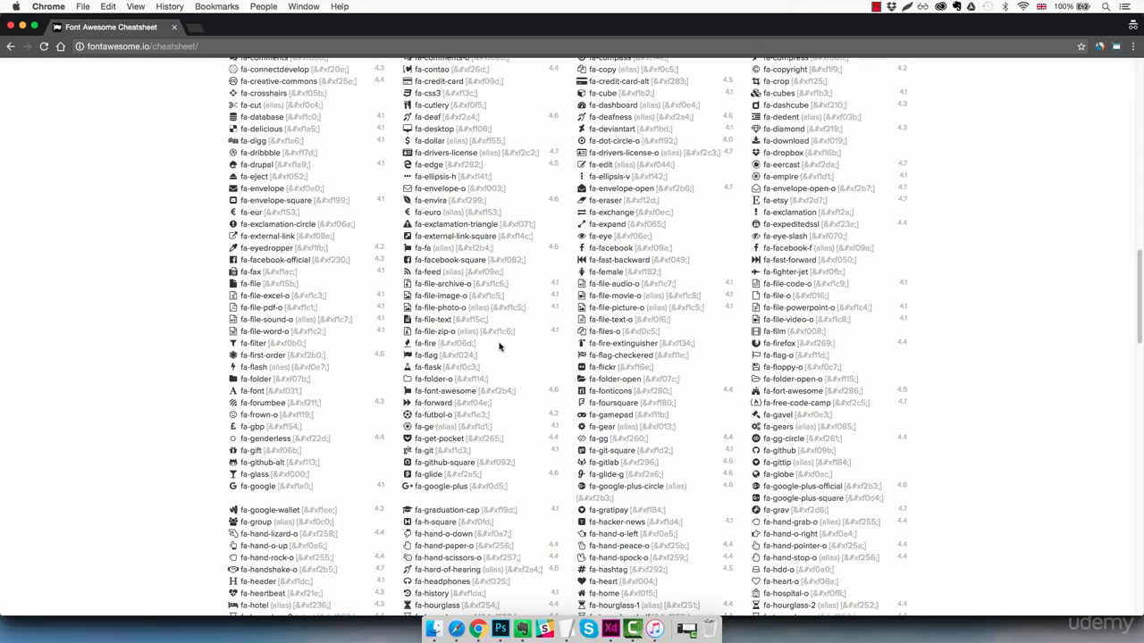
scroll(500, 347, down, 20)
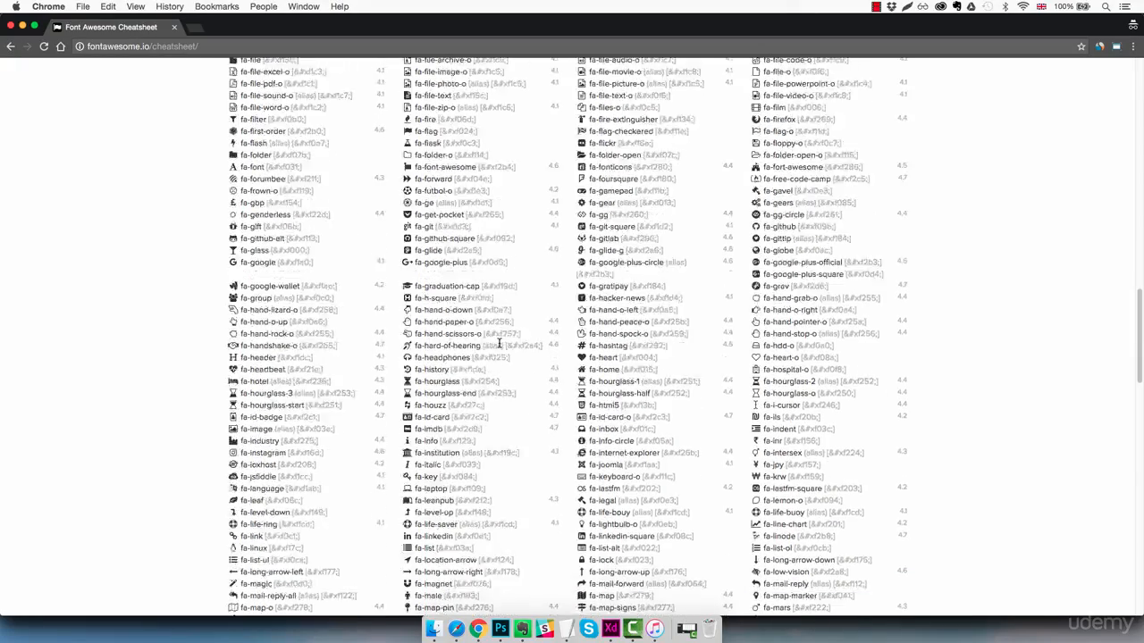
scroll(499, 347, up, 5)
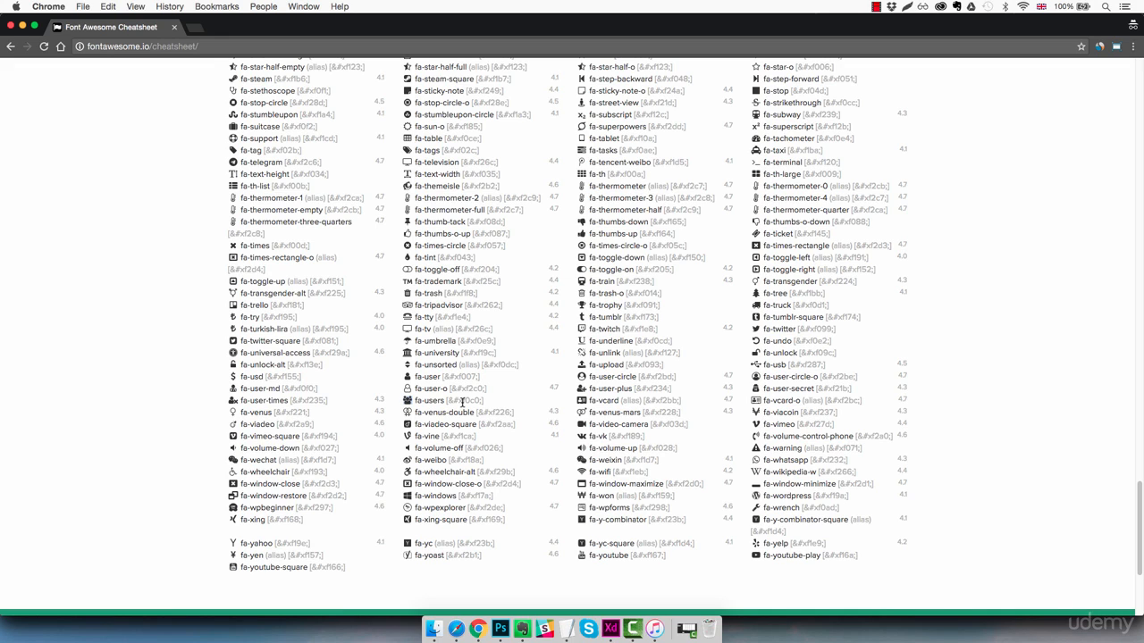
- Switch back to Adobe XD, paste the icon as text on the white panel, and set its font to FontAwesome
click(609, 628)
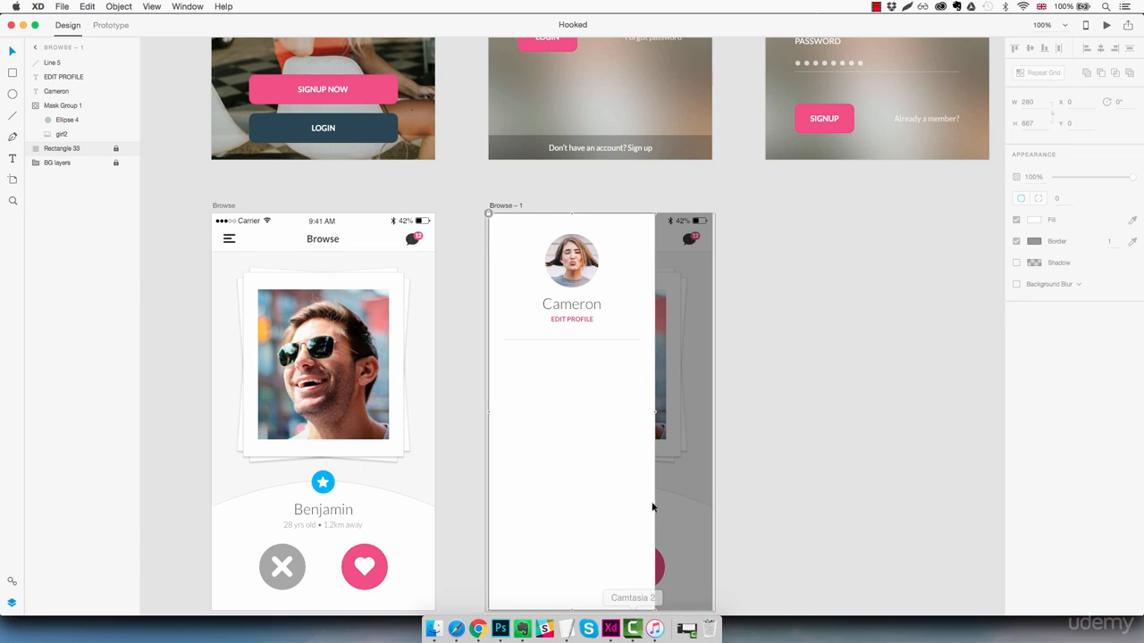
click(524, 429)
key(super+v)
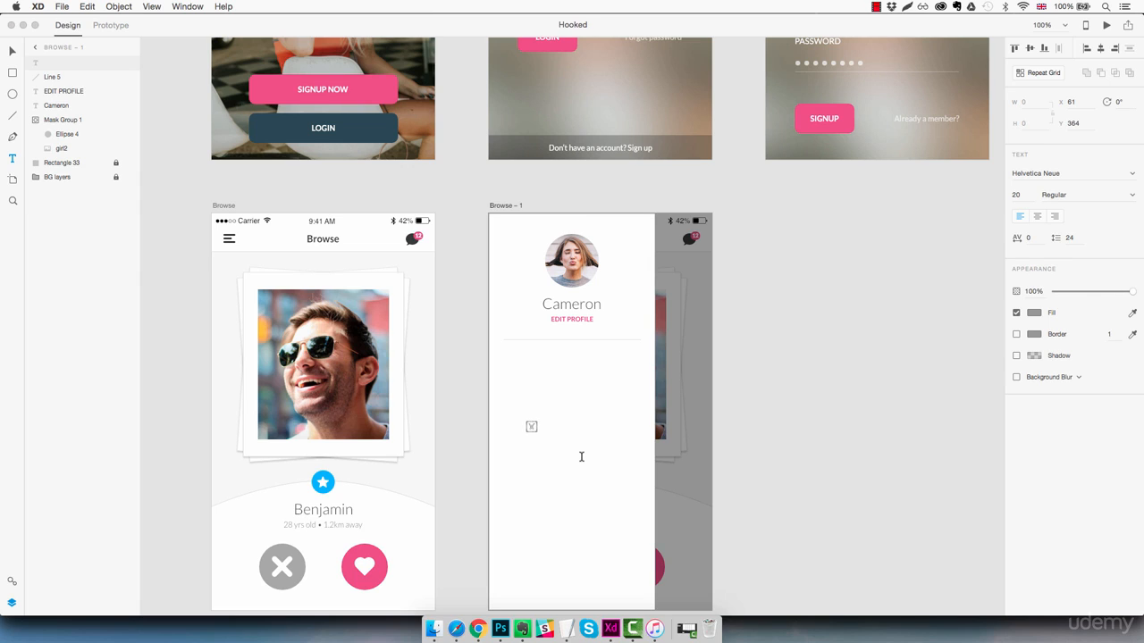
key(super+a)
click(1077, 171)
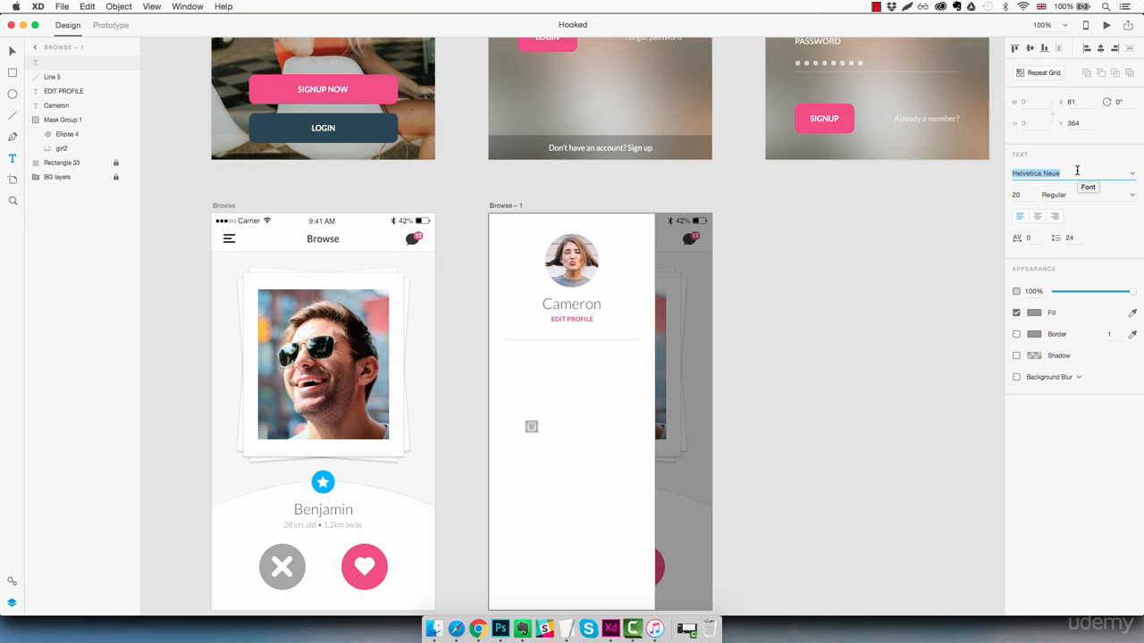
text(Font)
key(Return)
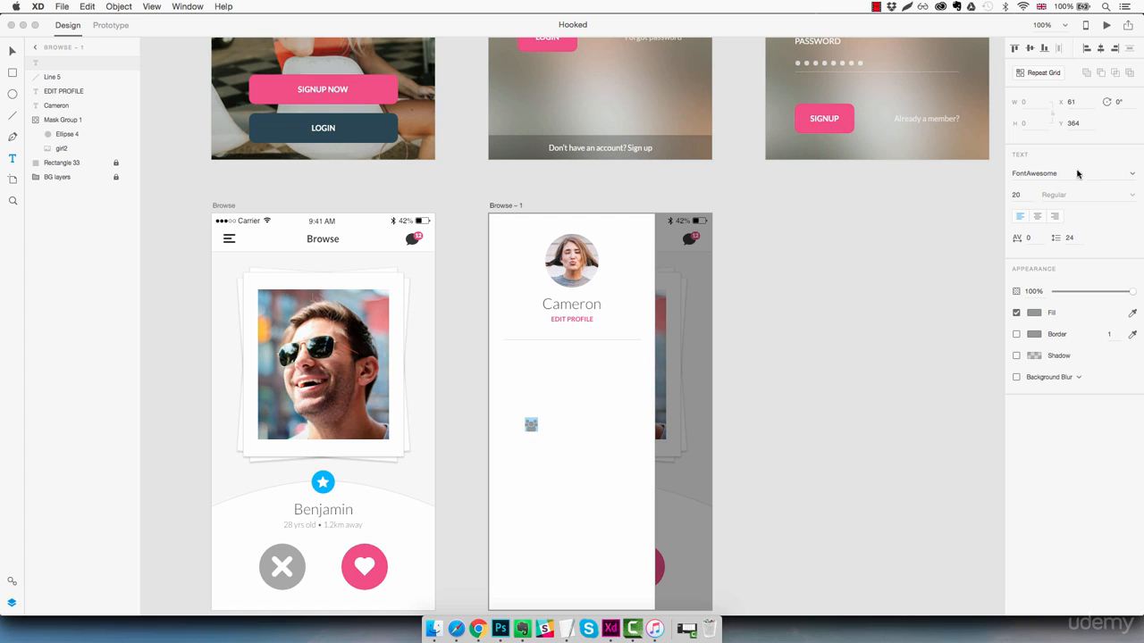
key(BackSpace)
key(super+v)
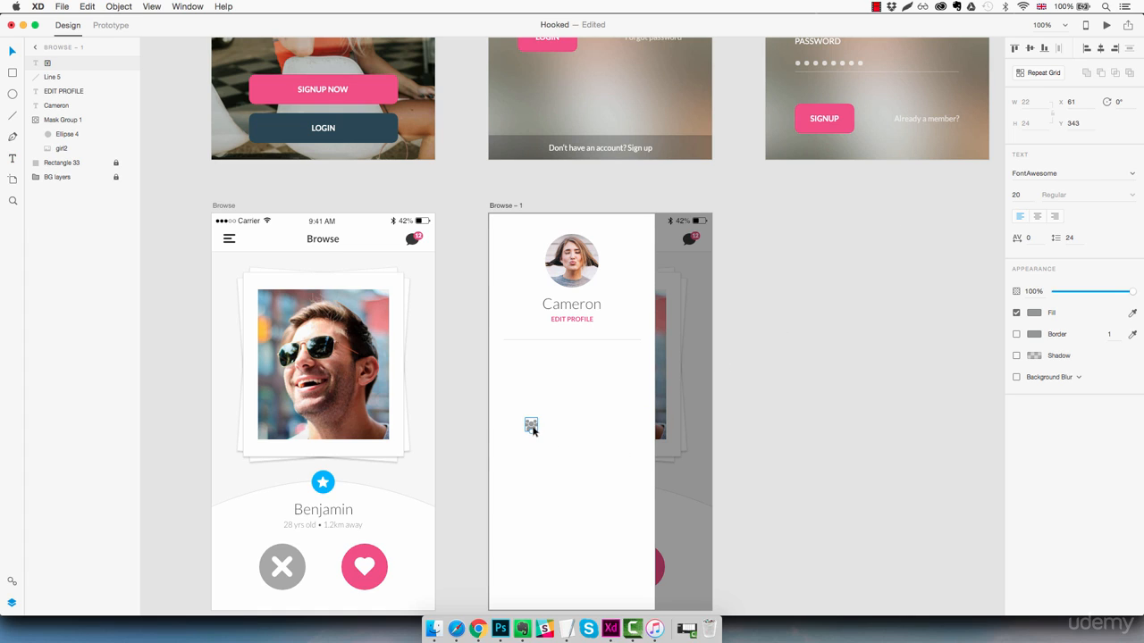
- Move the icon to X 32, Y 256 below the divider, undo its trial enlargement, and convert it to a path
drag(533, 429, 572, 473)
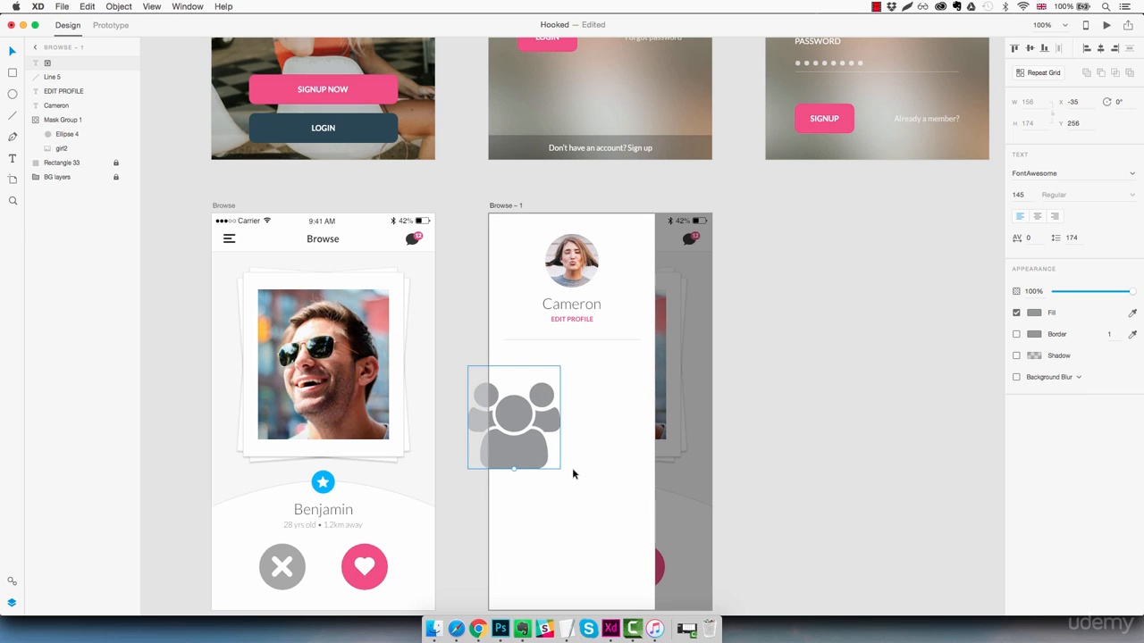
key(super+z)
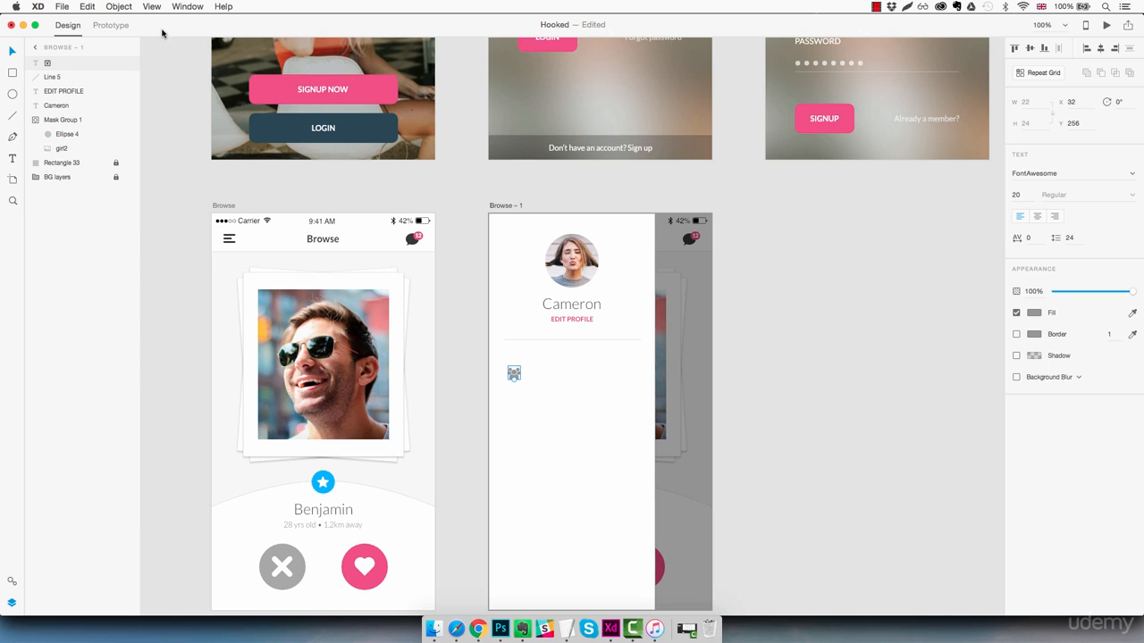
click(119, 7)
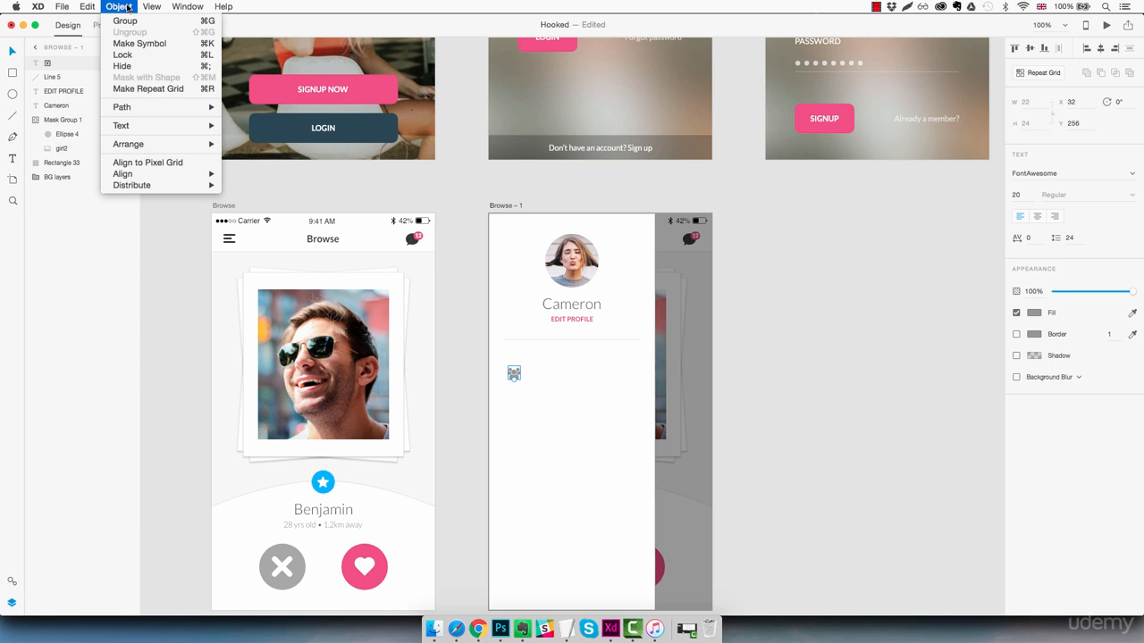
mouse_move(153, 113)
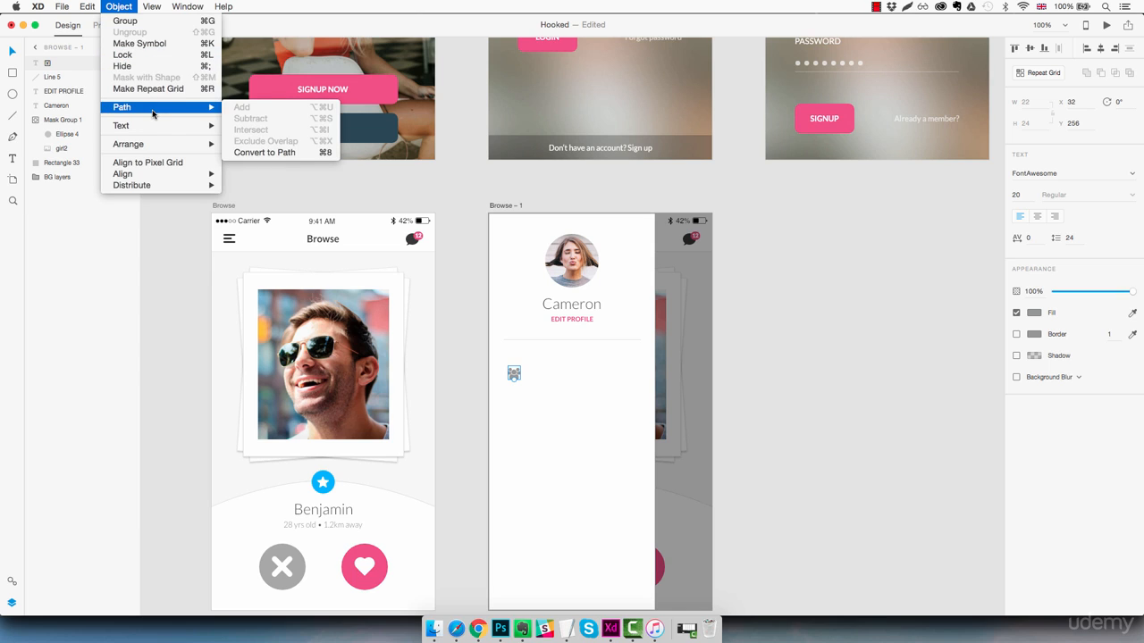
click(260, 152)
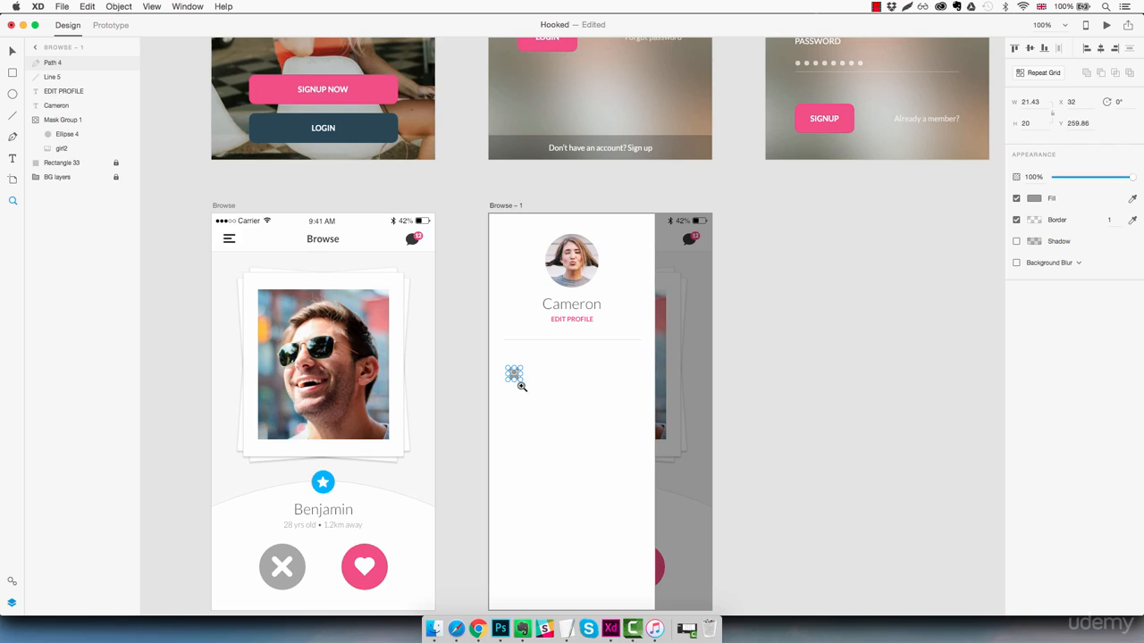
- Try scaling the icon path up to about 269 × 251, undo the resize, and deselect it
key(v)
drag(521, 378, 678, 522)
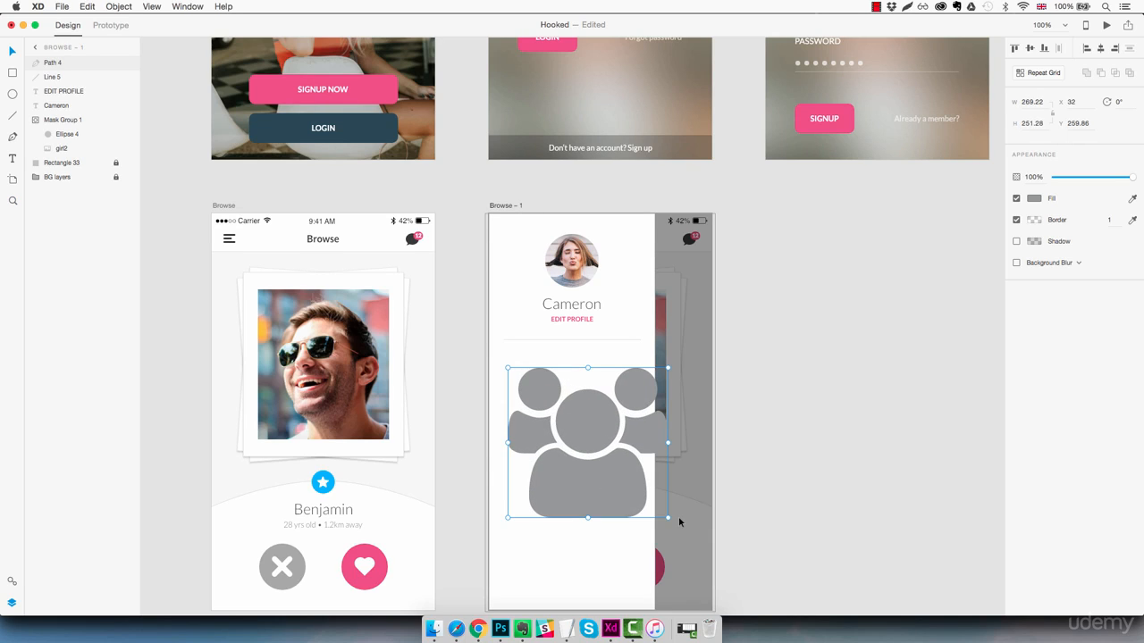
key(super+z)
click(582, 441)
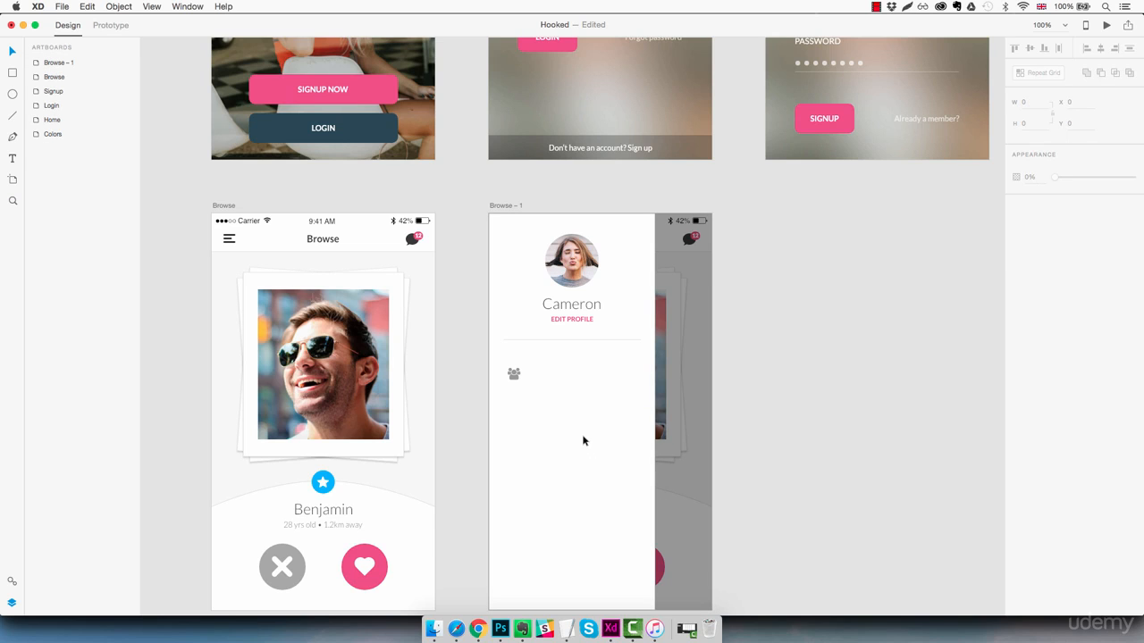
- Shrink the icon path to about 15 × 14 and place it just under the divider at X 30, Y 222.86
key(z)
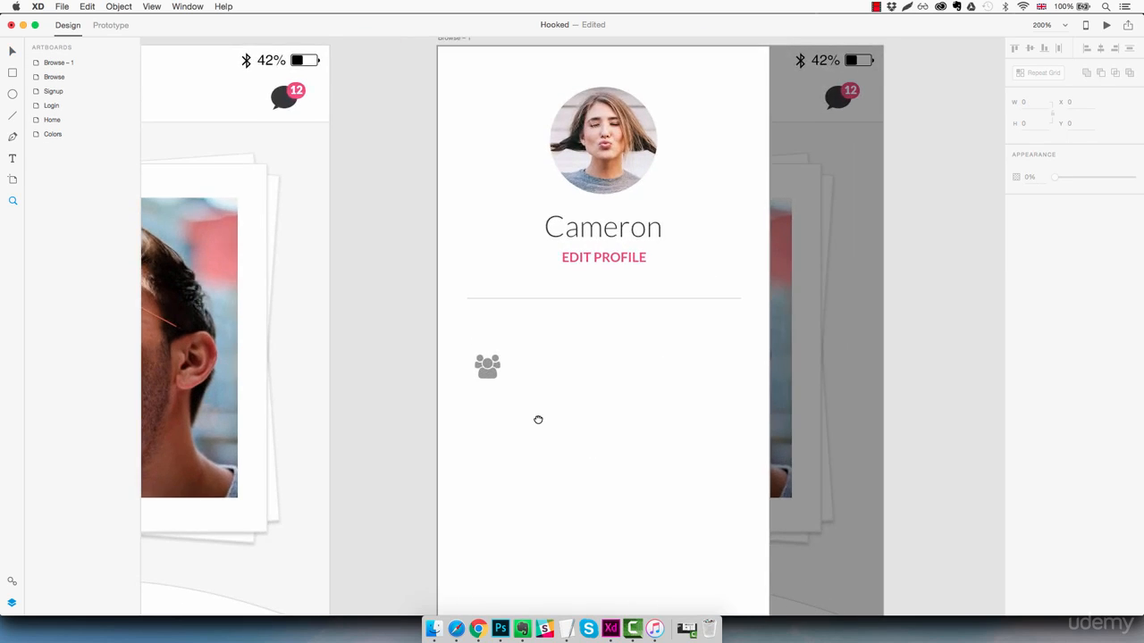
drag(538, 420, 526, 376)
click(473, 330)
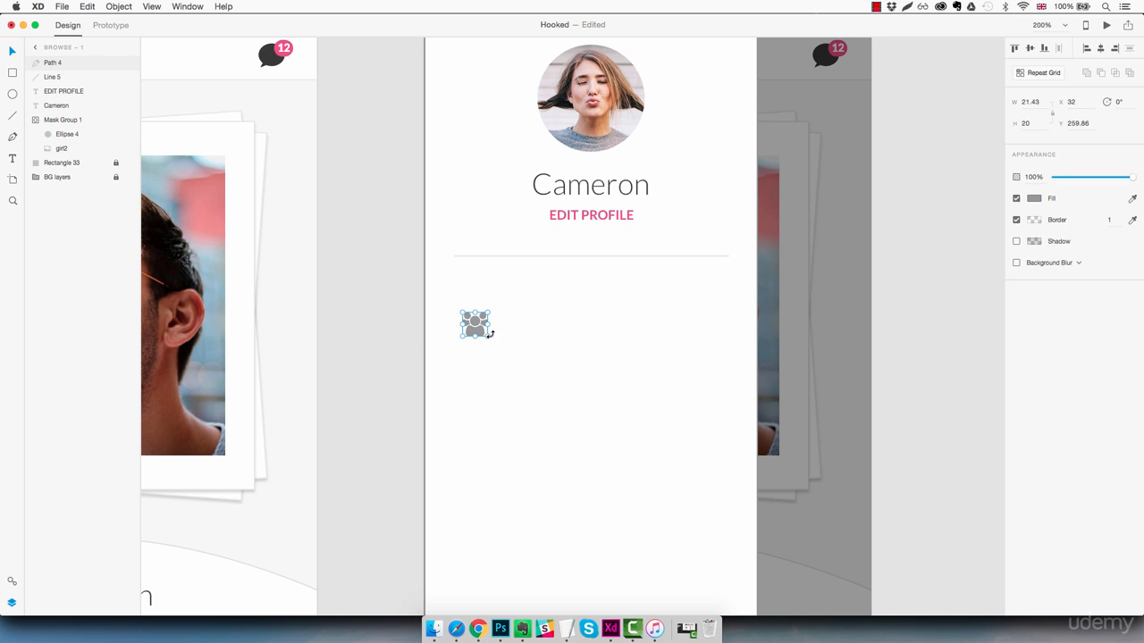
drag(488, 335, 472, 271)
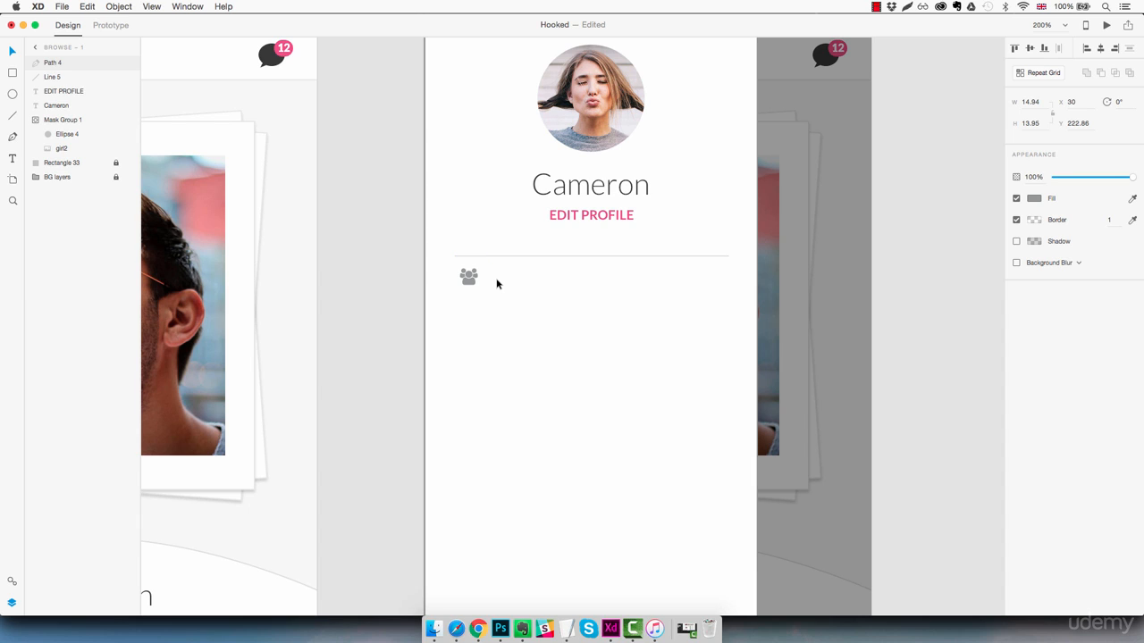
- Check the icon's 30-unit offset from the panel's left edge and lower it to X 30, Y 242.86
key(shift+Left)
key(shift+Left)
key(shift+Left)
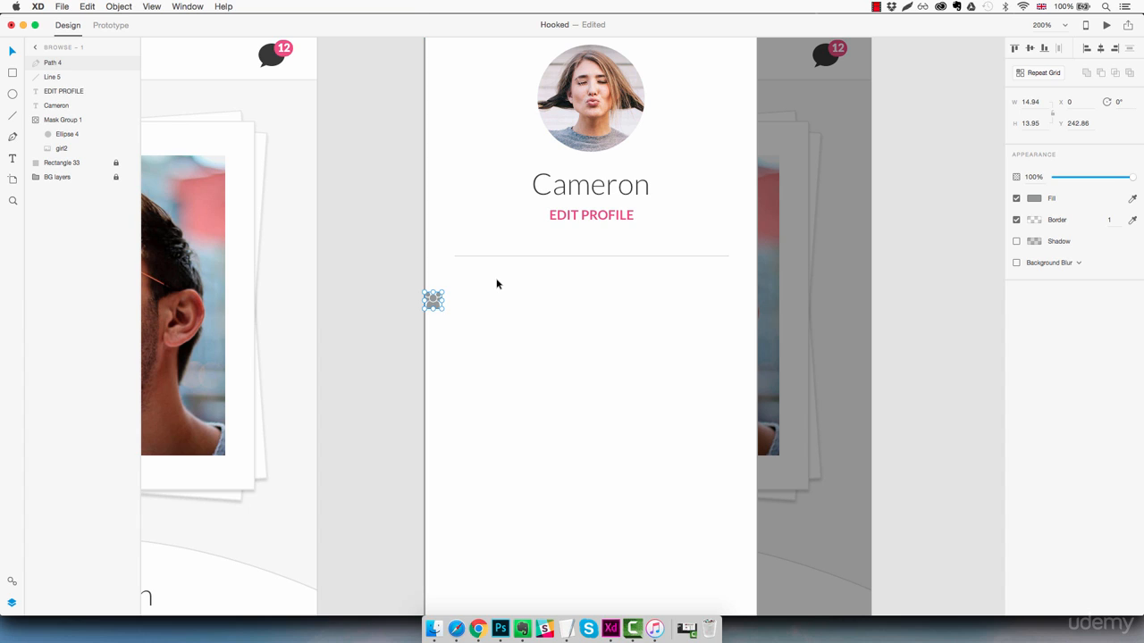
key(shift+Right)
key(shift+Right)
key(shift+Right)
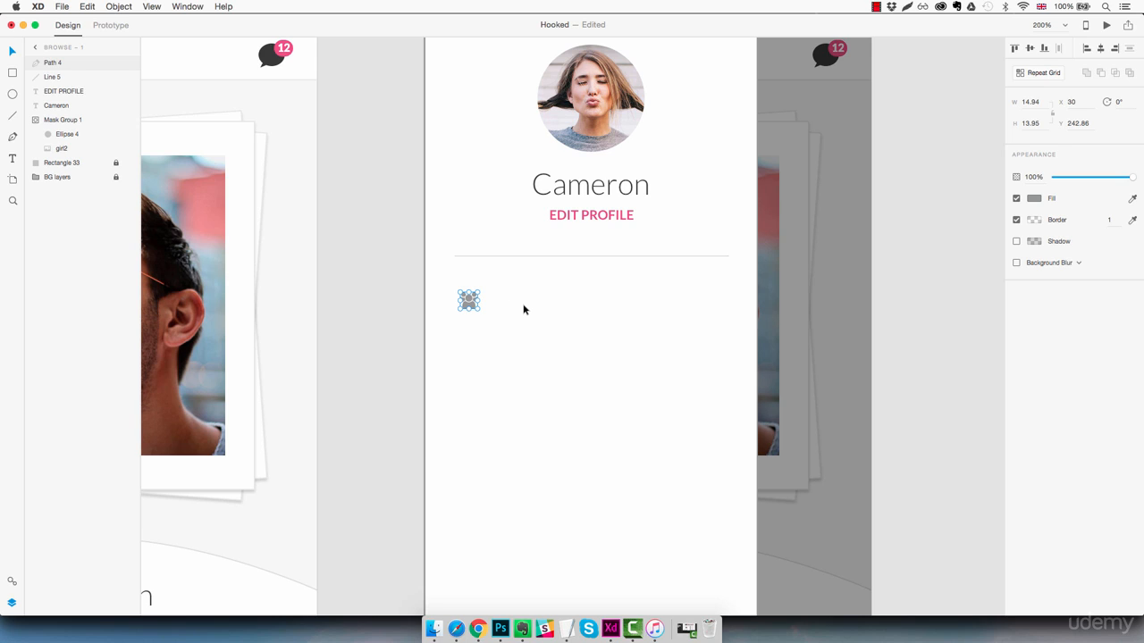
- Move the profile name text below the divider, beside the group icon, and set its font size to 20
click(597, 191)
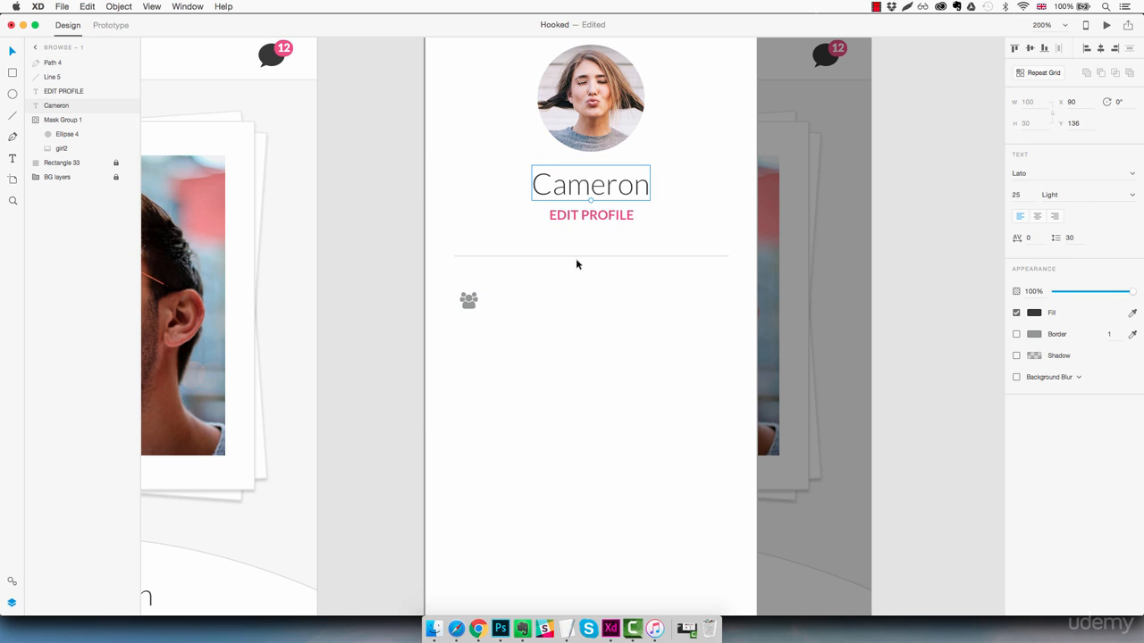
drag(592, 191, 563, 307)
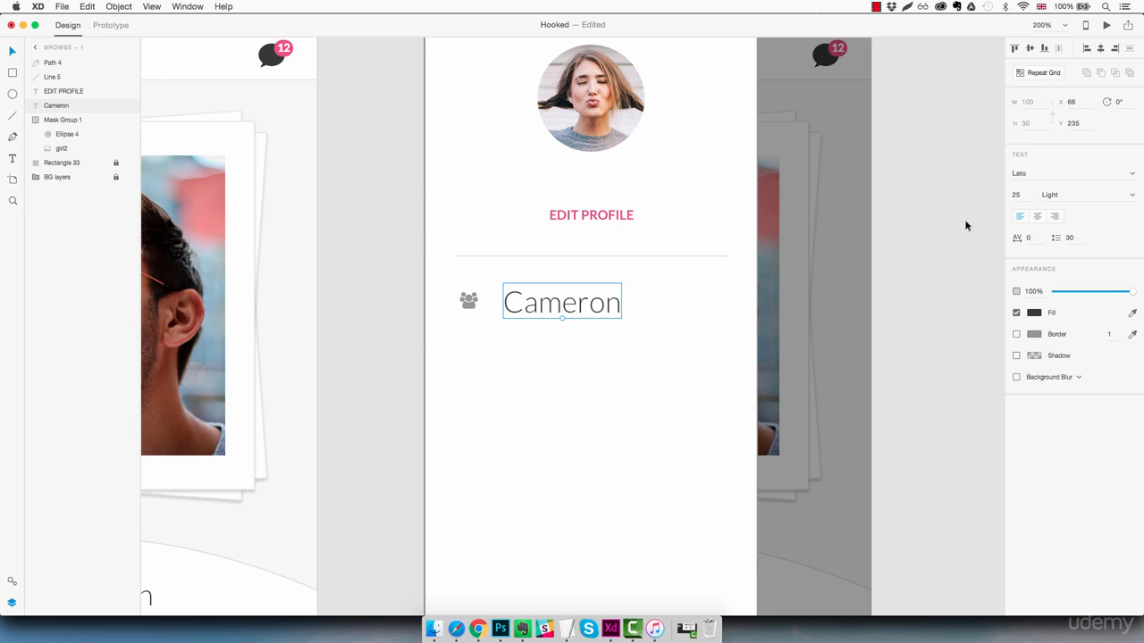
click(1024, 195)
key(Down)
key(Down)
key(Down)
key(Down)
key(Down)
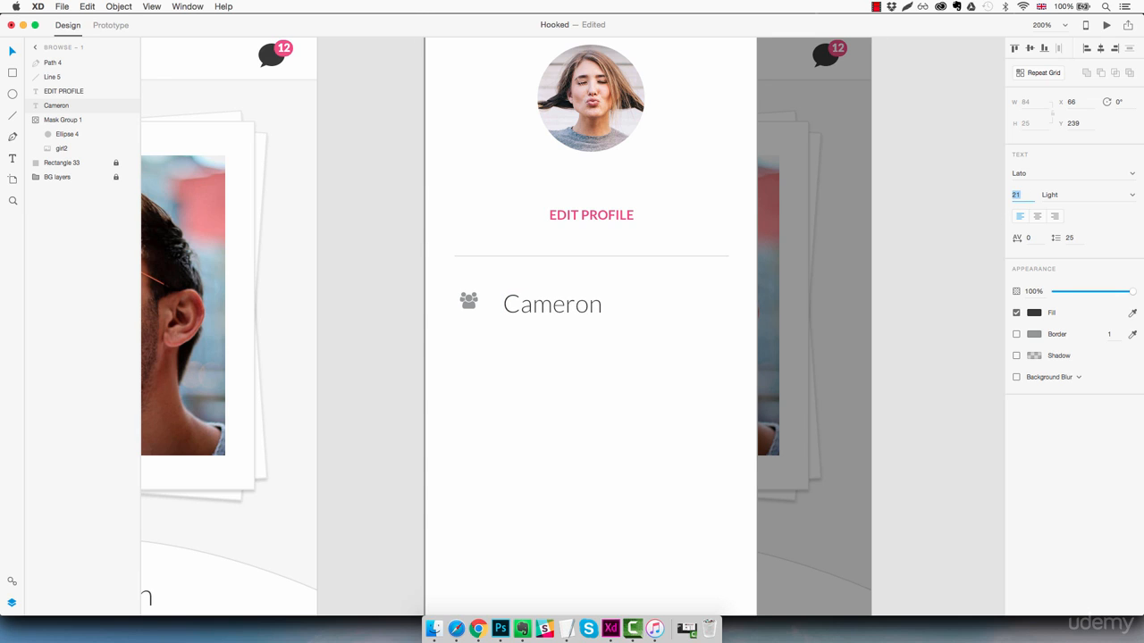
- Place the moved text at X 55, Y 236 and change its wording to Browse
drag(589, 304, 564, 300)
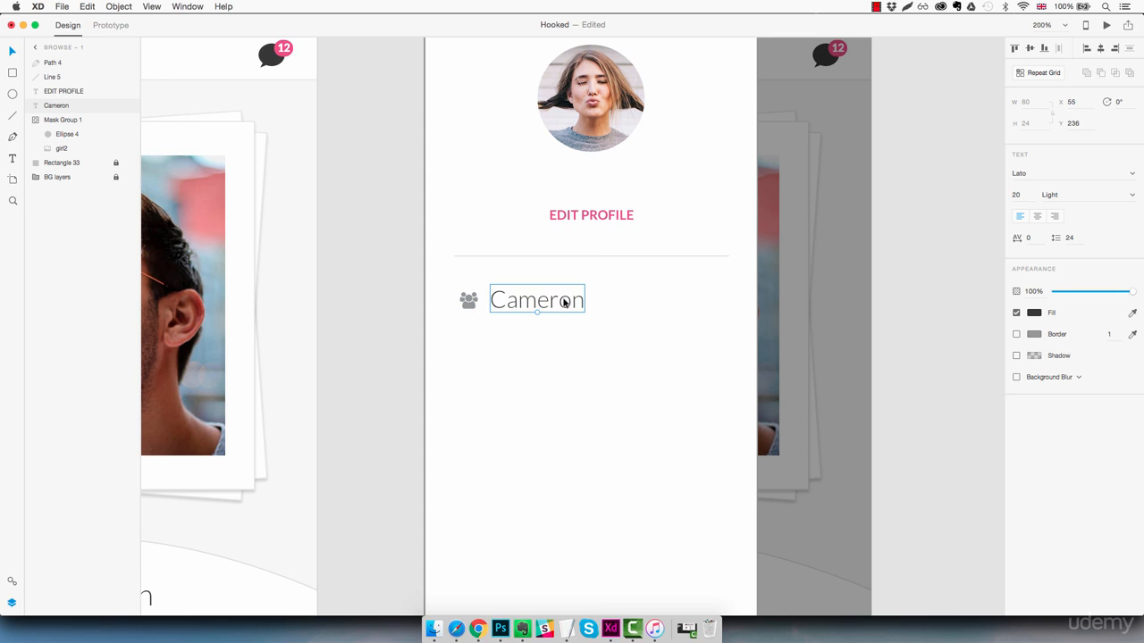
double_click(564, 300)
text(Browse)
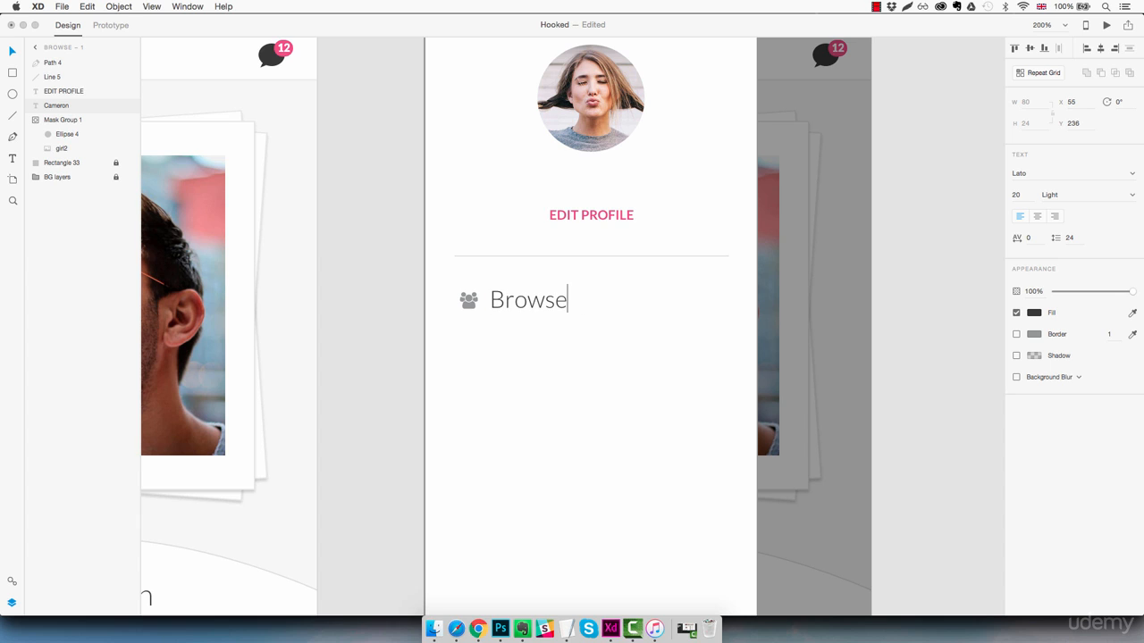
key(Escape)
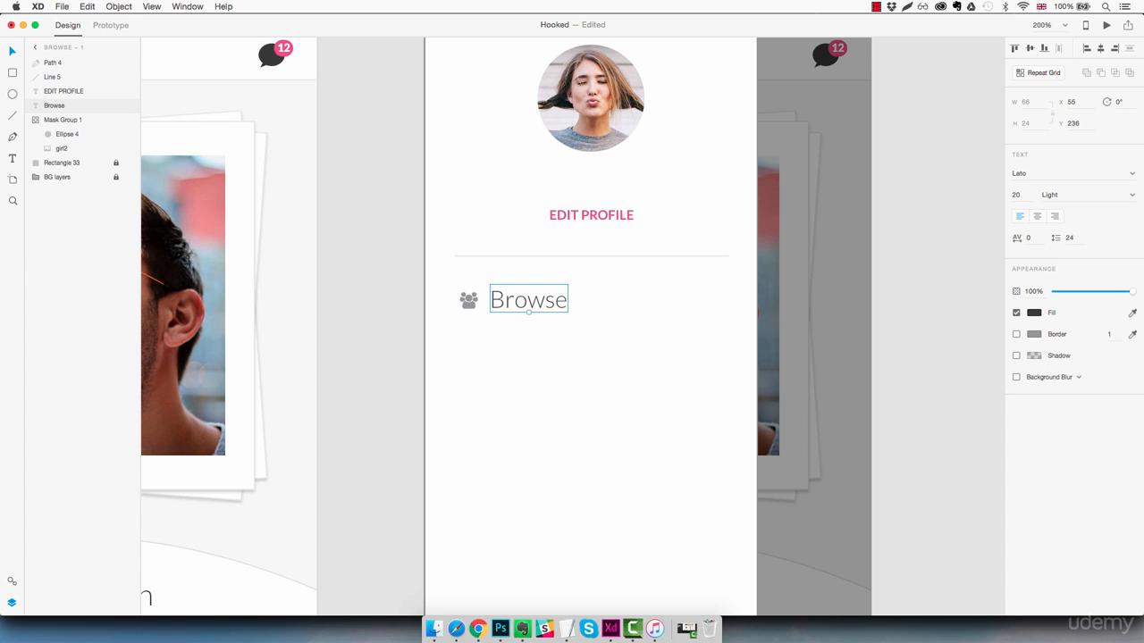
- Reposition the Browse label beside the icon at X 73, Y 237 and deselect it
key(shift+Left)
key(Left)
key(Left)
key(Down)
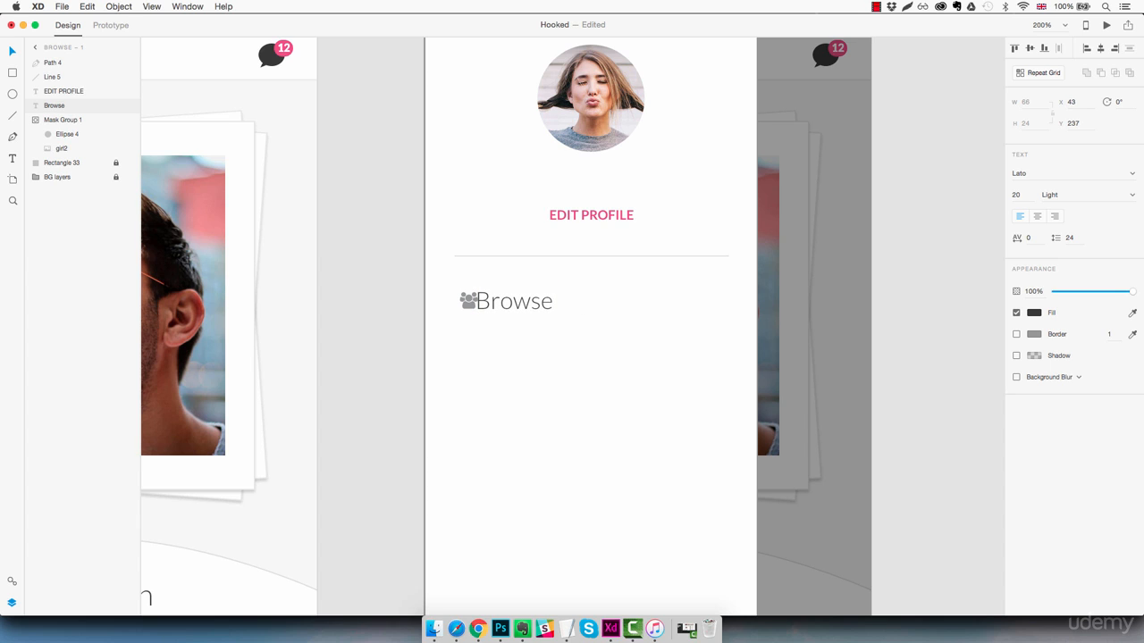
key(shift+Right)
key(shift+Right)
key(shift+Right)
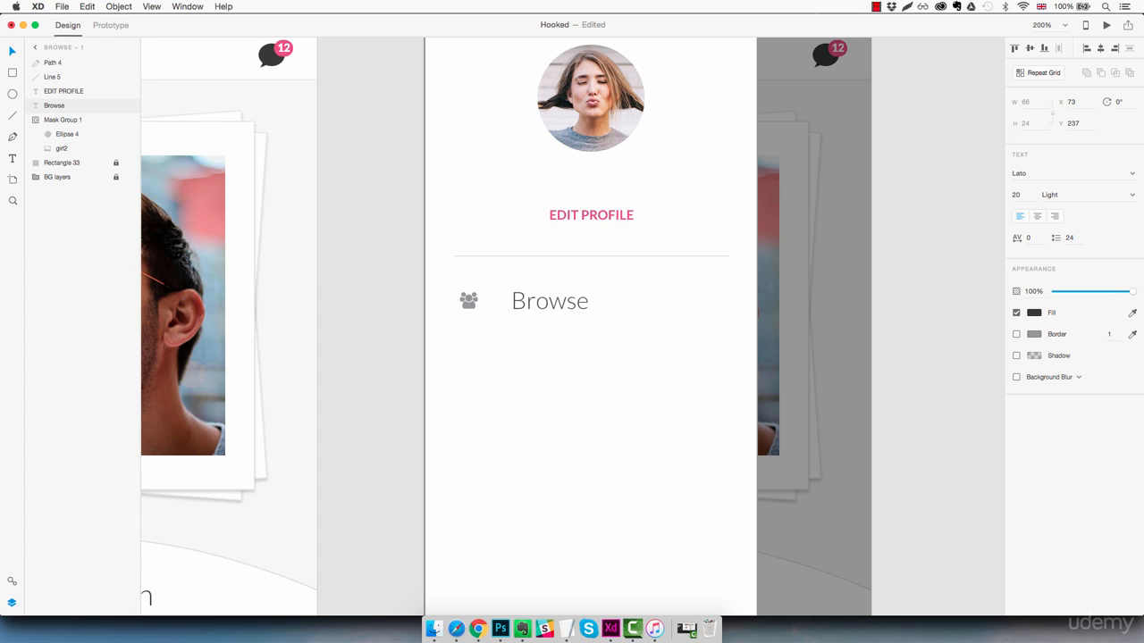
click(635, 382)
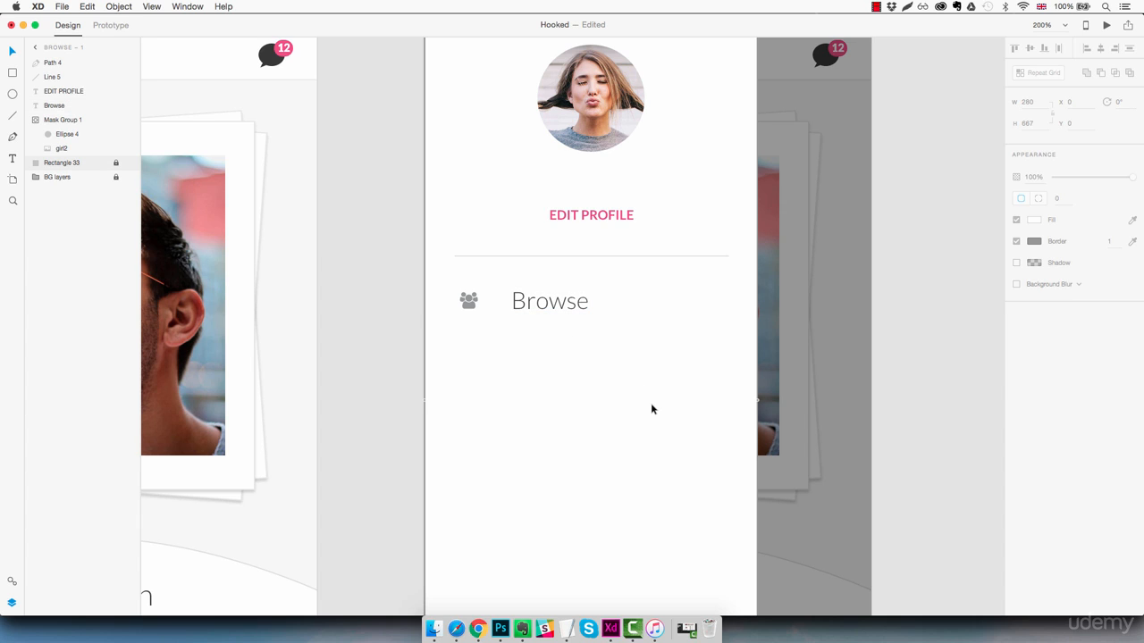
- Group the Browse label with its icon and name the group Menu item
drag(611, 286, 459, 323)
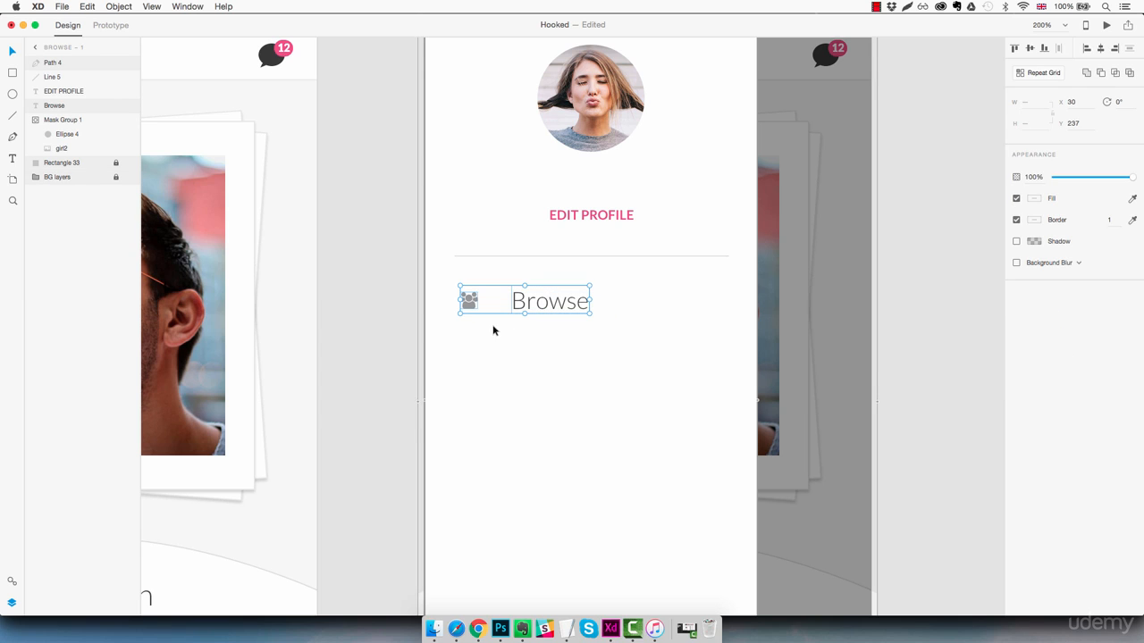
key(Escape)
click(555, 305)
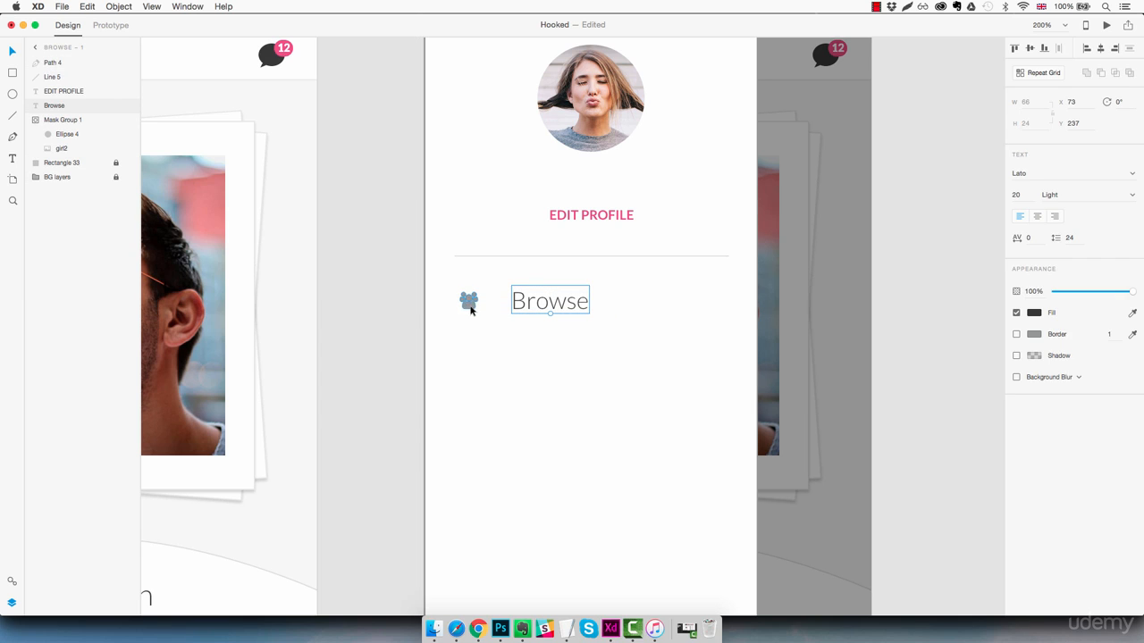
shift+click(470, 302)
key(super+g)
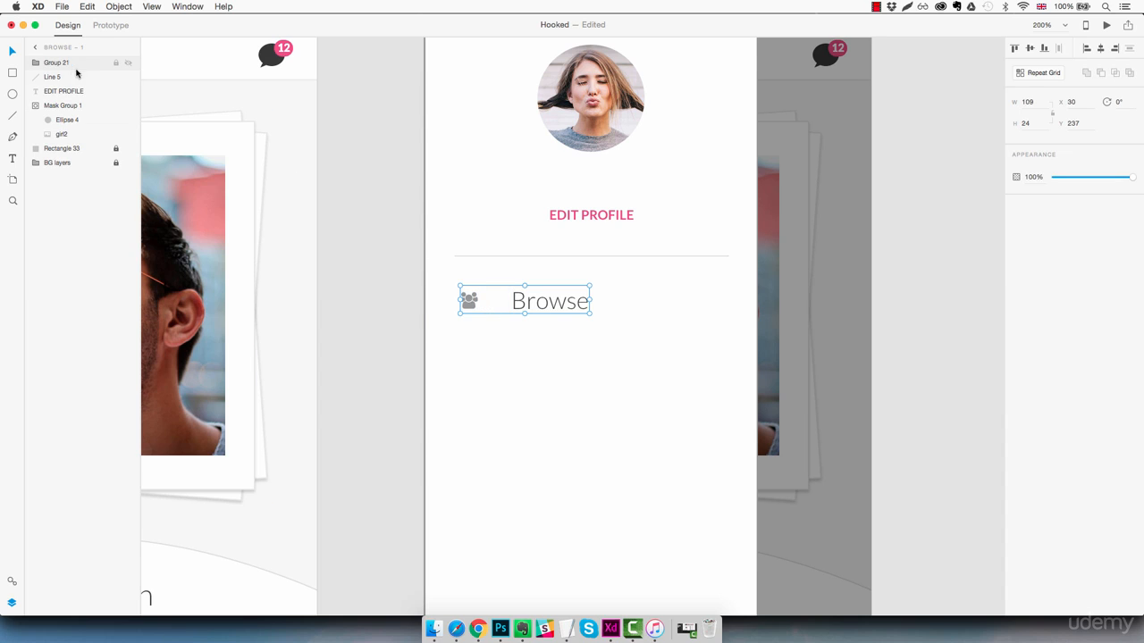
double_click(51, 64)
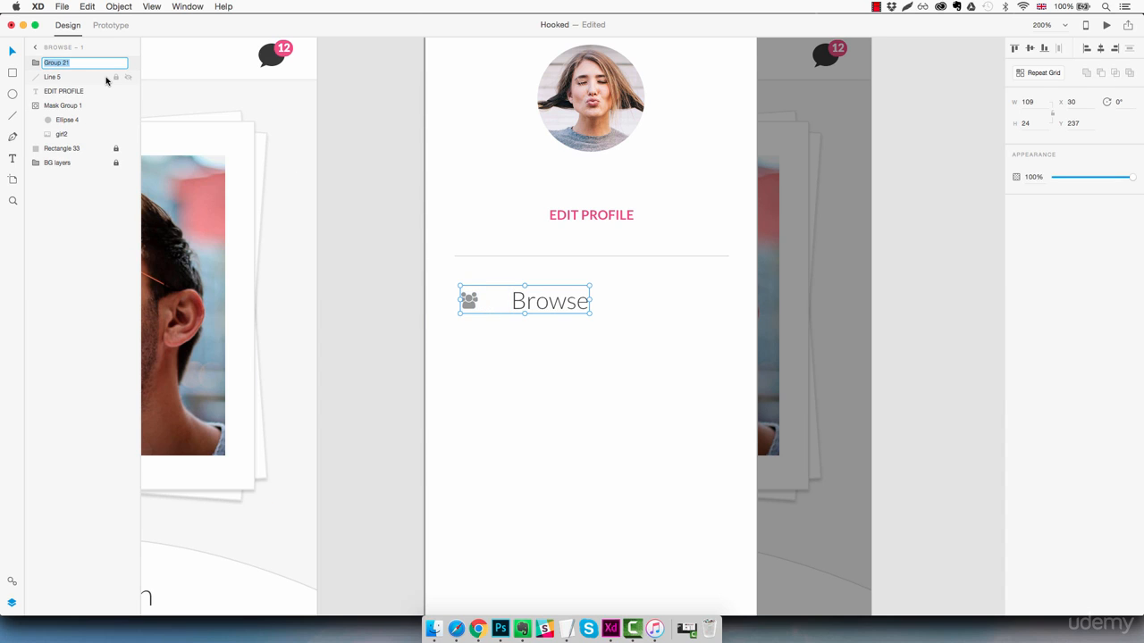
text(Menu item)
key(Return)
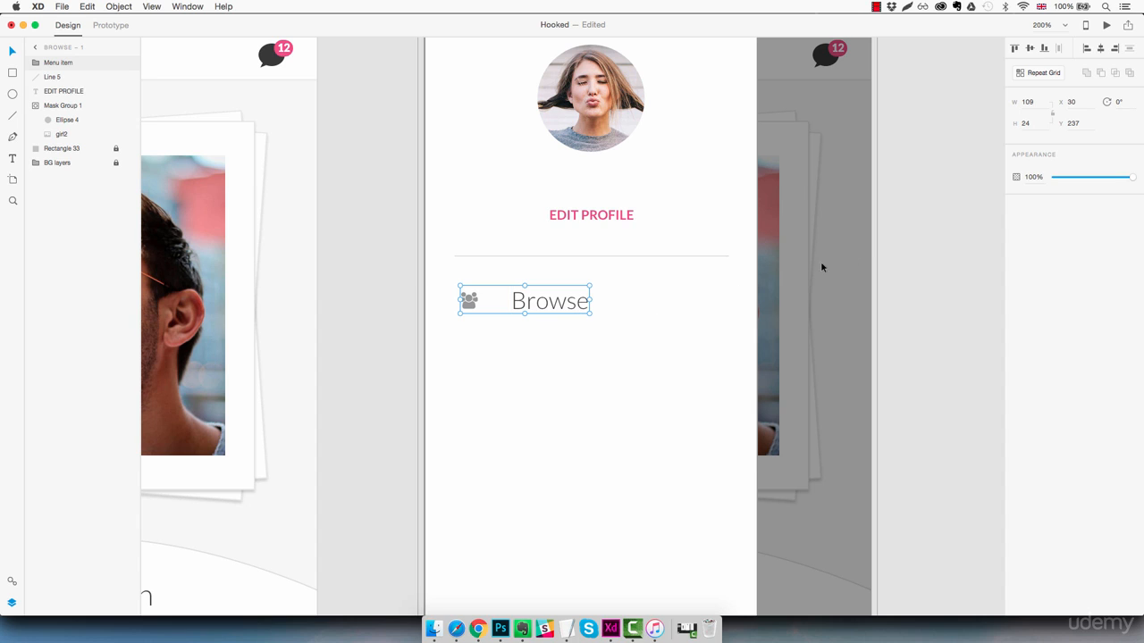
- Turn the menu item into a repeat grid of five stacked rows and widen the row spacing until the grid is about 260 high
click(1043, 74)
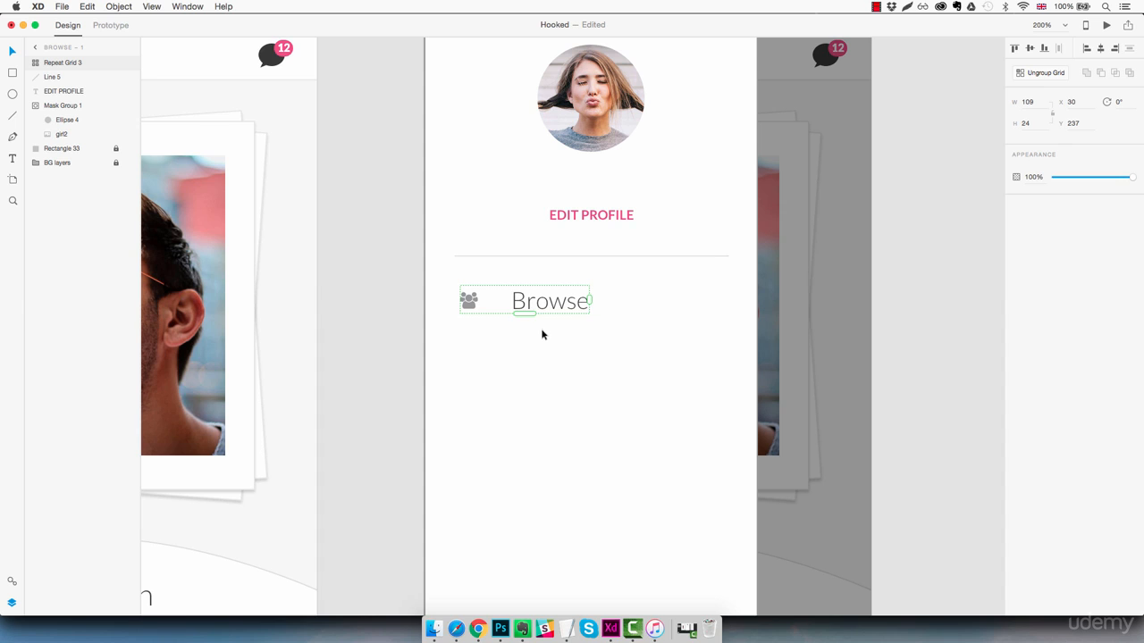
drag(524, 313, 531, 528)
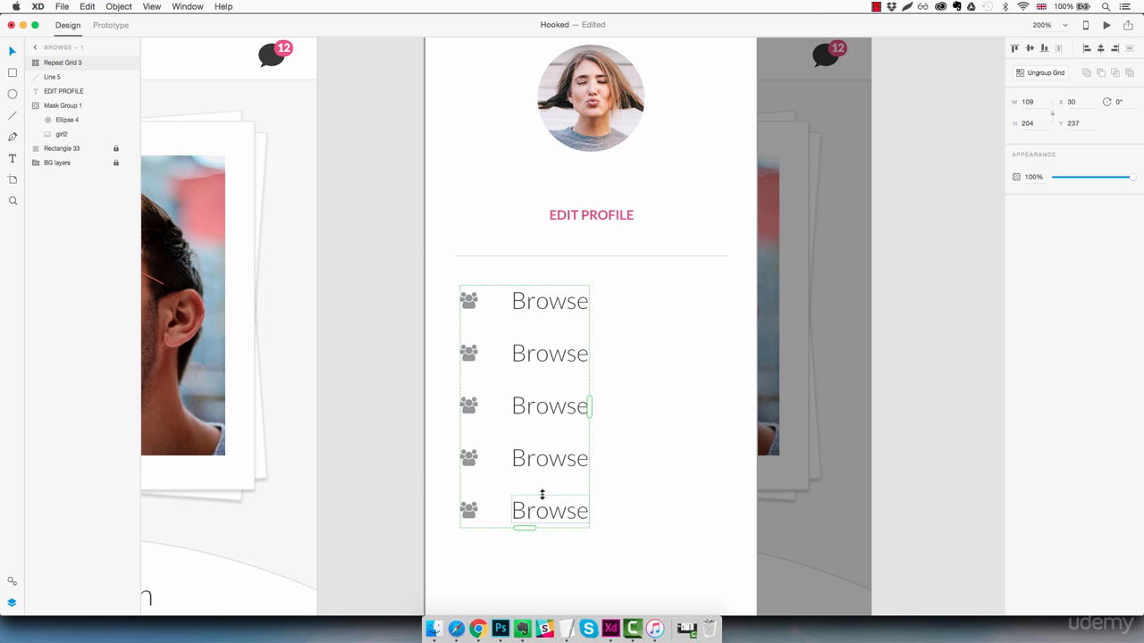
drag(537, 492, 540, 555)
click(670, 485)
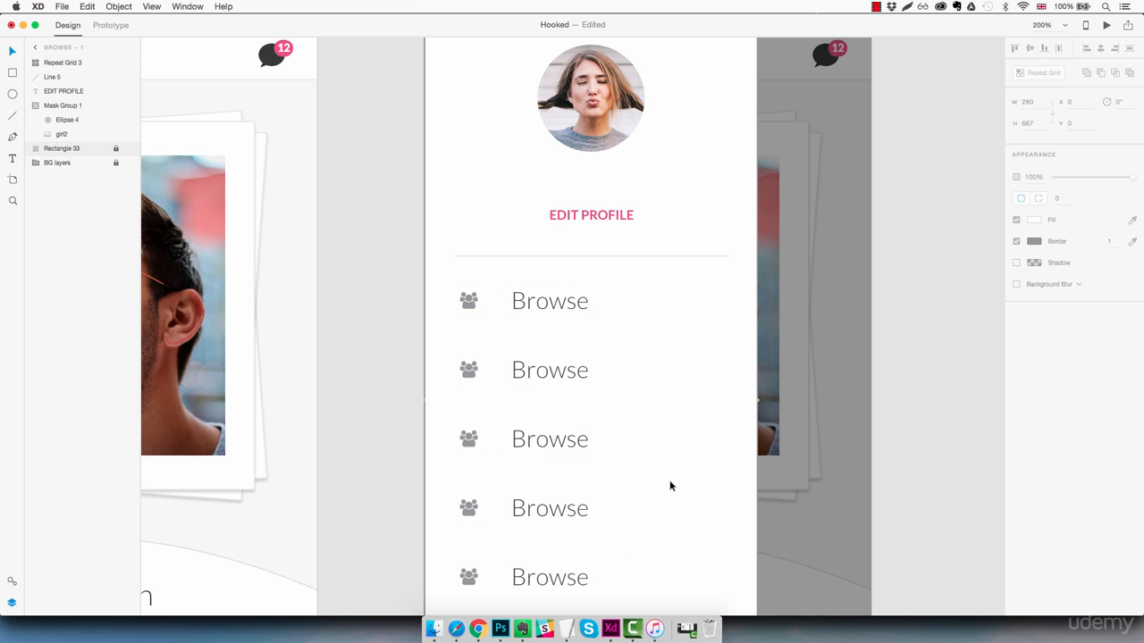
- Change the label in the second row of the repeat grid to Messages
drag(671, 486, 664, 379)
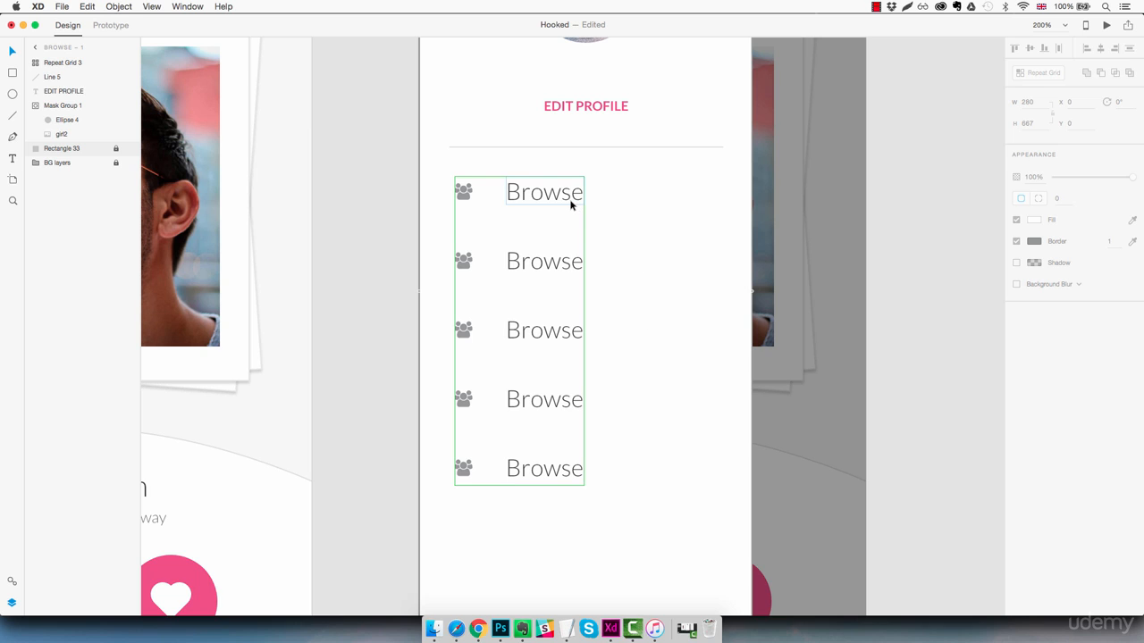
double_click(555, 265)
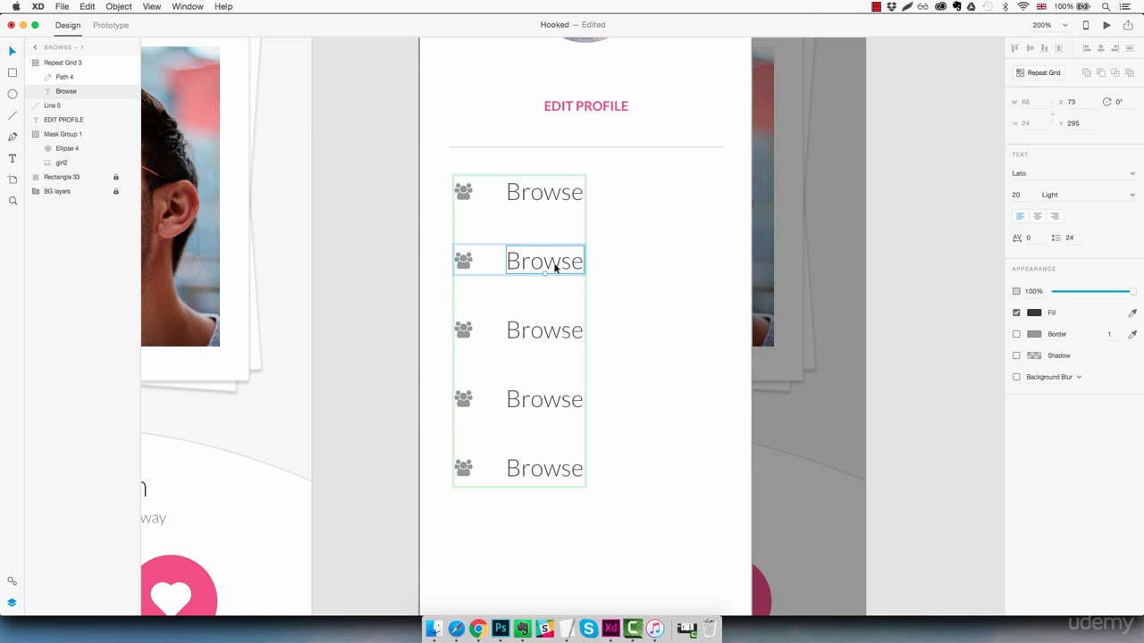
double_click(555, 265)
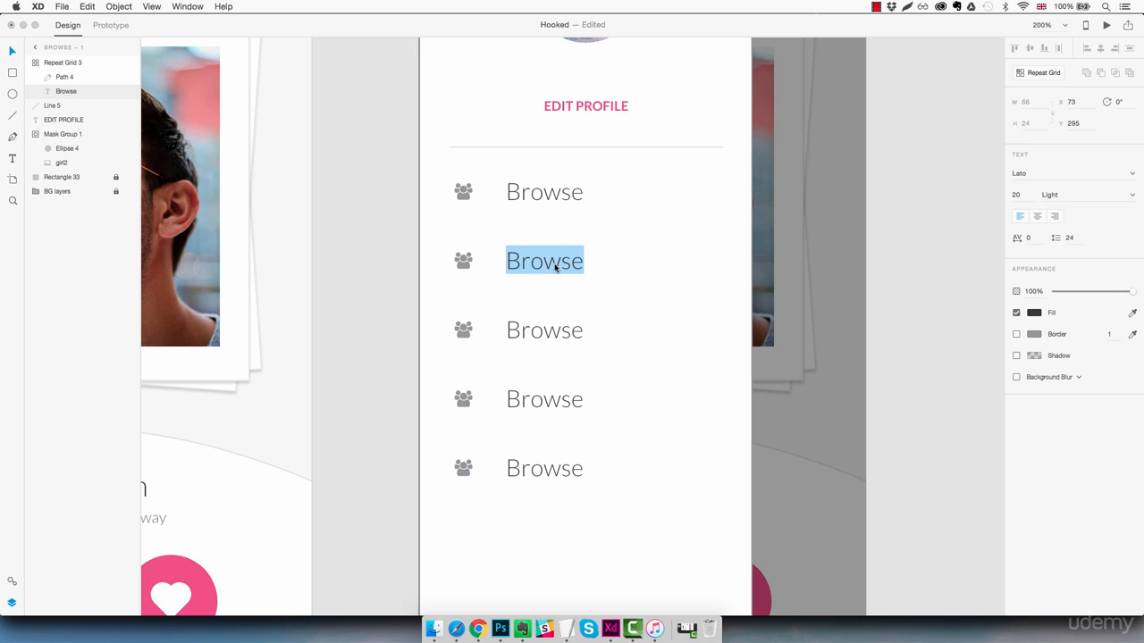
text(Messahr)
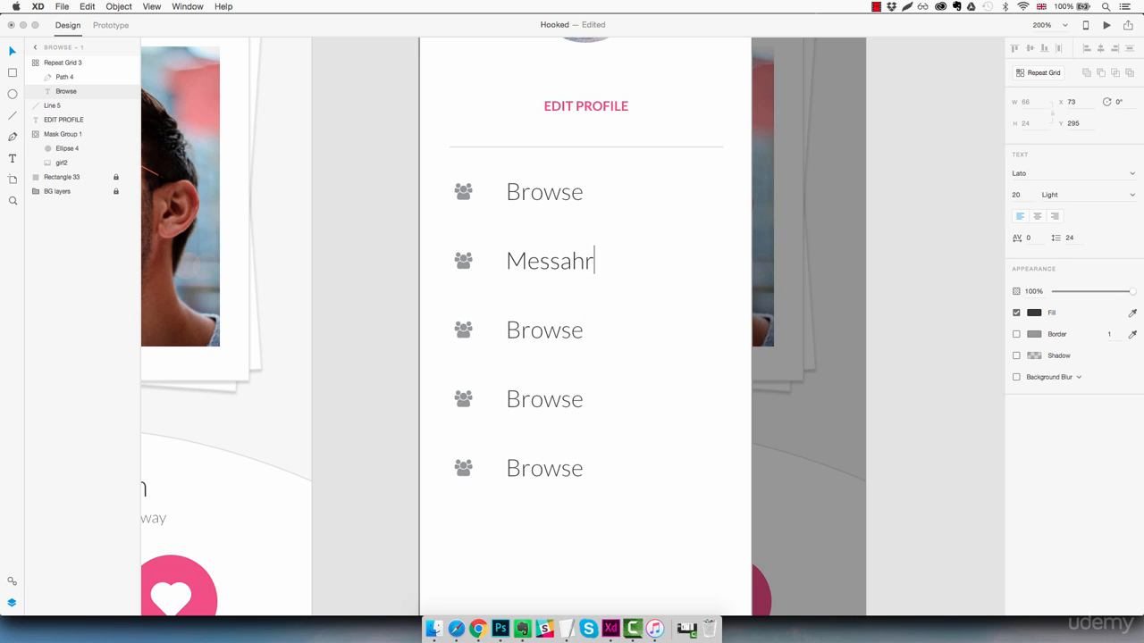
key(BackSpace)
key(BackSpace)
text(ges)
key(Escape)
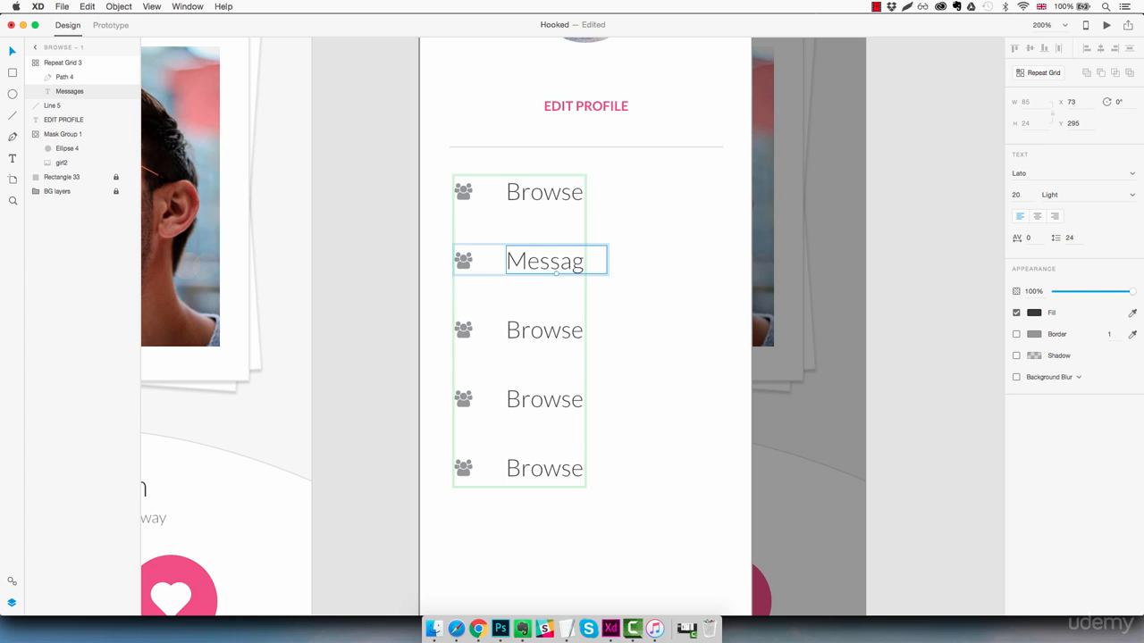
- Change the label in the third row of the repeat grid to My Matches
click(536, 342)
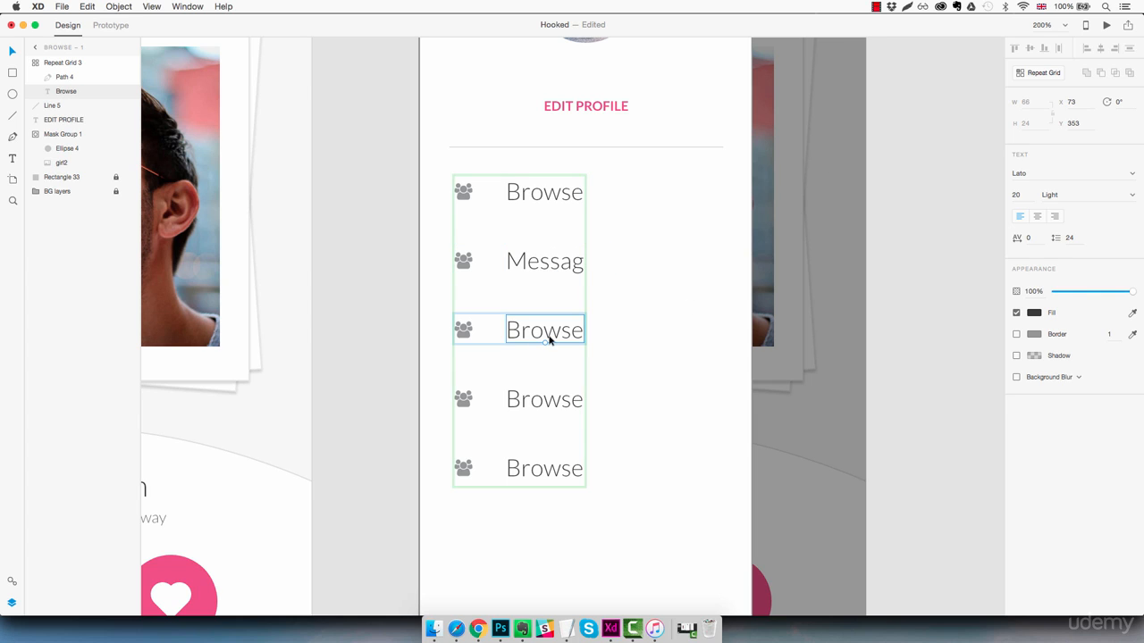
double_click(548, 337)
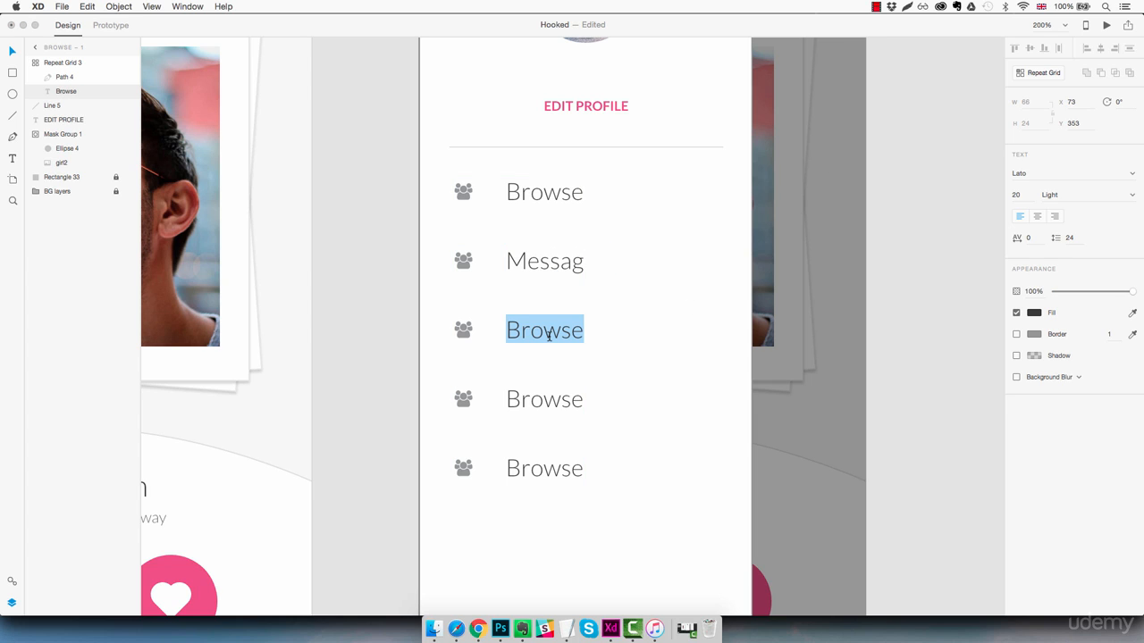
text(My Matches)
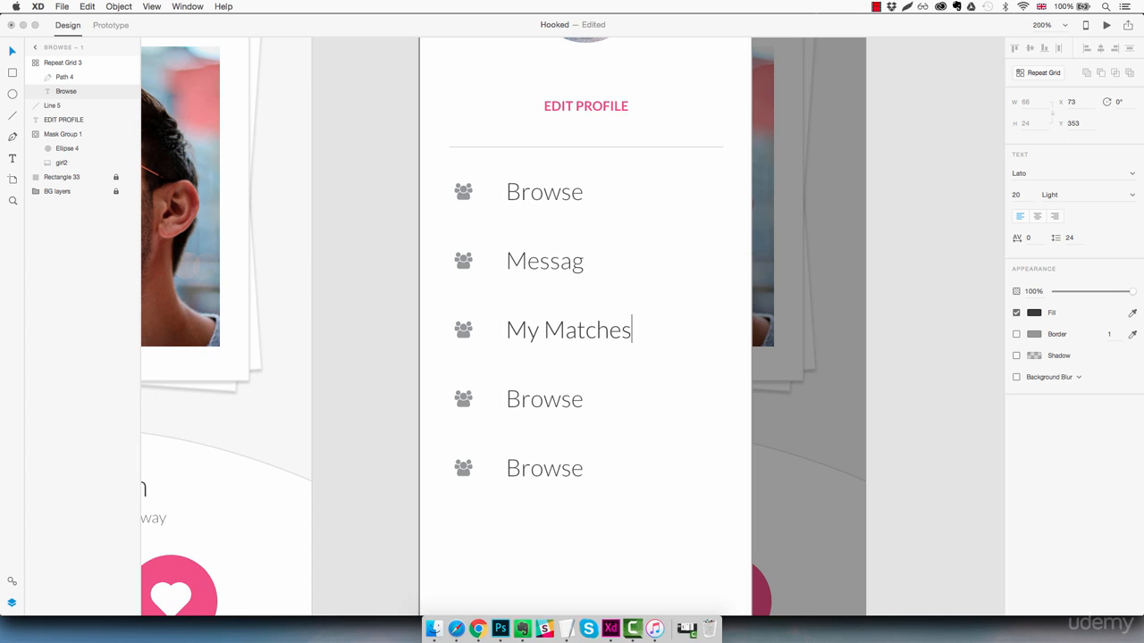
key(Escape)
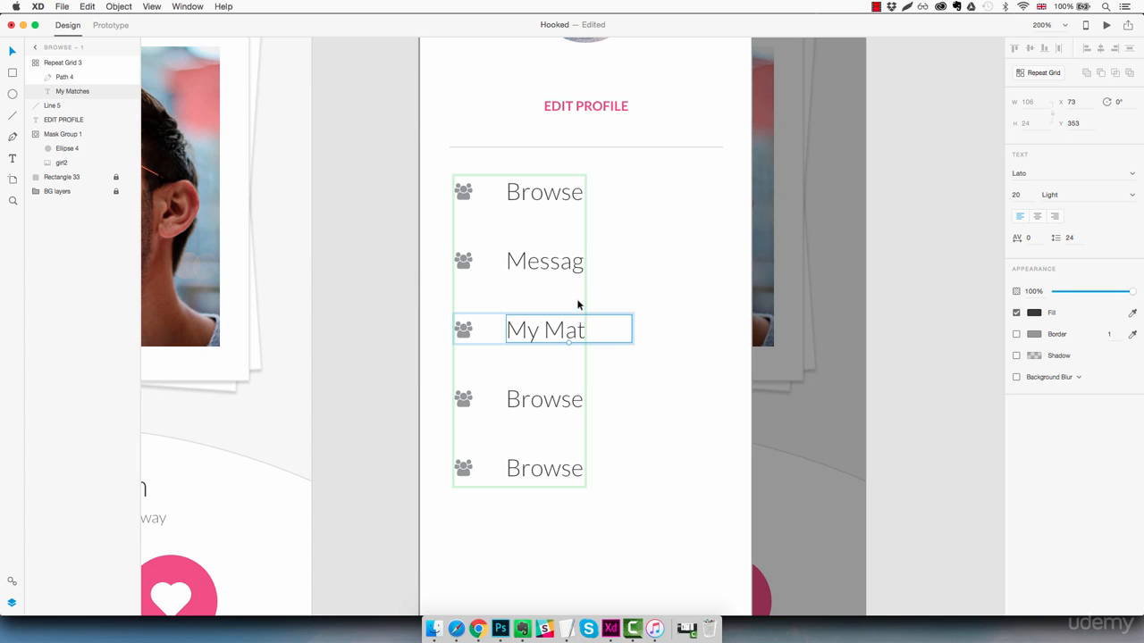
- Change the label in the fourth row of the repeat grid to Favourites
click(563, 399)
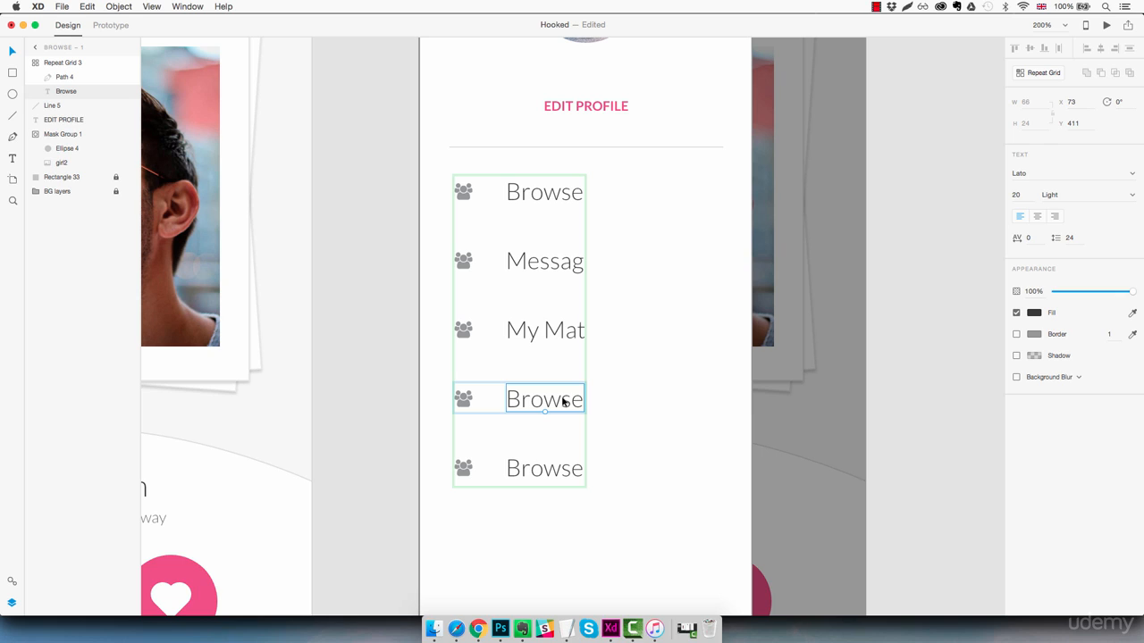
double_click(563, 401)
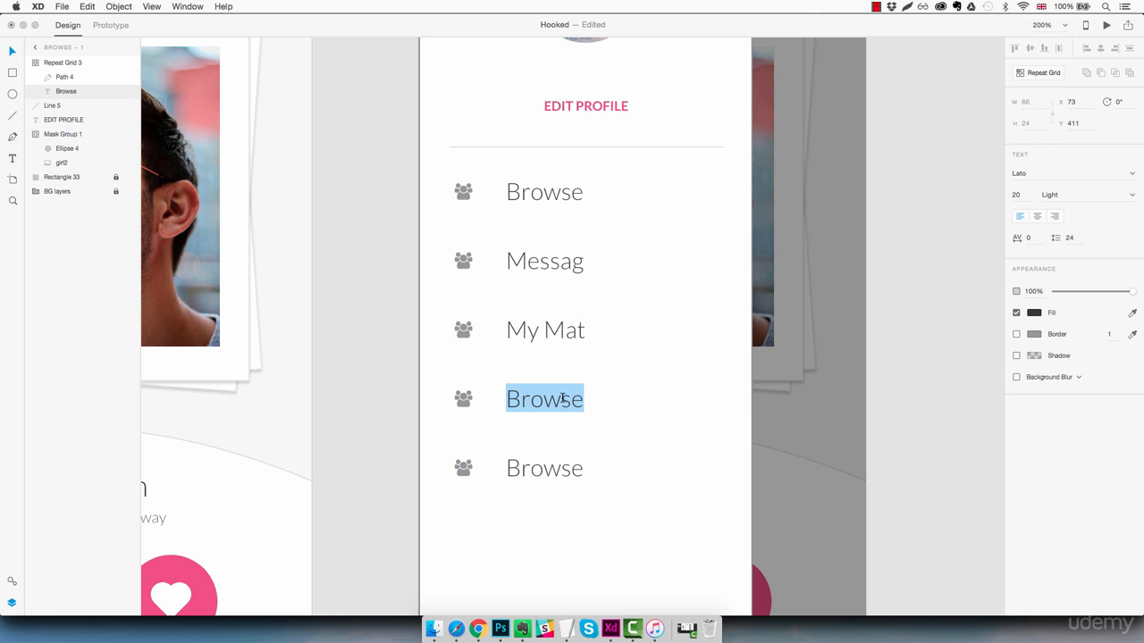
text(Favourites)
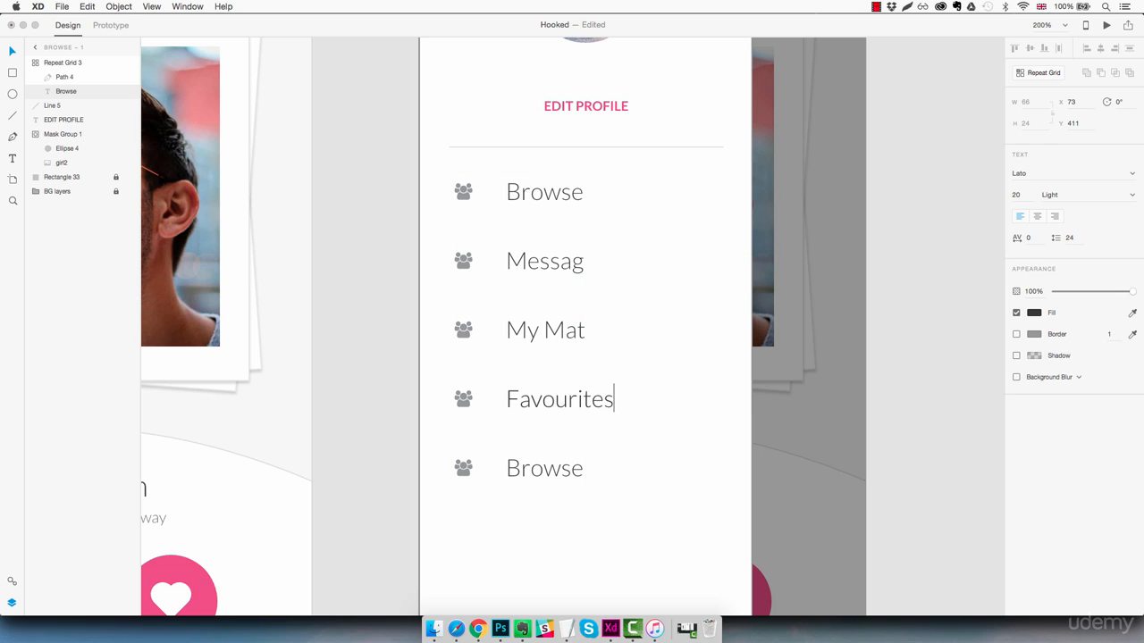
key(Escape)
- Change the label in the fifth row to Settings and leave the grid's contents
click(534, 476)
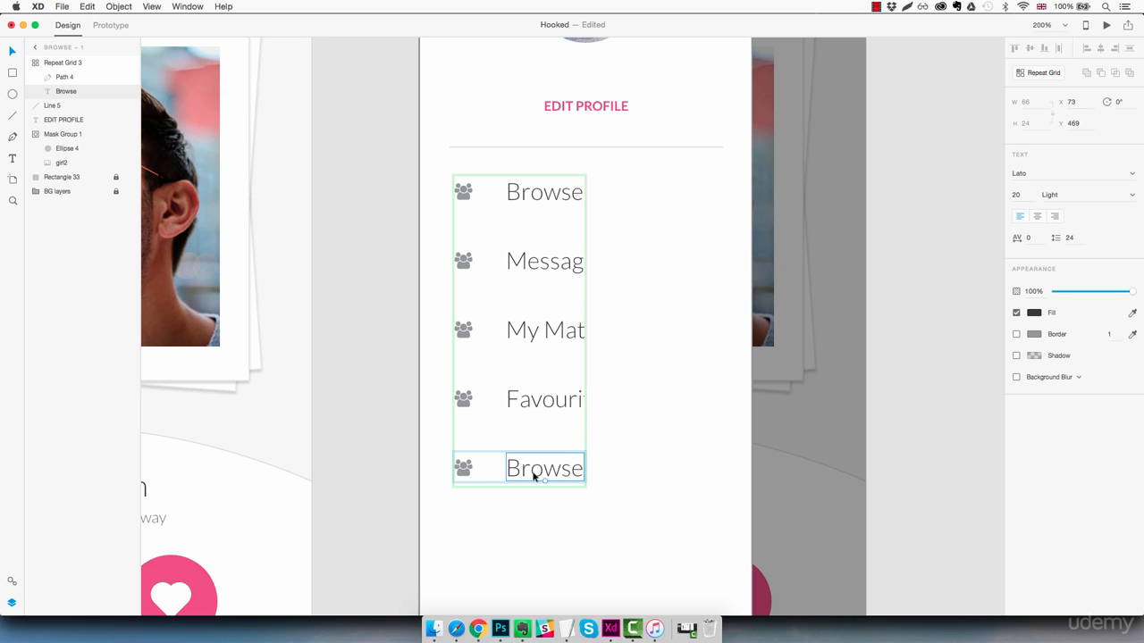
double_click(534, 476)
text(Settings)
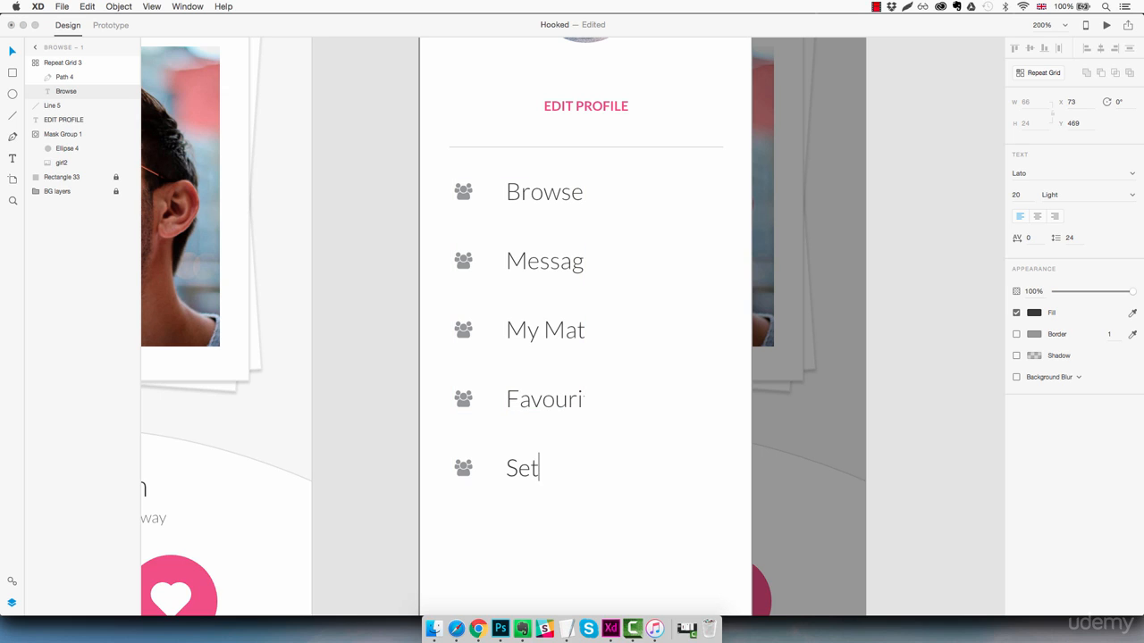
key(Escape)
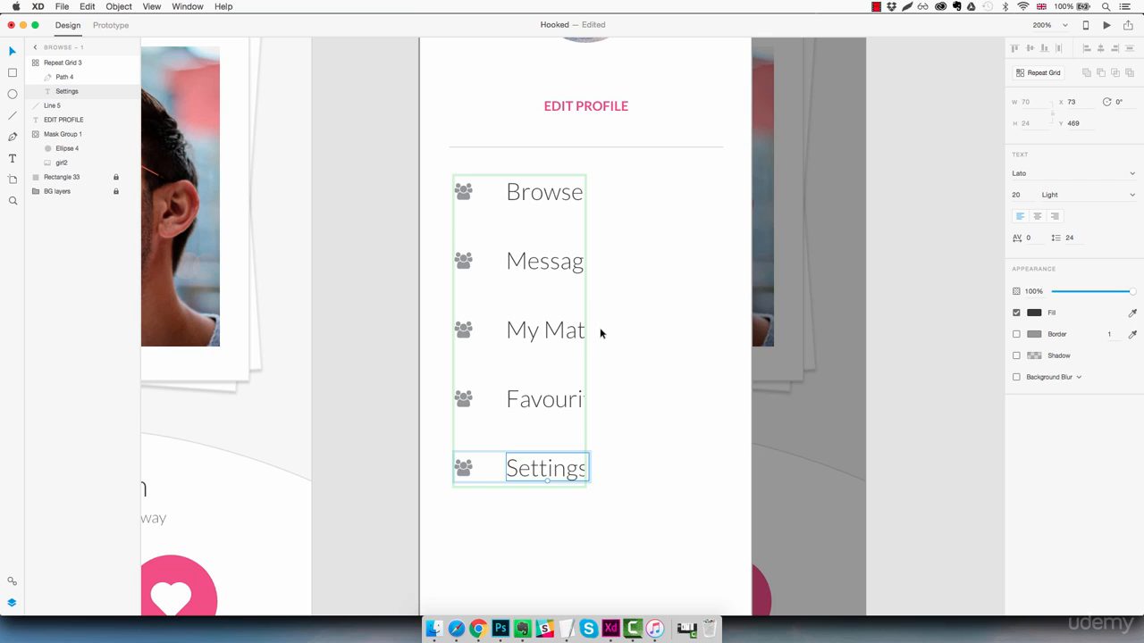
click(531, 518)
- Widen the repeat grid's column gap and fit the grid to a single column about 158 wide that shows every label in full
click(549, 478)
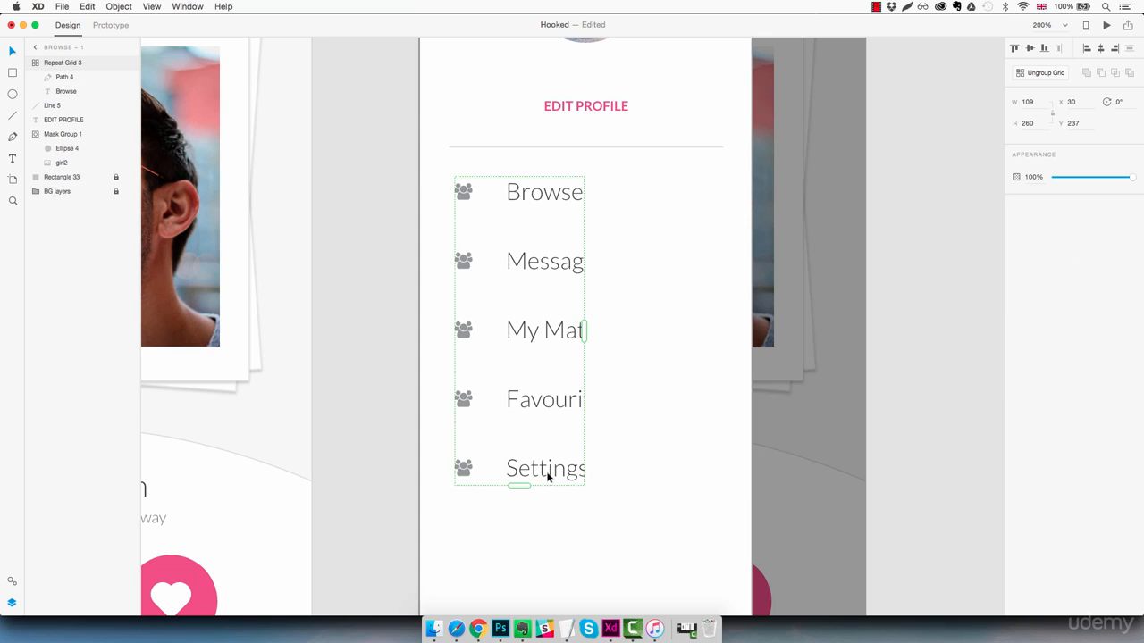
drag(586, 332, 758, 331)
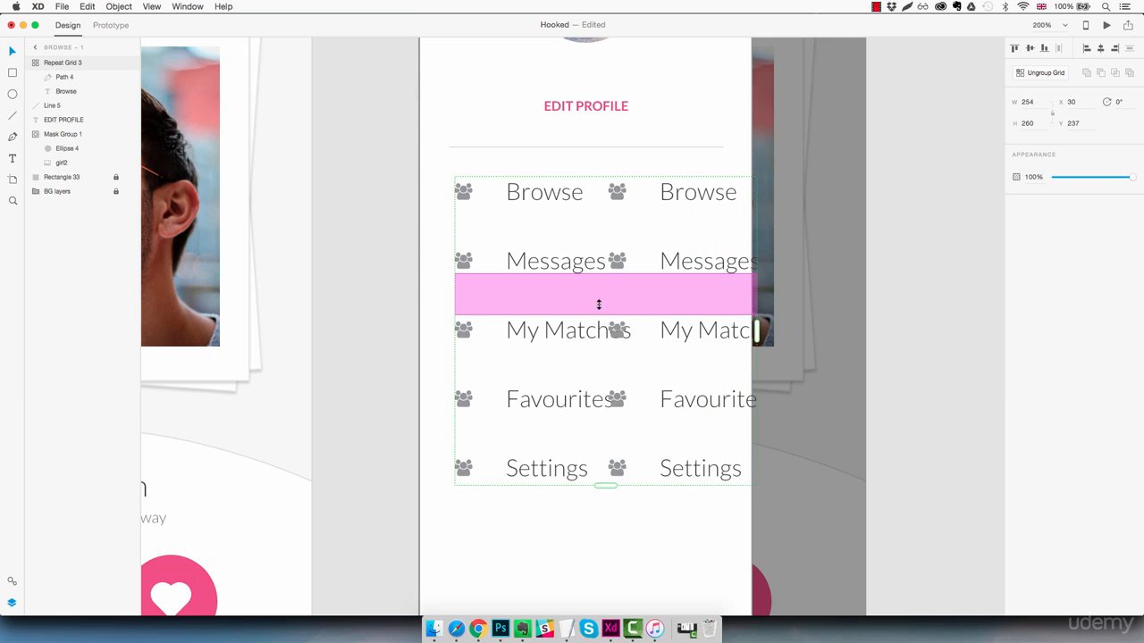
drag(631, 261, 677, 261)
drag(813, 331, 642, 331)
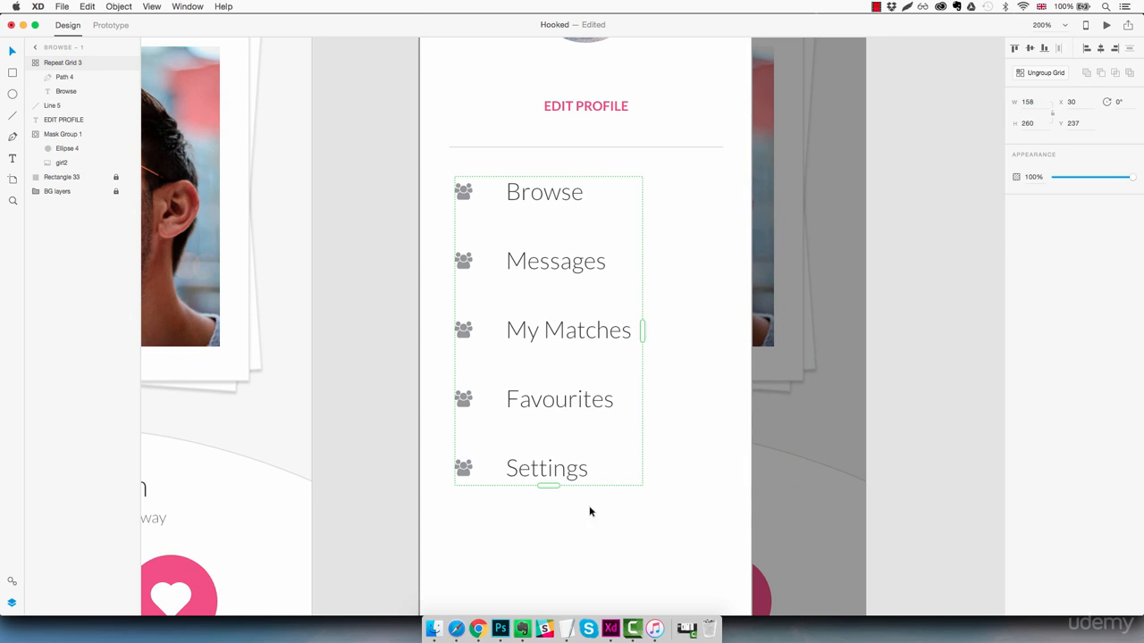
- Ungroup the sidebar's repeat grid into separate menu item groups
click(586, 525)
key(super+1)
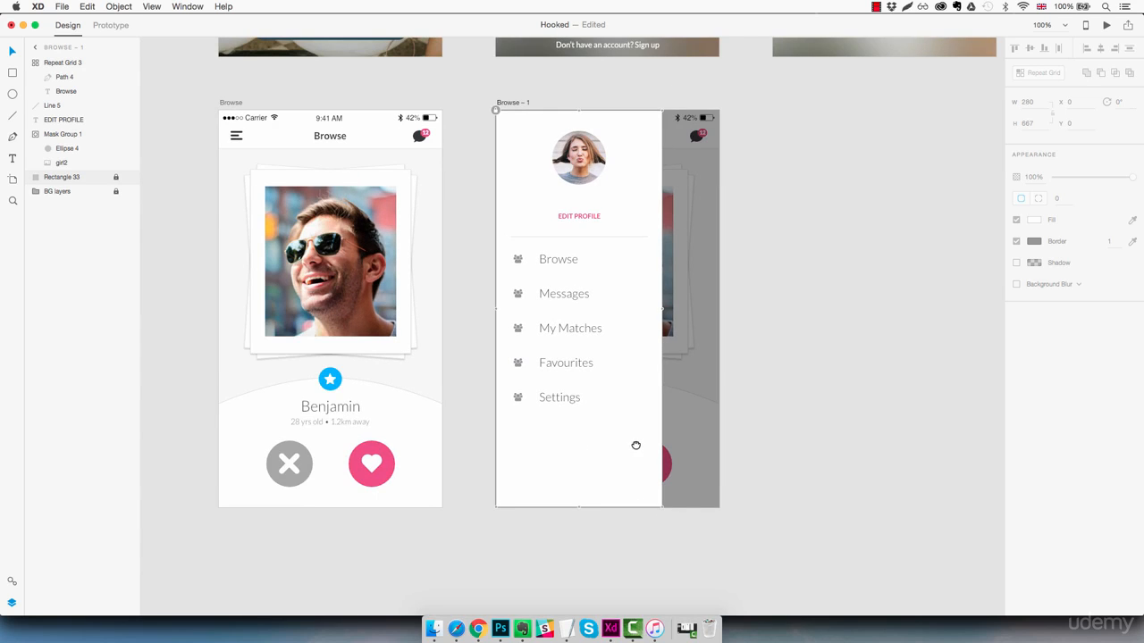
scroll(630, 446, right, 2)
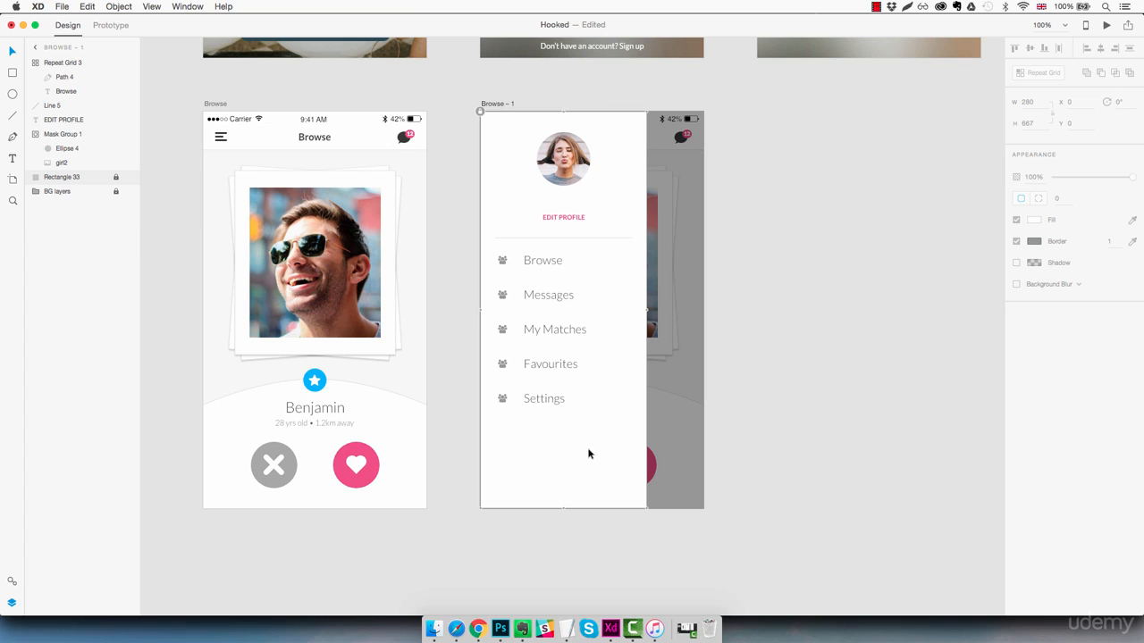
click(559, 402)
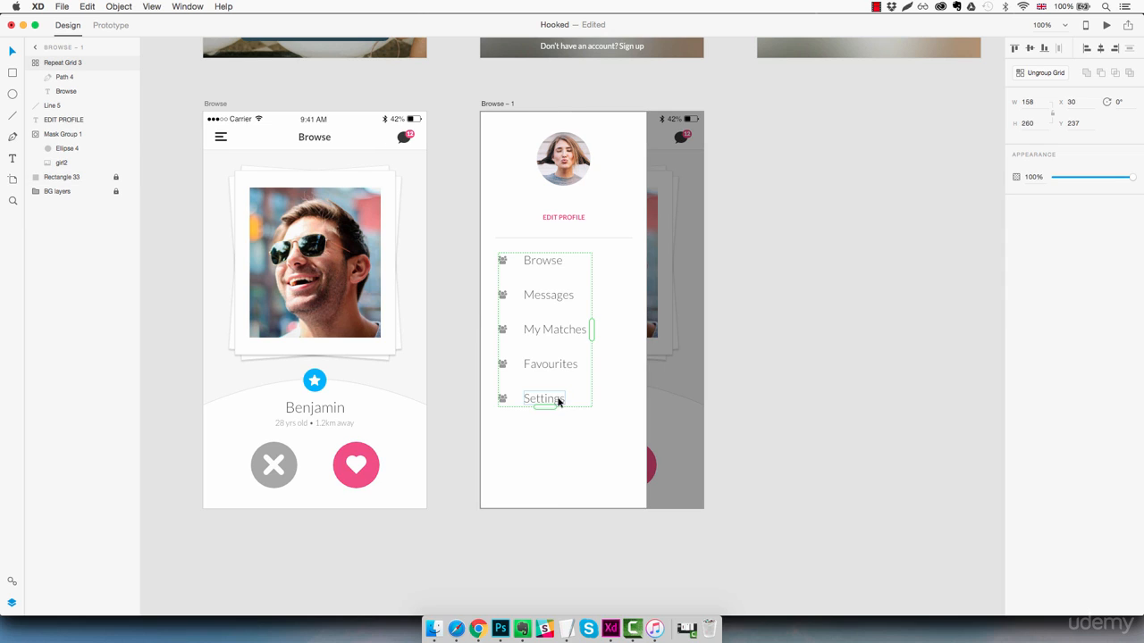
click(1047, 74)
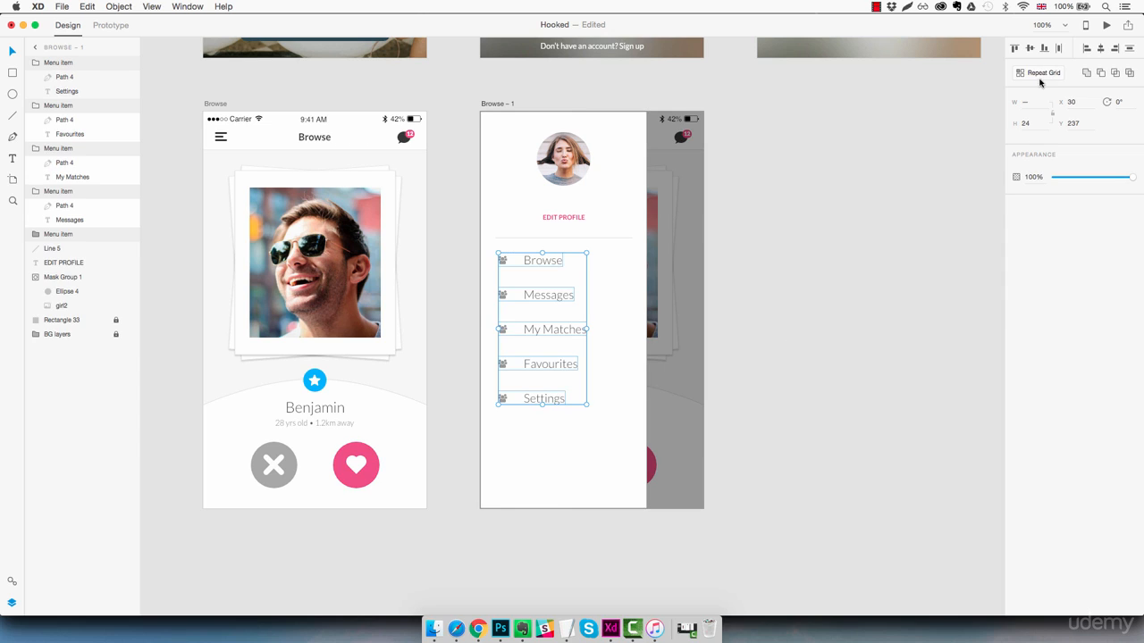
click(551, 433)
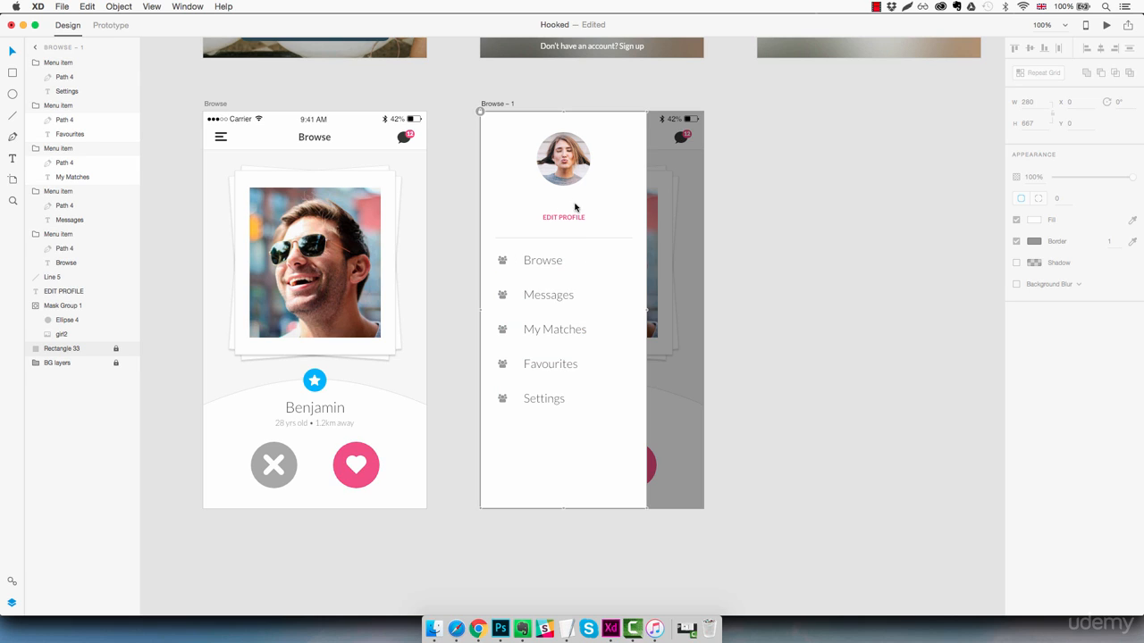
- Duplicate the Browse menu label and place the copy between the profile photo and the EDIT PROFILE link
click(551, 262)
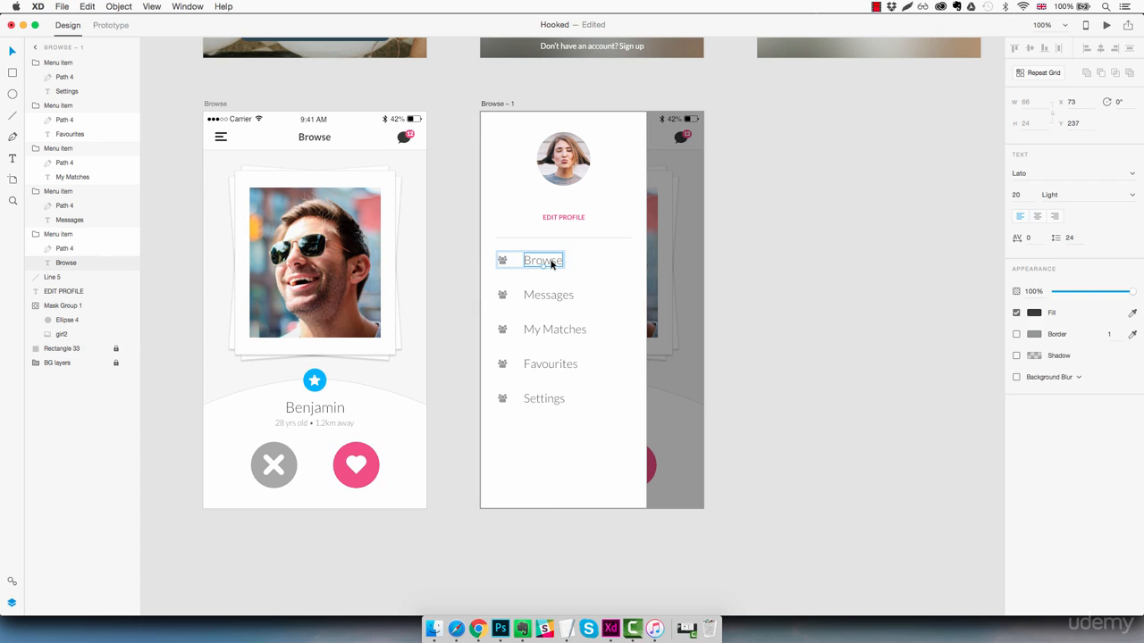
click(550, 206)
key(super+v)
drag(551, 259, 570, 205)
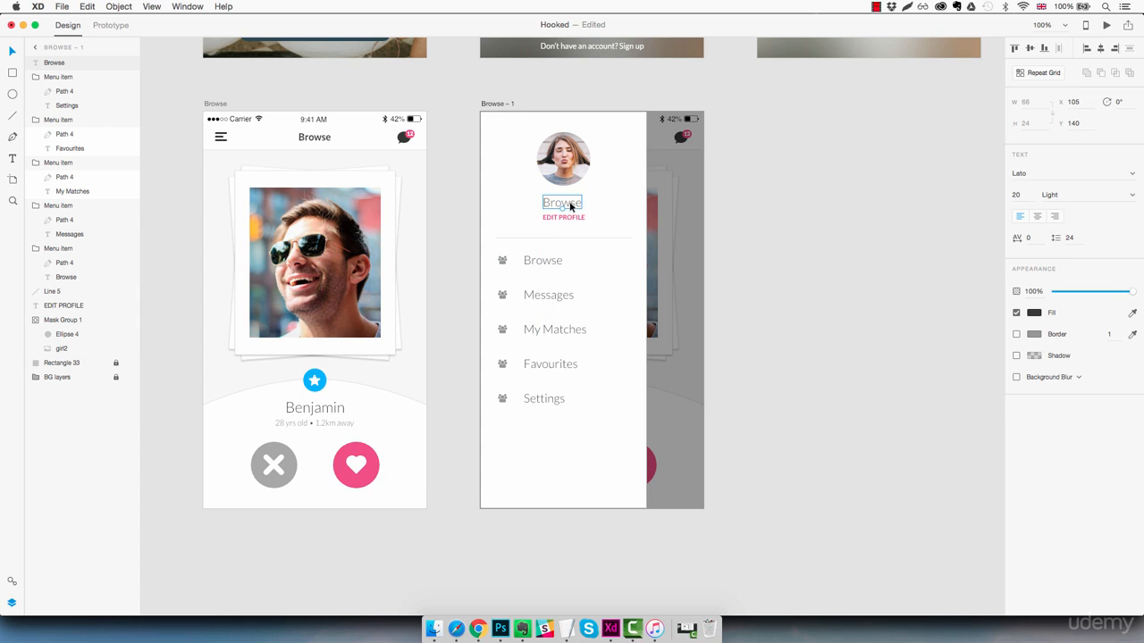
- Replace the copied label's text with the profile owner's first name
double_click(570, 206)
text(Camerao)
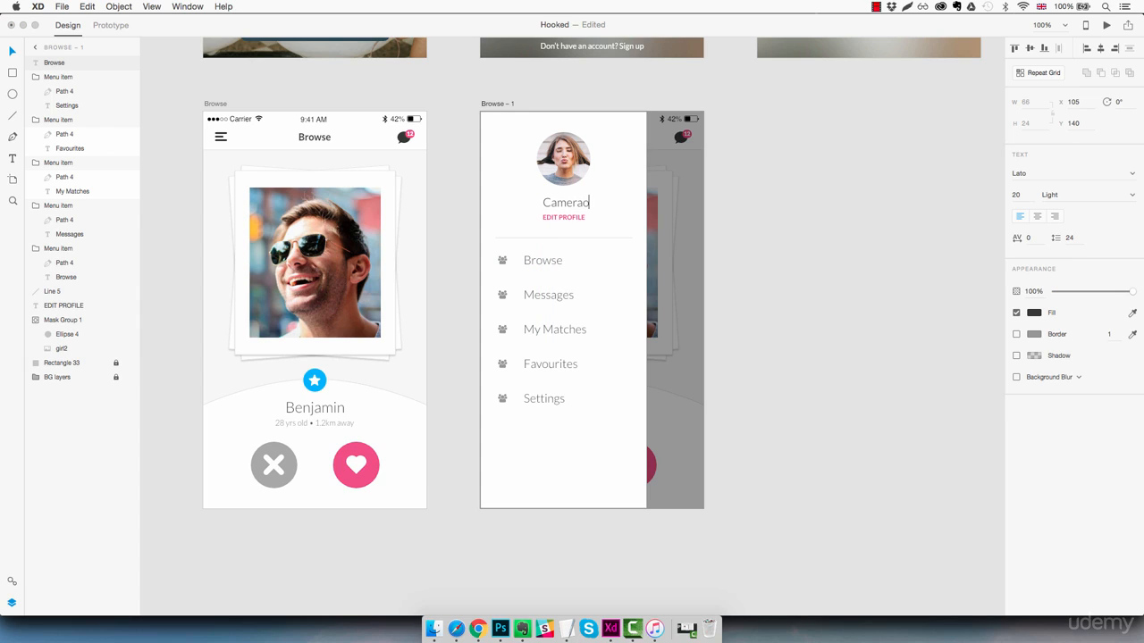
key(BackSpace)
key(Escape)
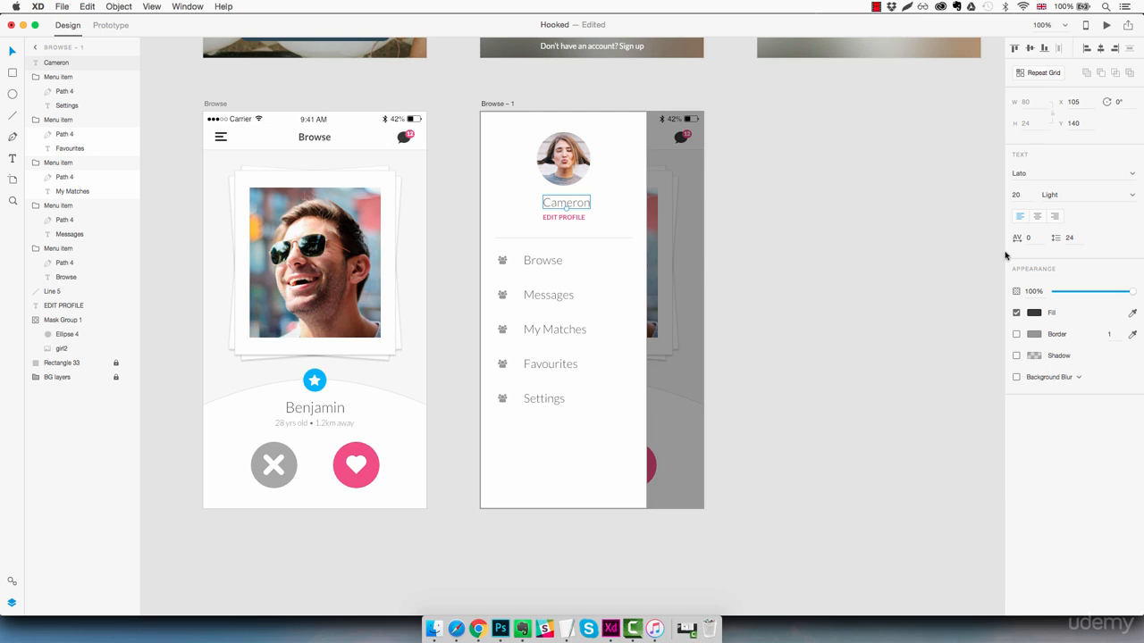
- Increase the profile name's font size to 25
click(1021, 195)
key(Up)
key(Up)
key(Up)
key(Up)
key(Up)
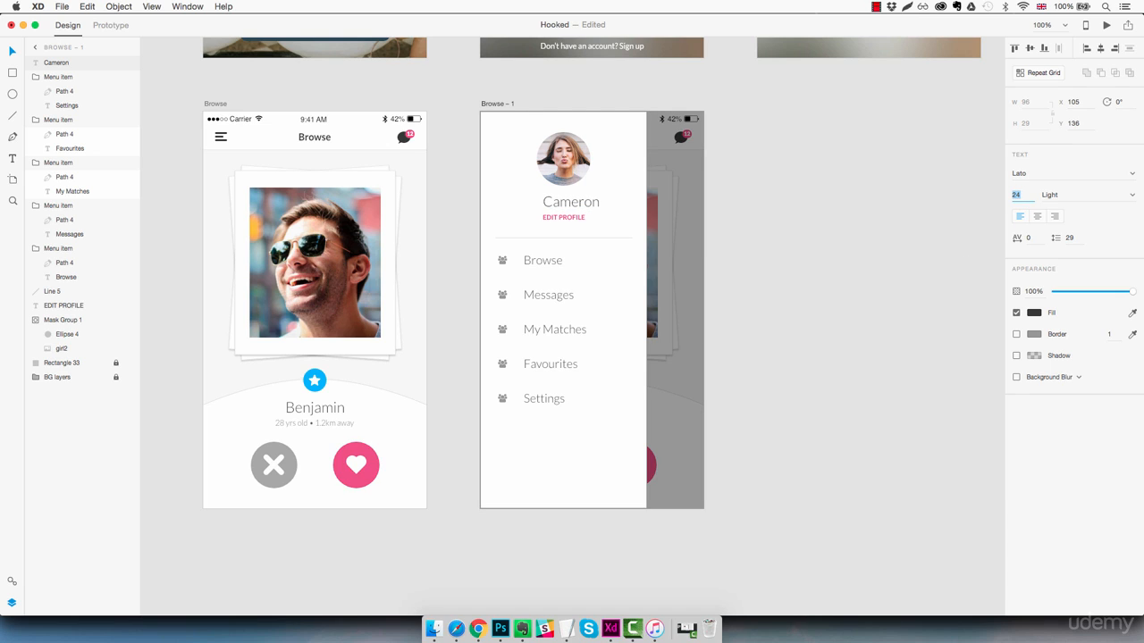
- Centre the profile name horizontally under the photo, just above EDIT PROFILE, at about X 89, Y 138
drag(600, 202, 587, 204)
key(Down)
key(Down)
key(Right)
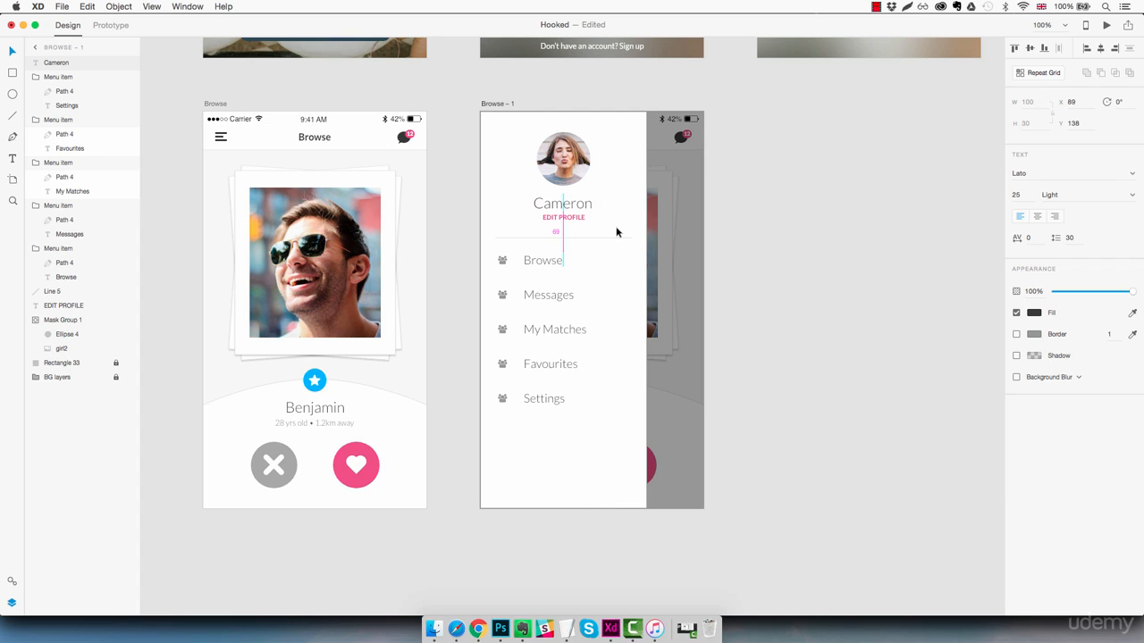
click(733, 288)
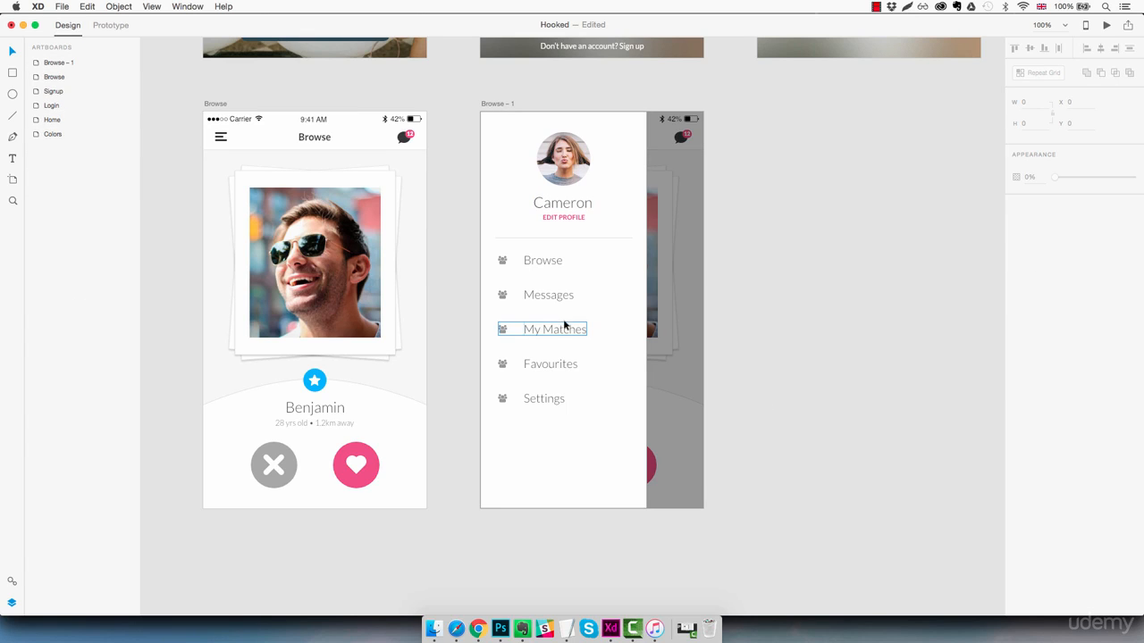
- Delete the people icon from the Messages menu item
key(z)
click(519, 307)
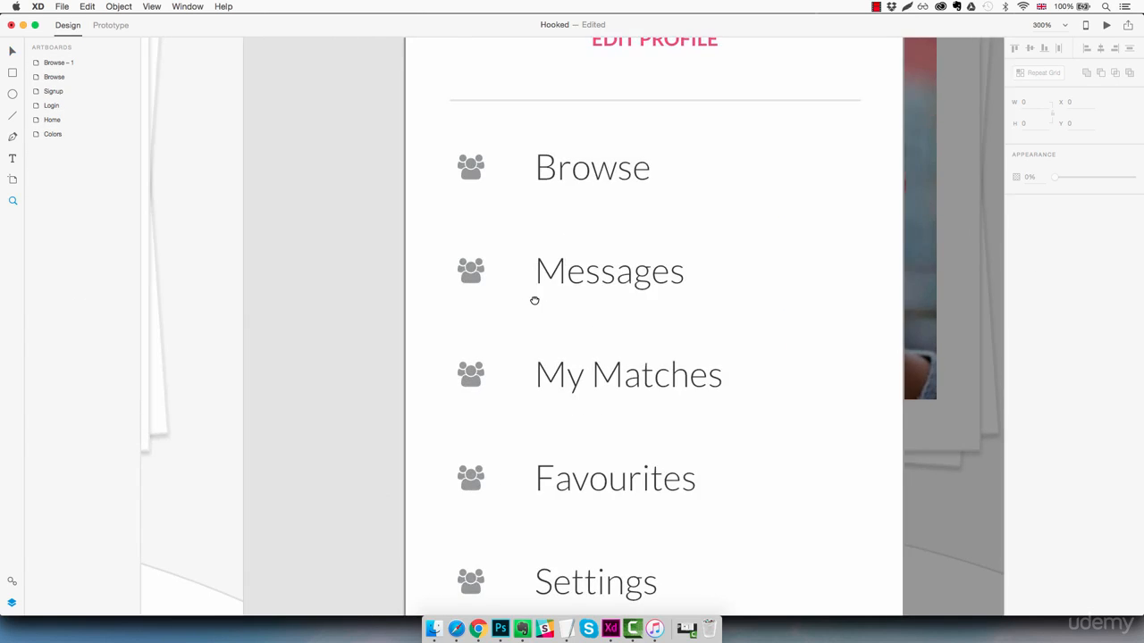
drag(534, 301, 624, 379)
key(v)
super+click(563, 353)
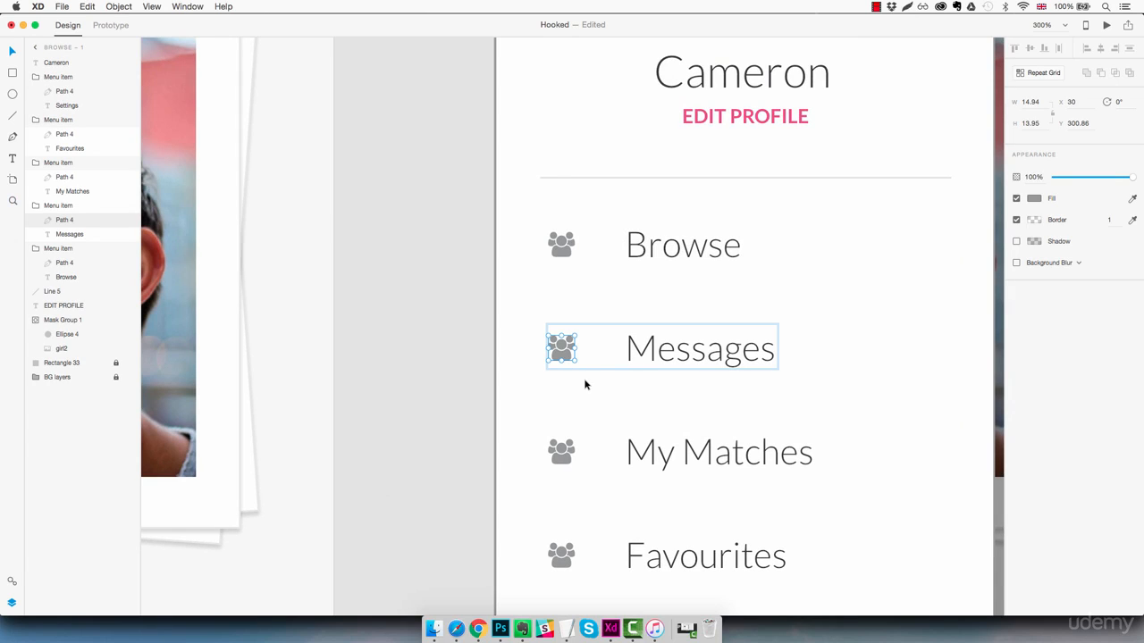
key(BackSpace)
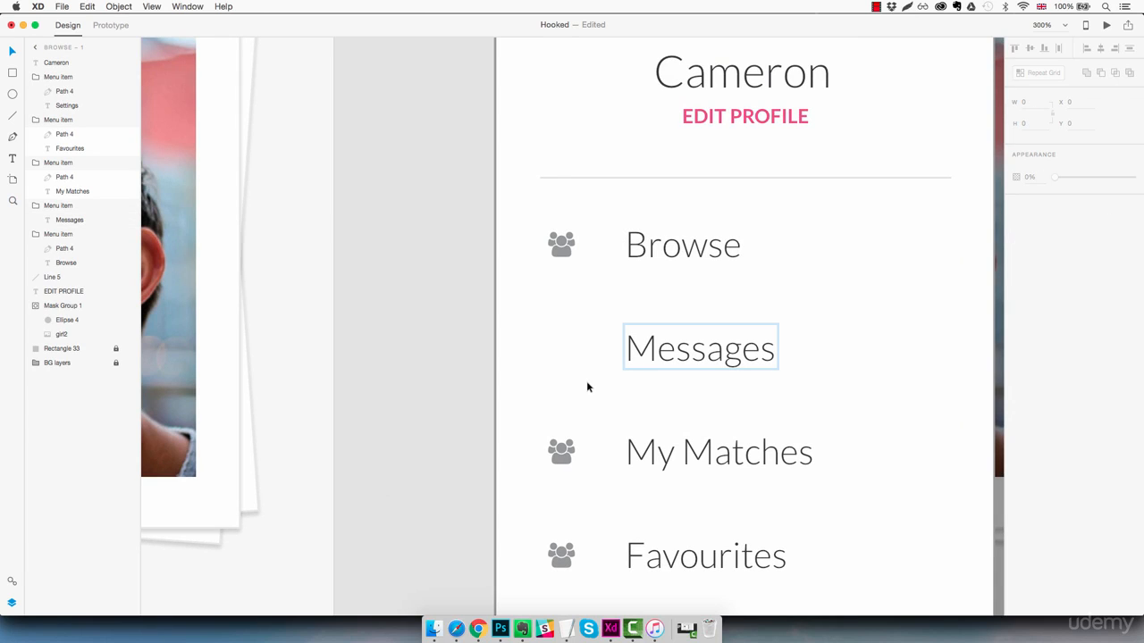
- Copy the whole speech bubble shape from the Browse screen's header and paste it into the sidebar artboard
drag(441, 405, 506, 412)
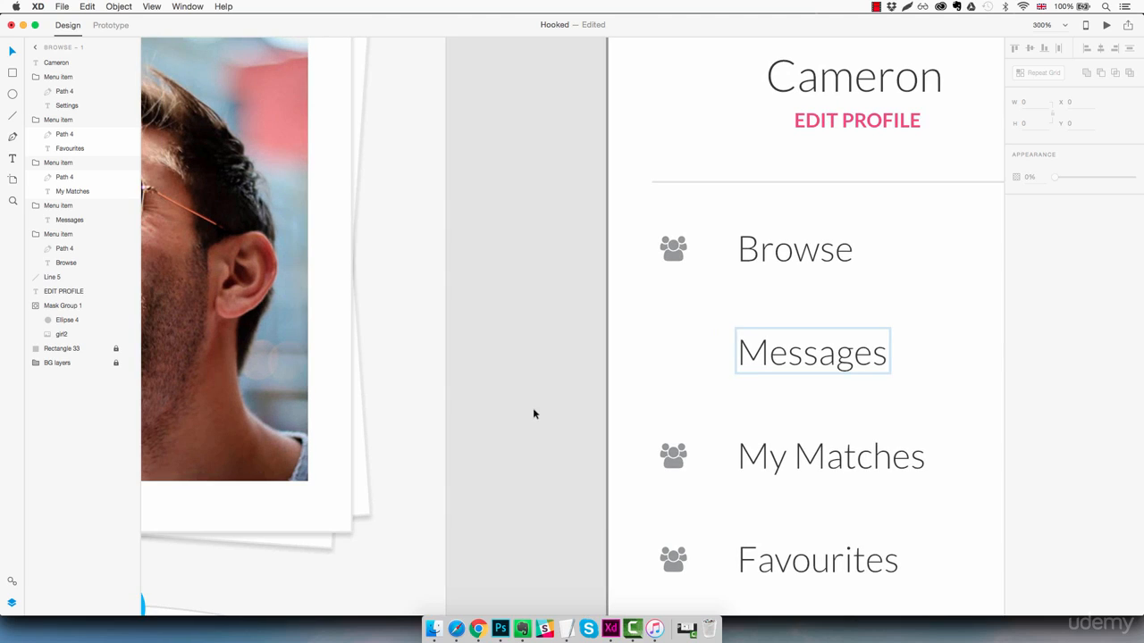
scroll(495, 402, up, 5)
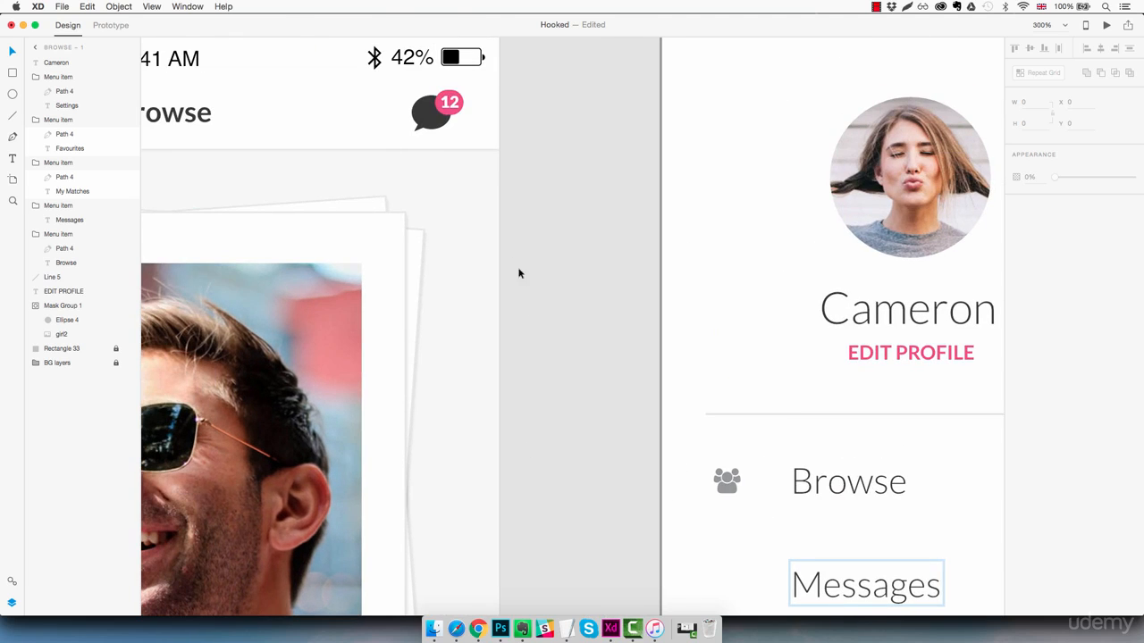
super+click(434, 125)
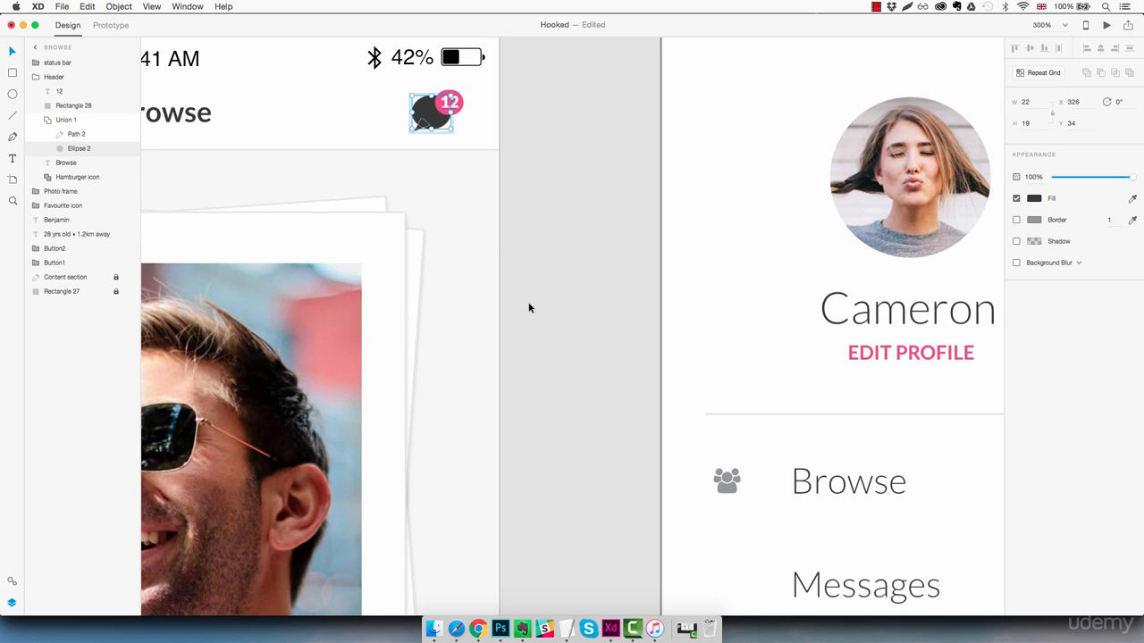
click(92, 122)
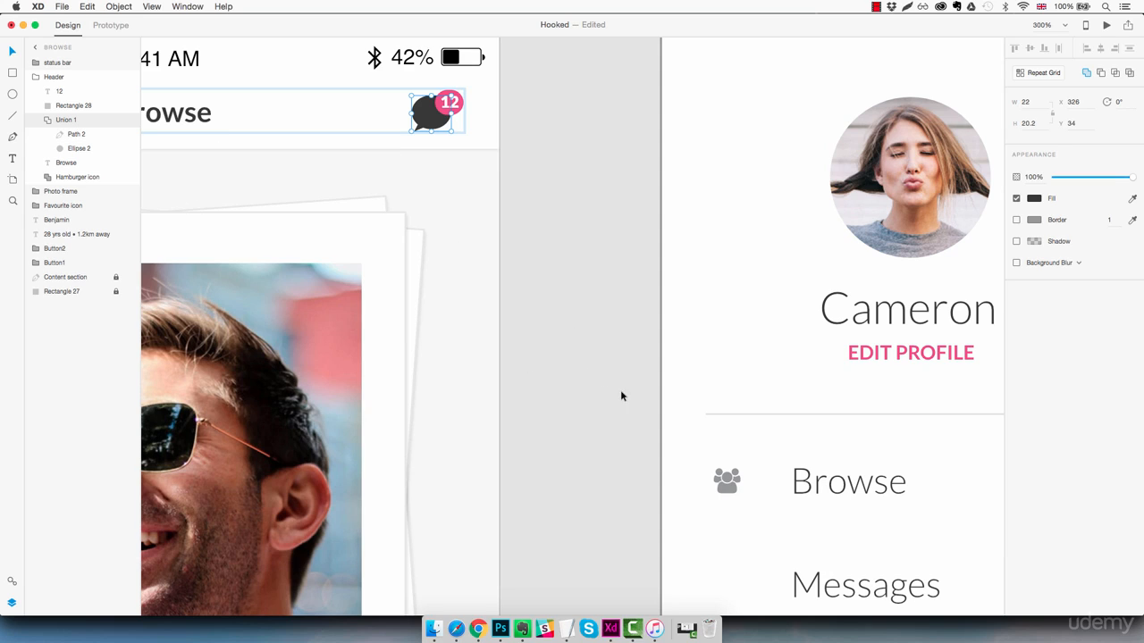
scroll(622, 395, down, 5)
click(733, 444)
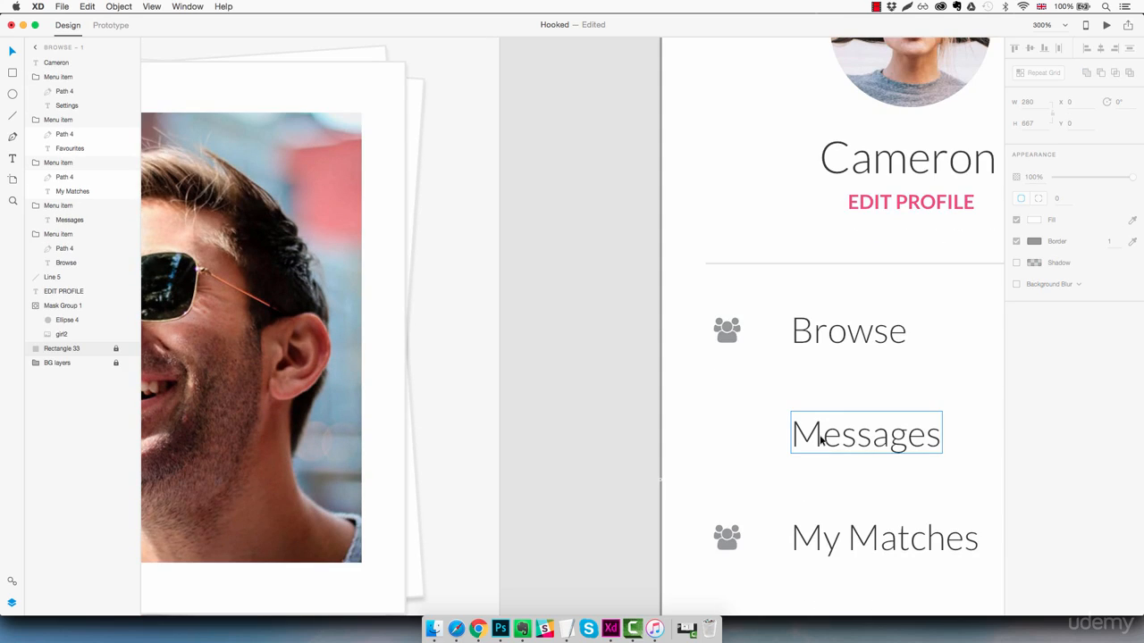
key(super+v)
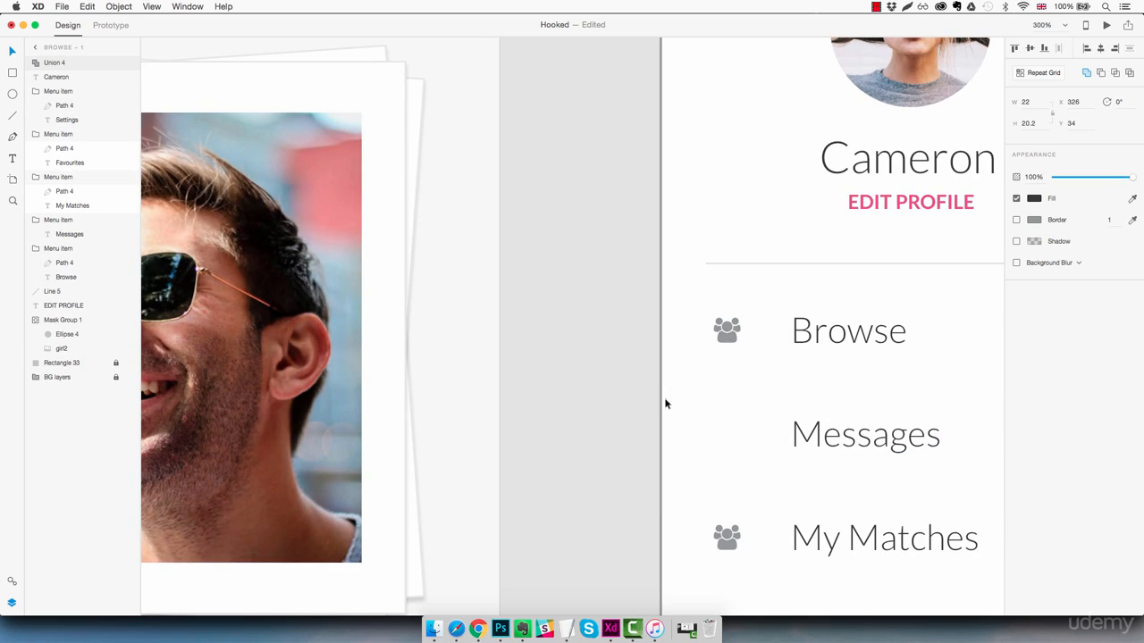
- Rename the pasted speech bubble's layer as Bubble icon
double_click(59, 63)
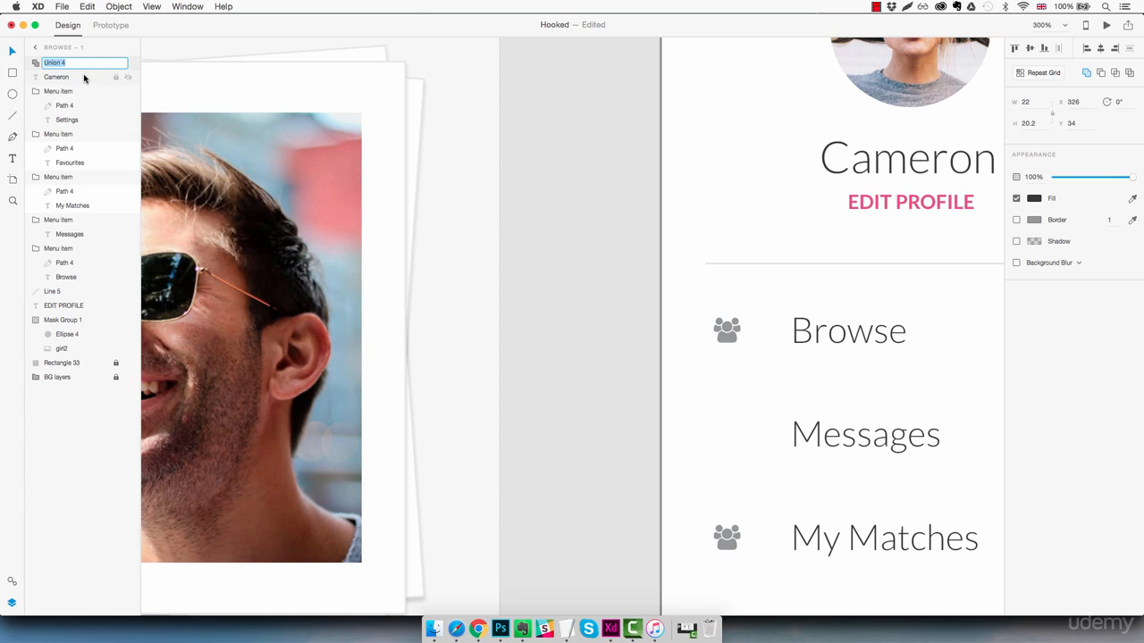
text(Bubble icon)
key(Return)
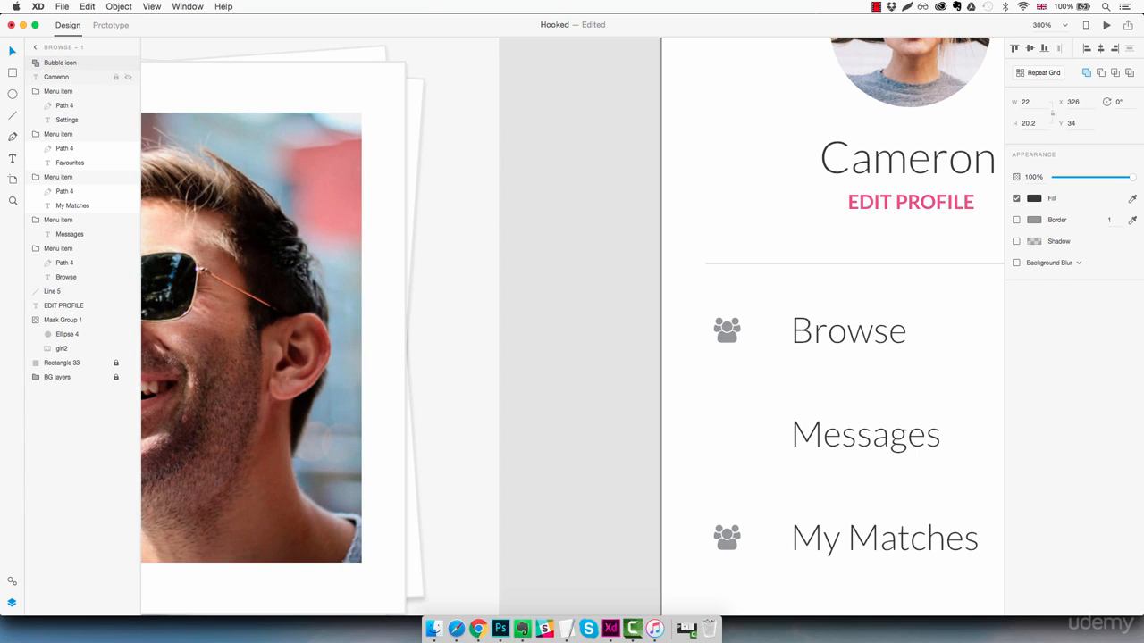
- Place the bubble icon beside Messages, scaled to about 15.69 by 14.4 and aligned with the other icons at X 30
key(super+minus)
key(super+minus)
key(super+minus)
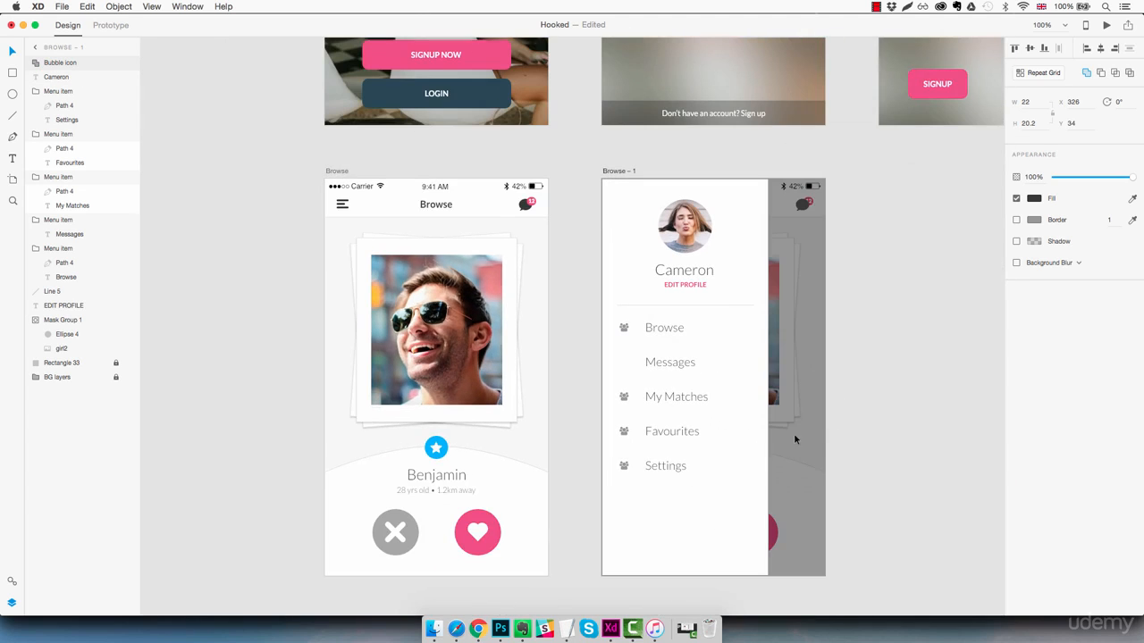
drag(802, 205, 643, 379)
key(z)
click(629, 356)
click(624, 355)
key(v)
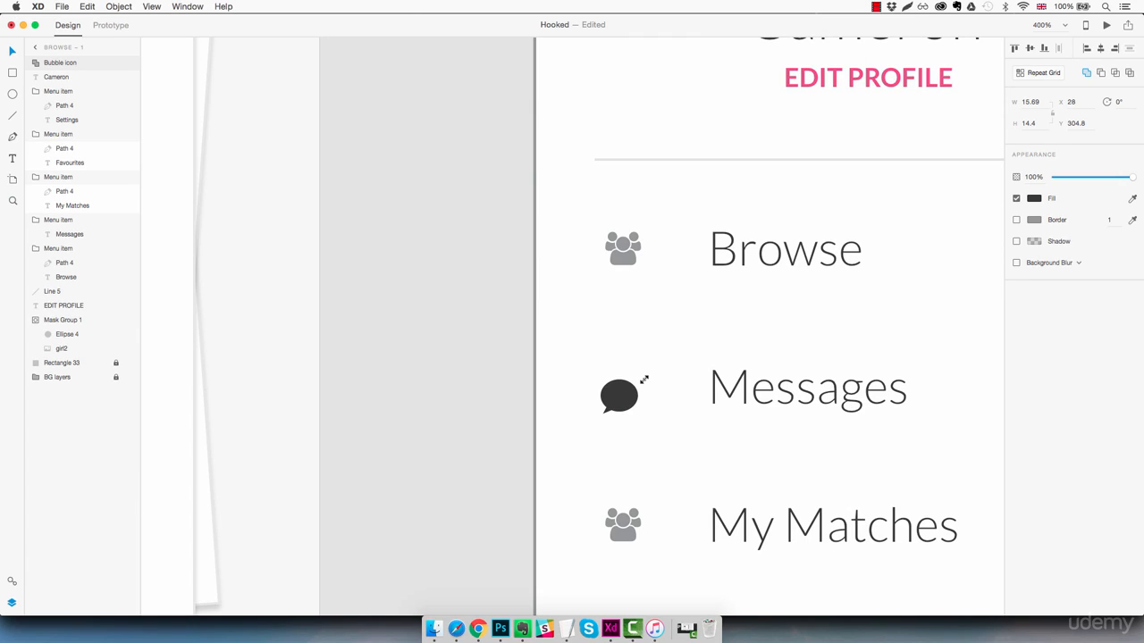
drag(631, 397, 634, 386)
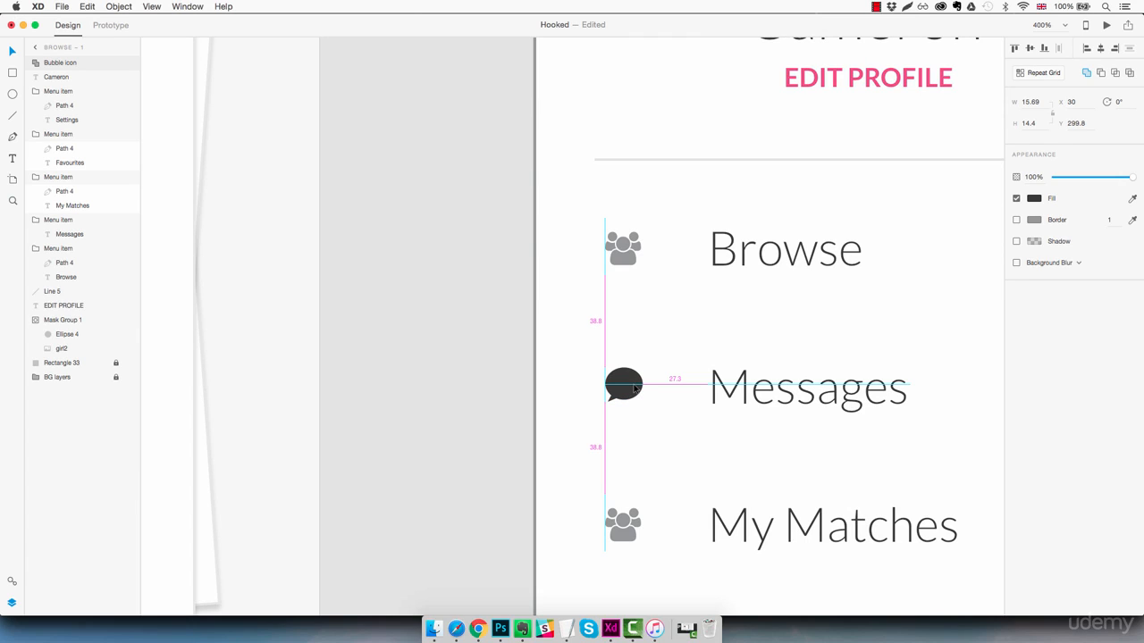
- Match the bubble icon's fill to the grey Browse icon and nudge it down level with the Messages label
click(1132, 199)
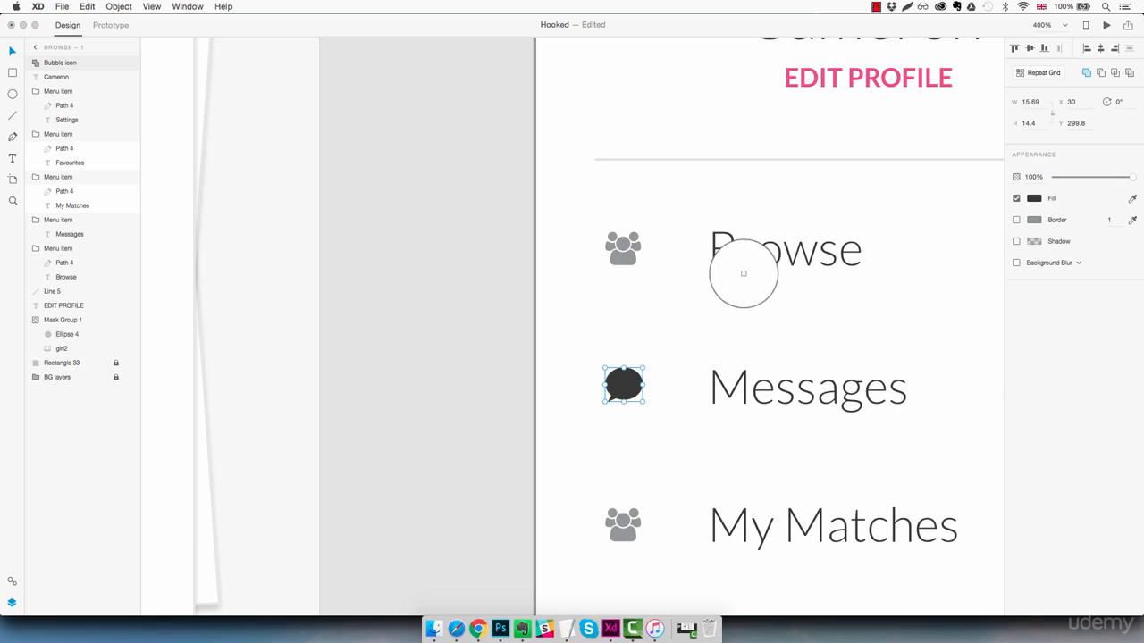
click(628, 258)
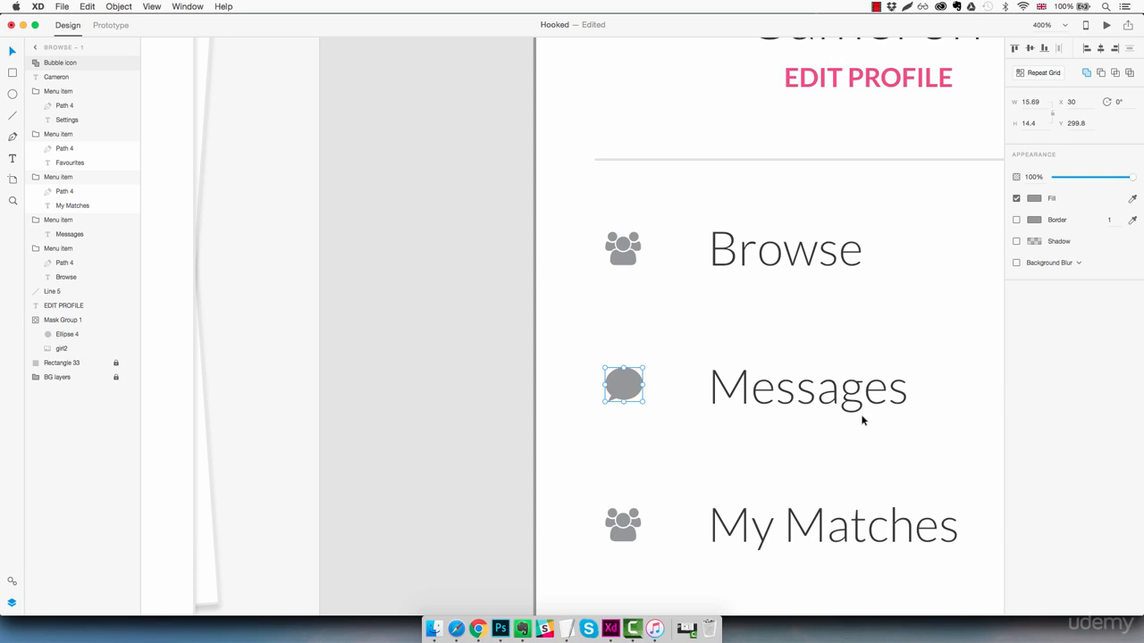
drag(633, 391, 631, 400)
click(714, 348)
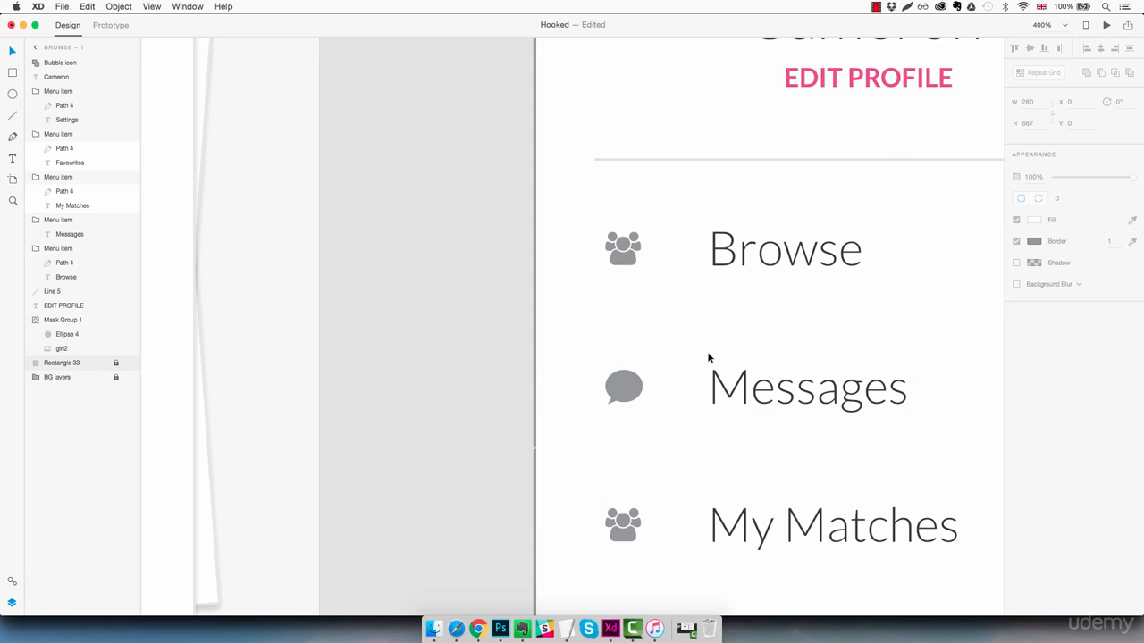
- Copy the heart icon from the Browse screen's pink button and paste it into the sidebar artboard's empty lower area
drag(679, 467, 688, 369)
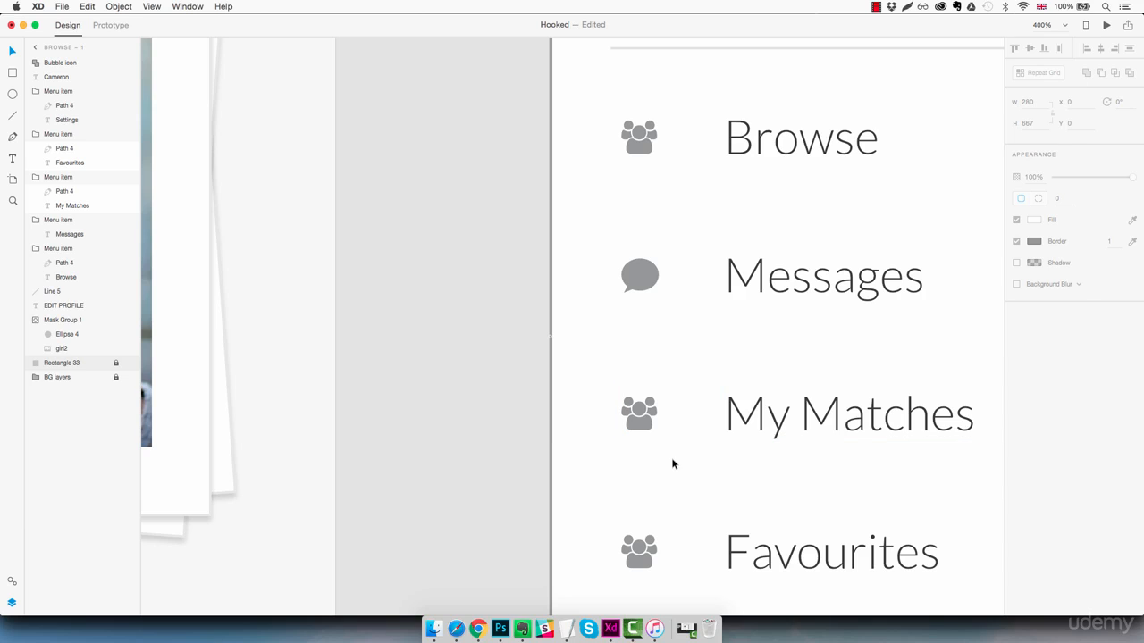
key(super+1)
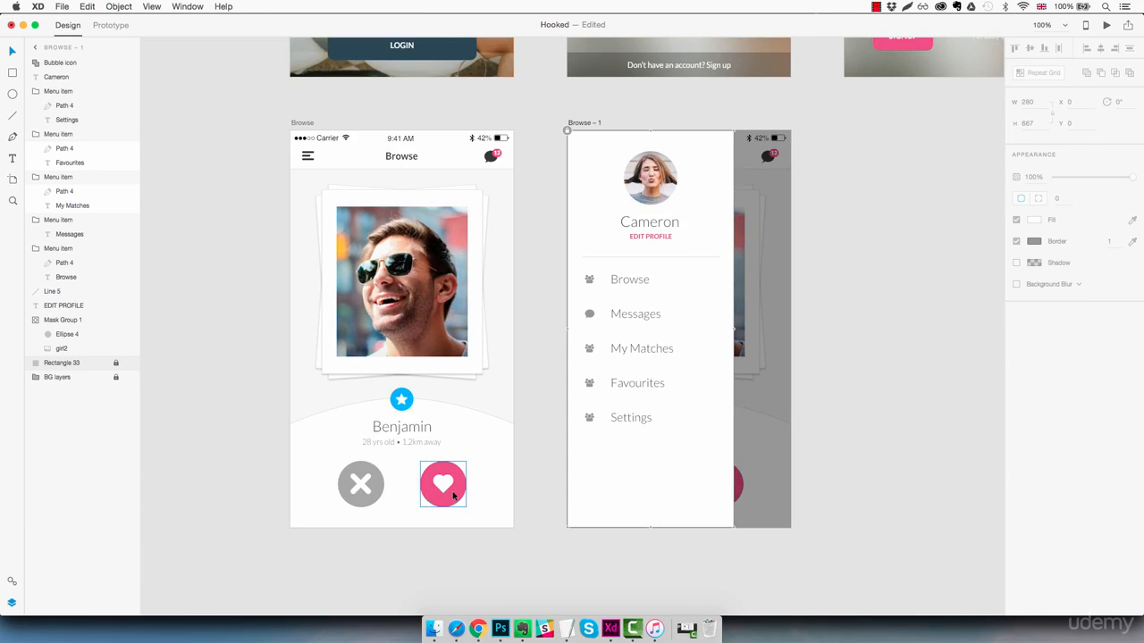
click(442, 488)
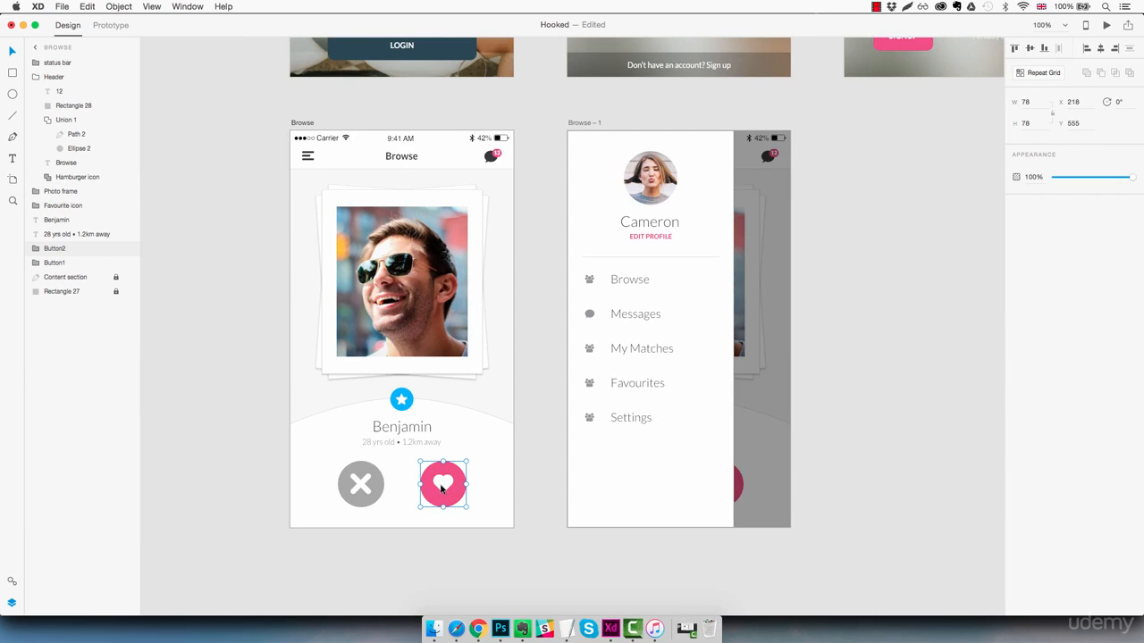
double_click(441, 489)
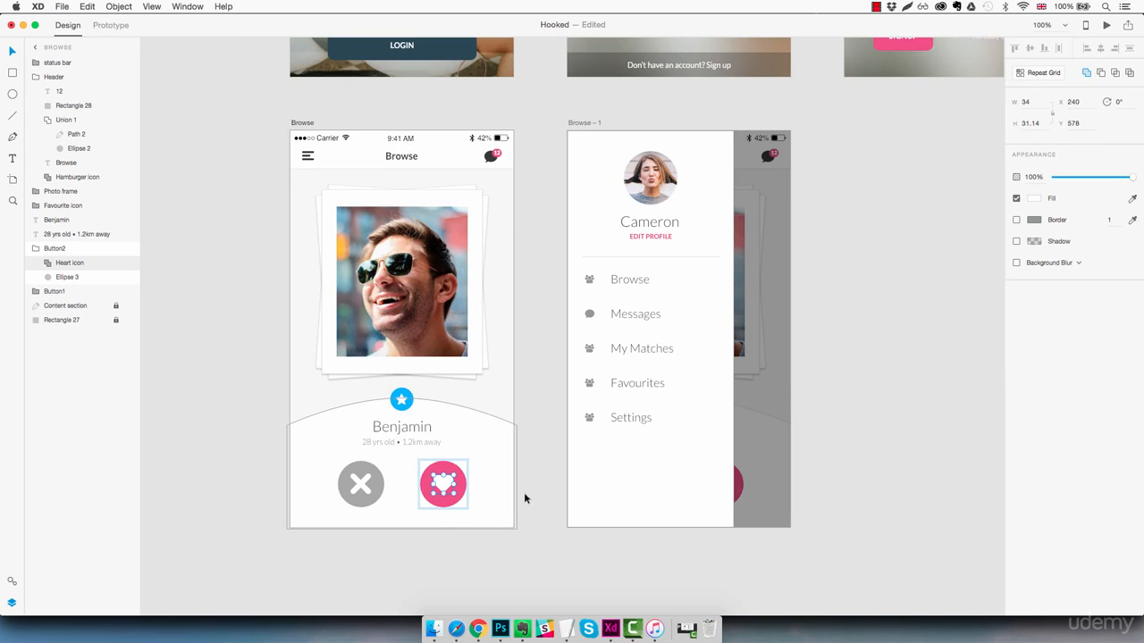
click(600, 368)
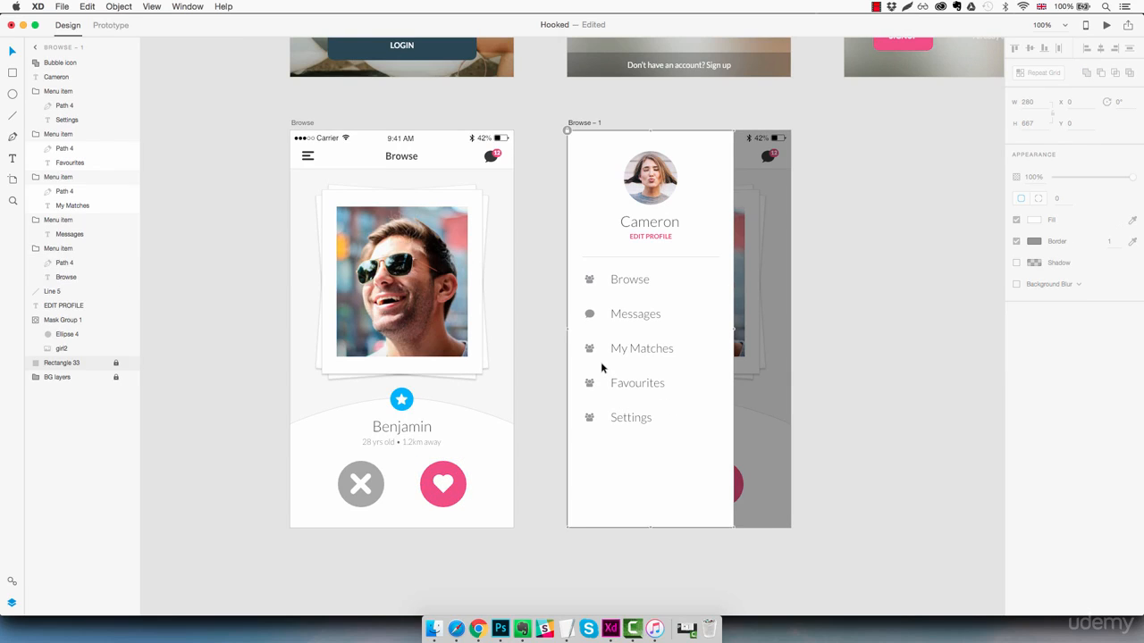
key(super+v)
drag(717, 488, 679, 473)
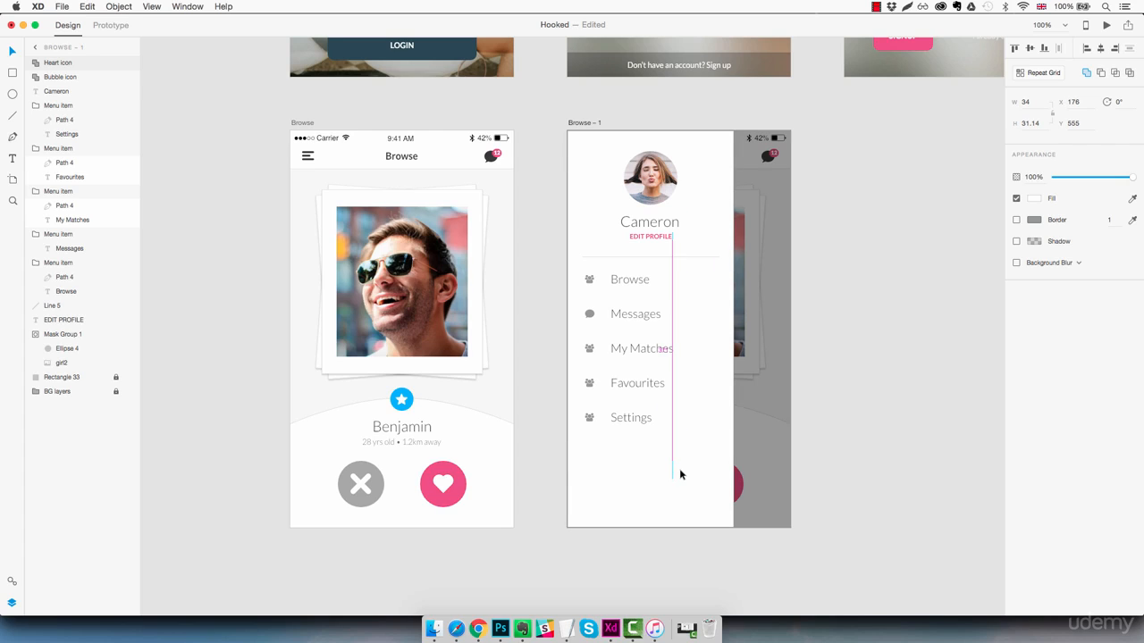
- Match the pasted heart's fill to the grey bubble icon and move the heart close to the My Matches item
click(1132, 200)
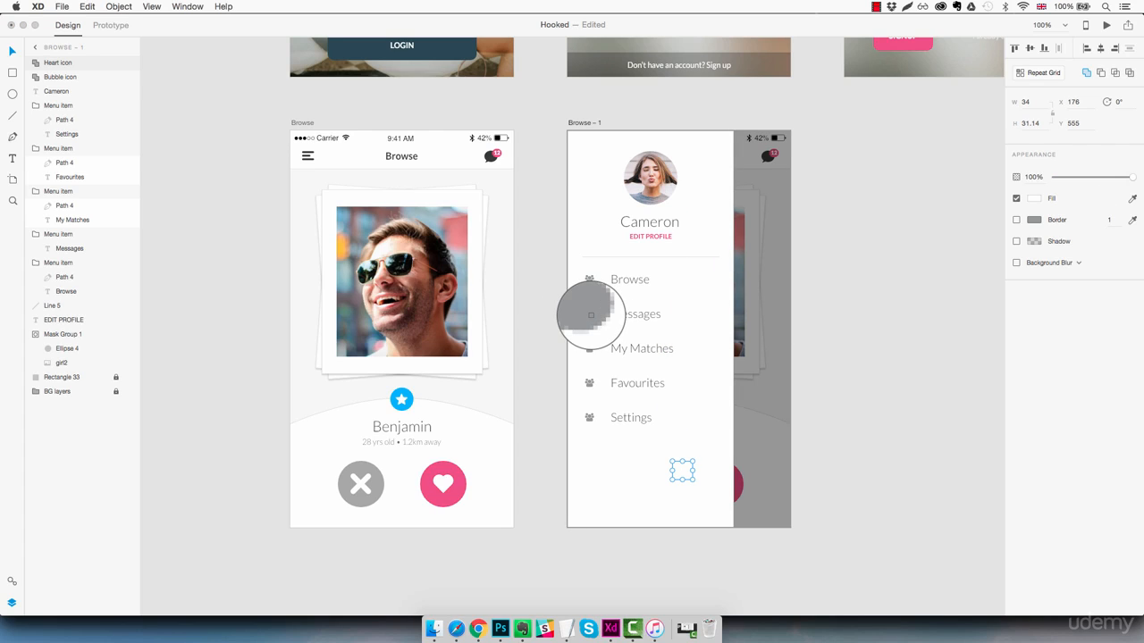
click(588, 315)
drag(682, 468, 605, 357)
key(z)
click(600, 347)
key(v)
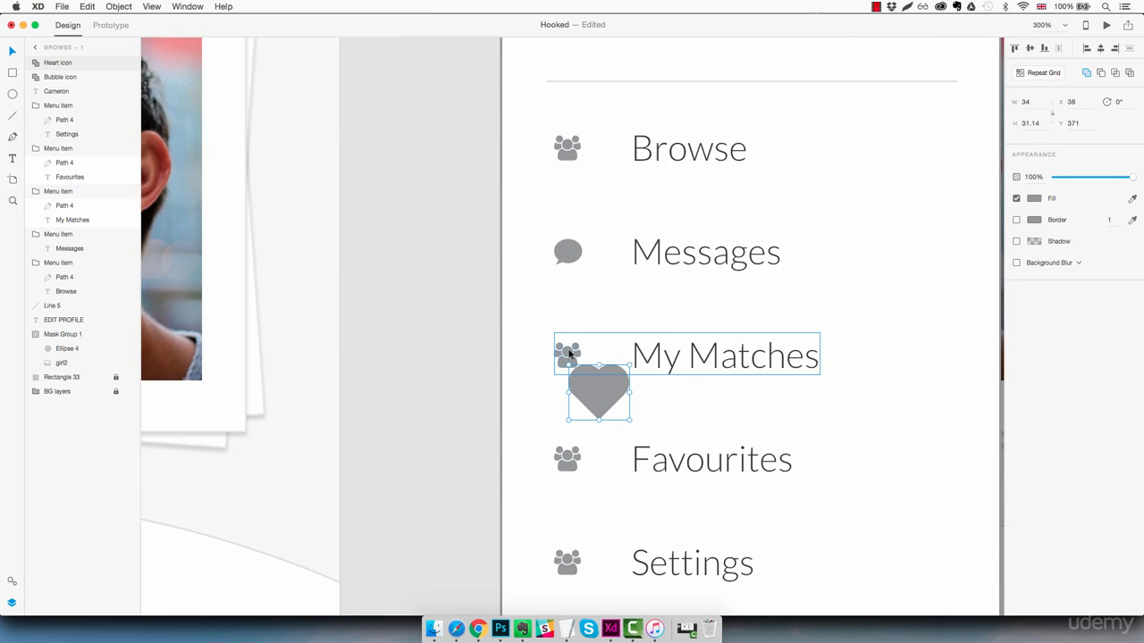
- Replace the people icon beside My Matches with the heart, scaled to about 15.37 by 14.08 and aligned with the other icons
double_click(568, 353)
key(Delete)
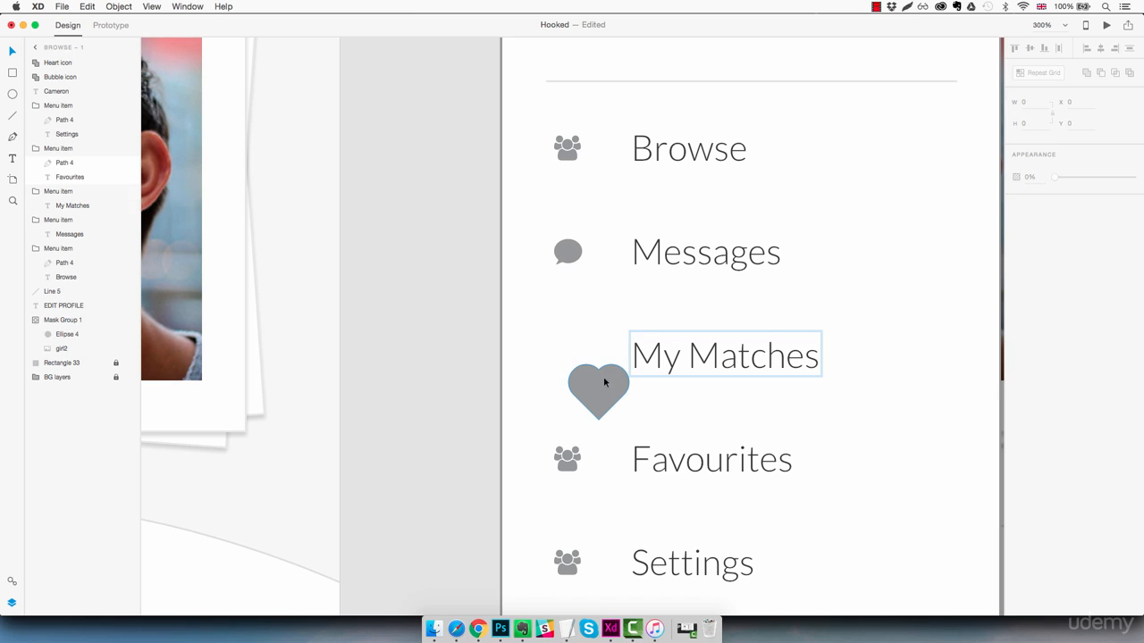
drag(597, 396, 574, 357)
scroll(626, 407, left, 1)
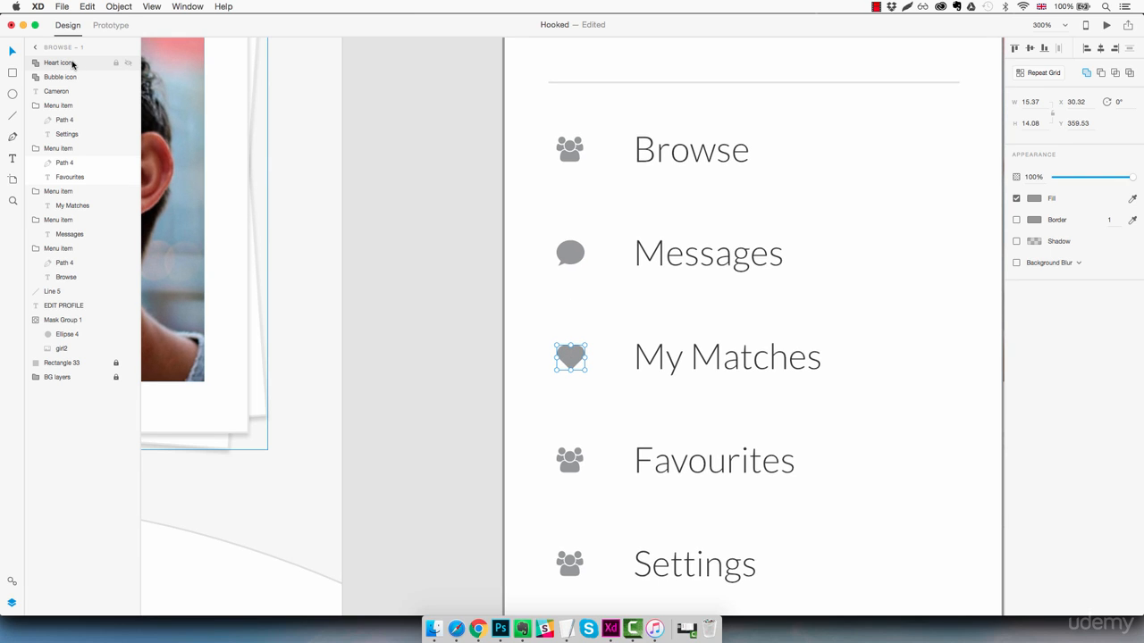
- Move the Heart icon layer into the My Matches menu item group and the Bubble icon layer into the Messages group
click(669, 360)
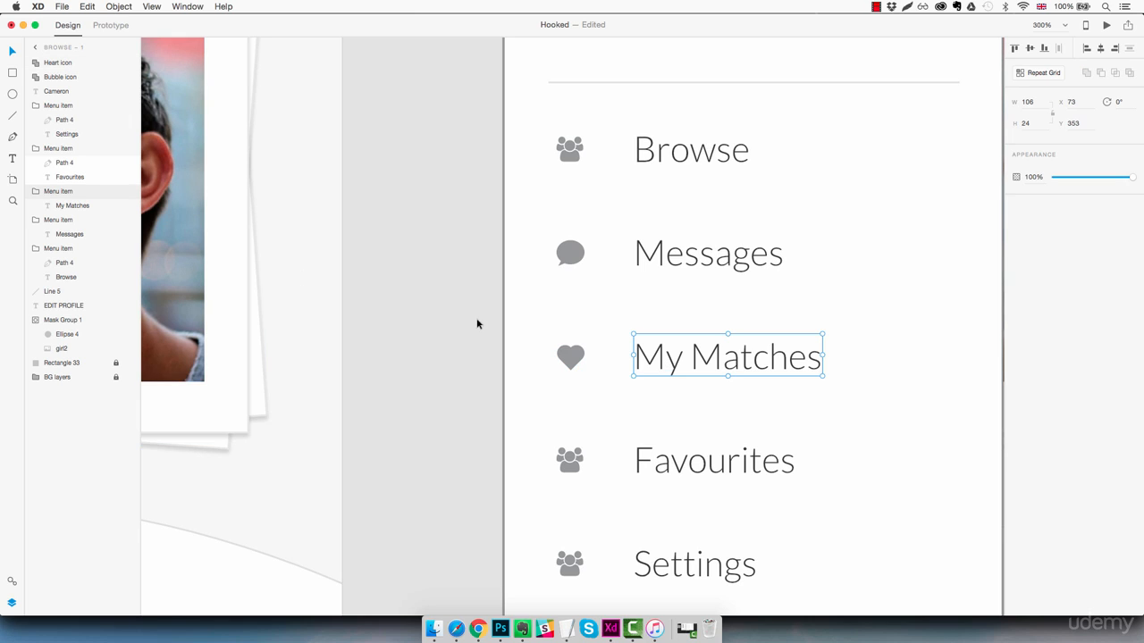
drag(62, 63, 77, 202)
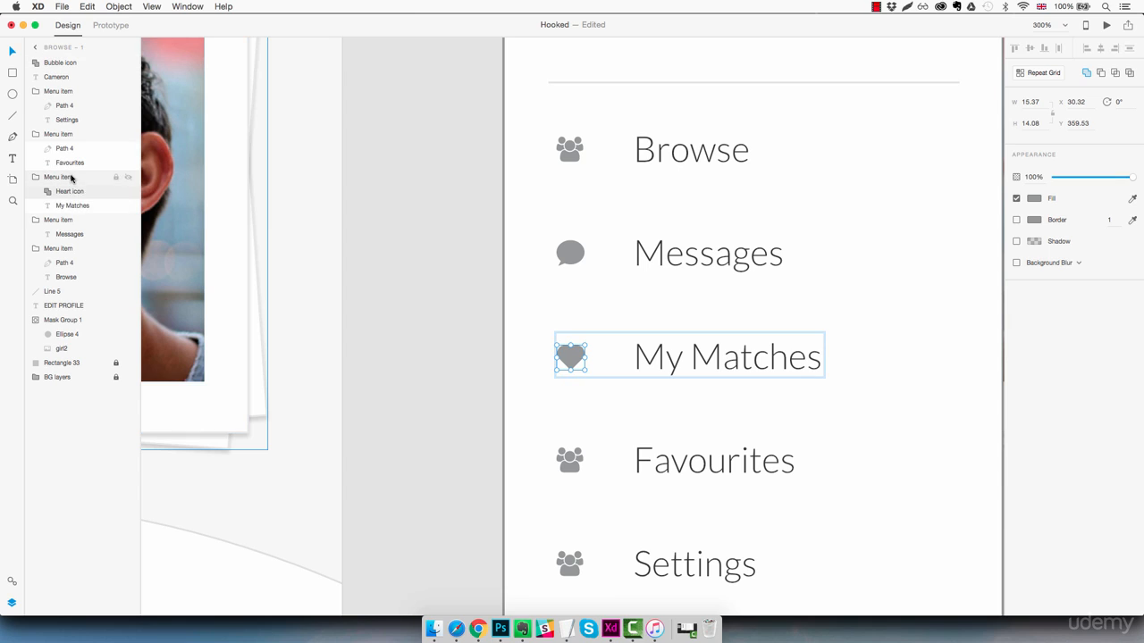
click(675, 261)
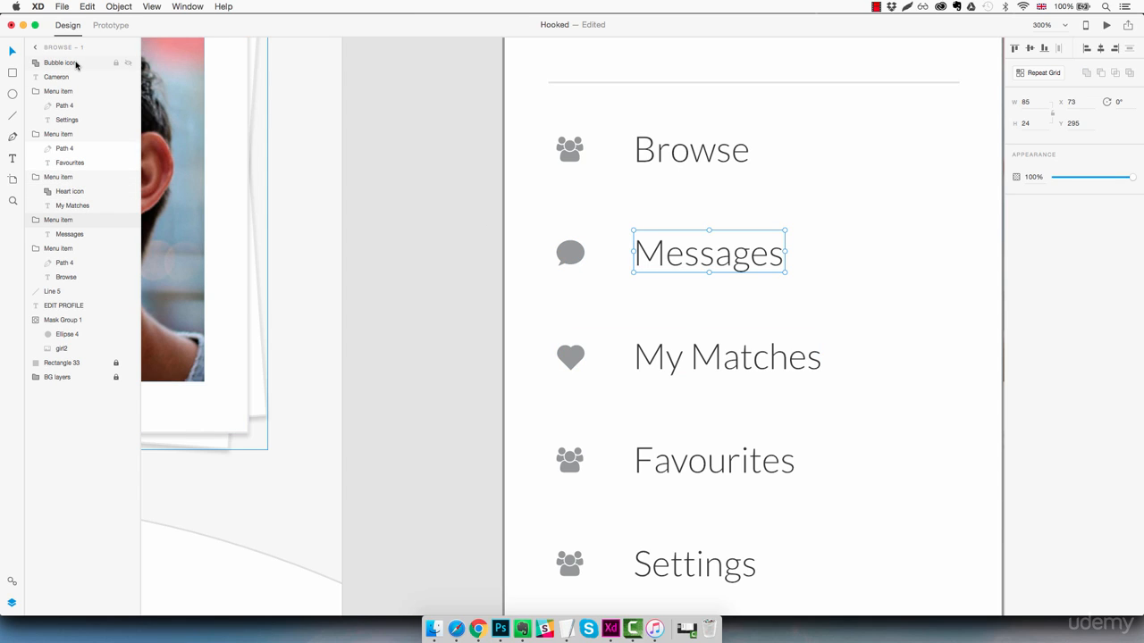
click(76, 64)
drag(73, 69, 85, 235)
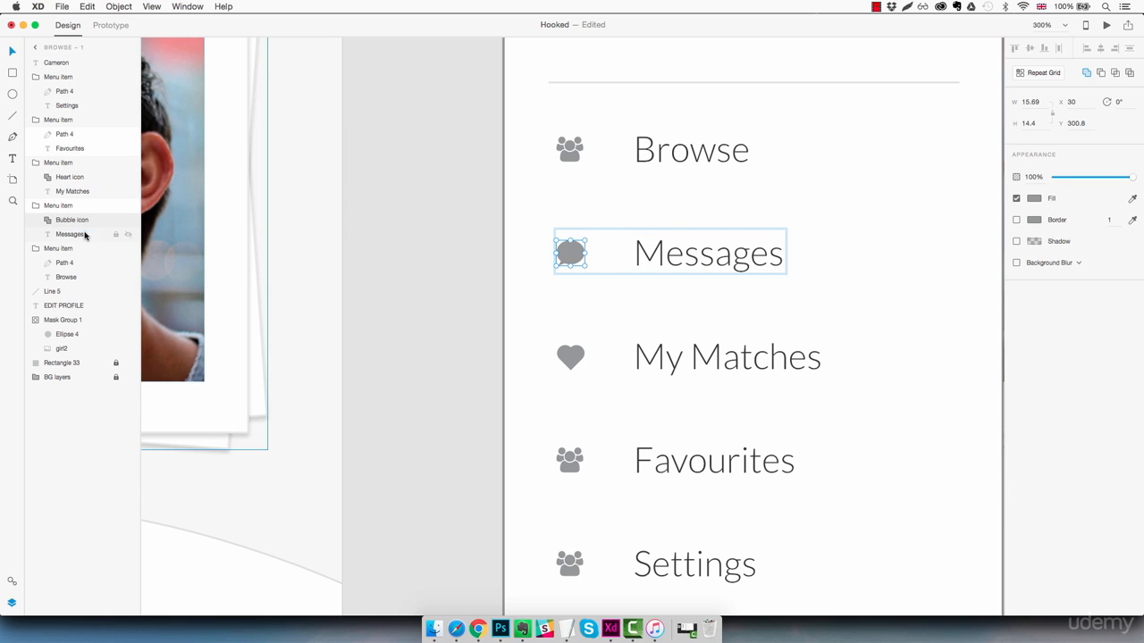
click(734, 329)
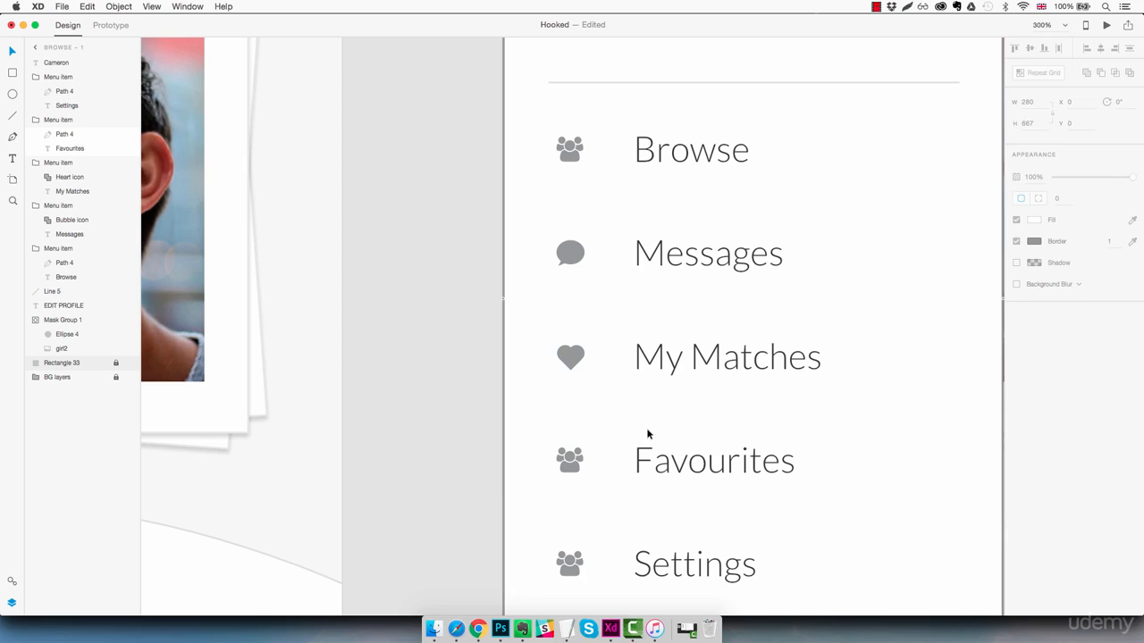
- Delete the people icon beside Favourites
scroll(649, 434, down, 3)
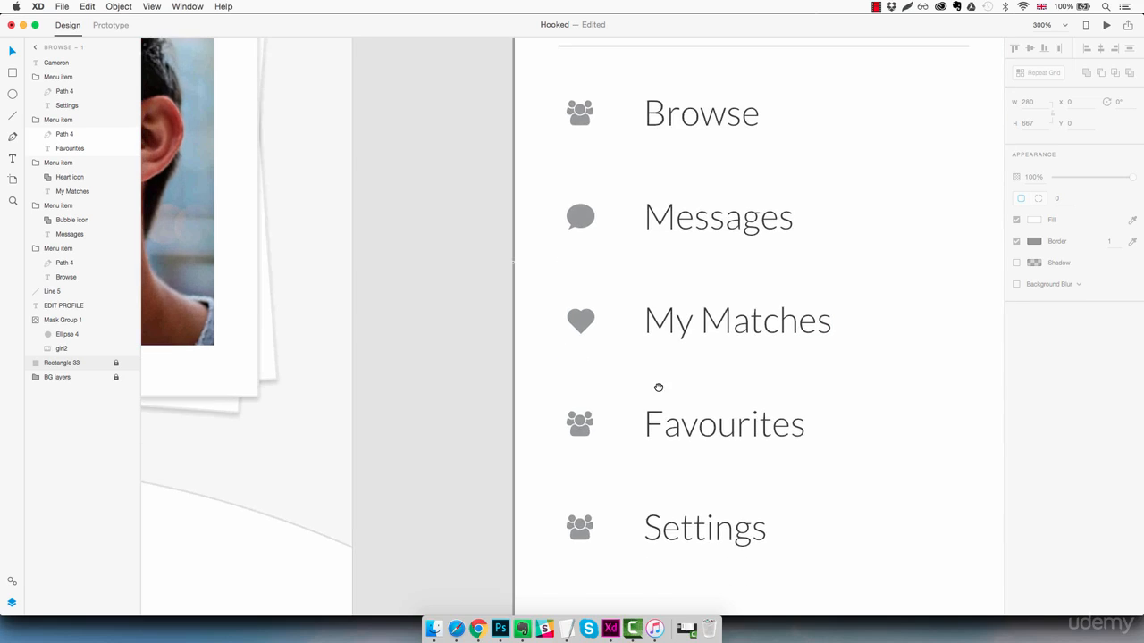
double_click(591, 417)
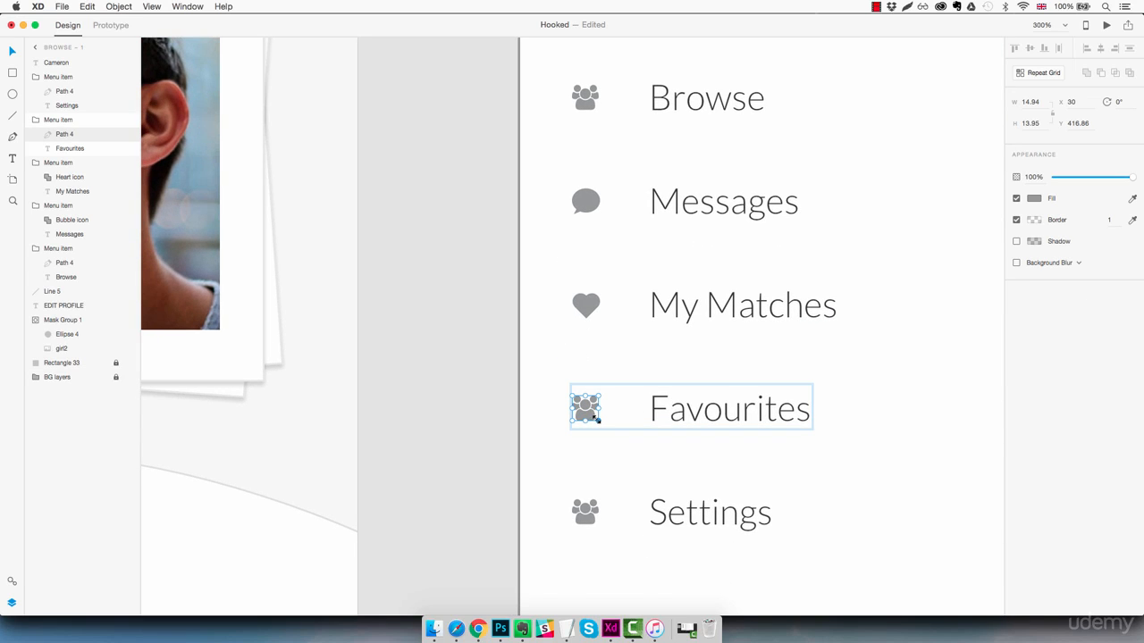
key(Delete)
- Copy the star from the Browse screen's blue favourite icon and paste it into the sidebar artboard
drag(596, 423, 789, 406)
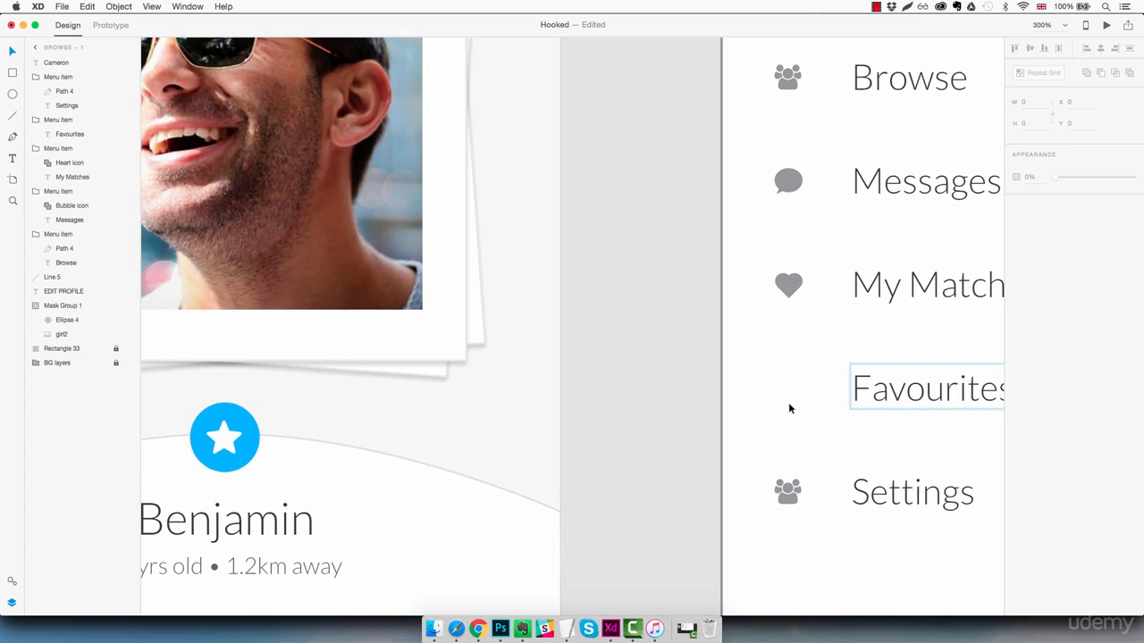
click(228, 441)
double_click(228, 441)
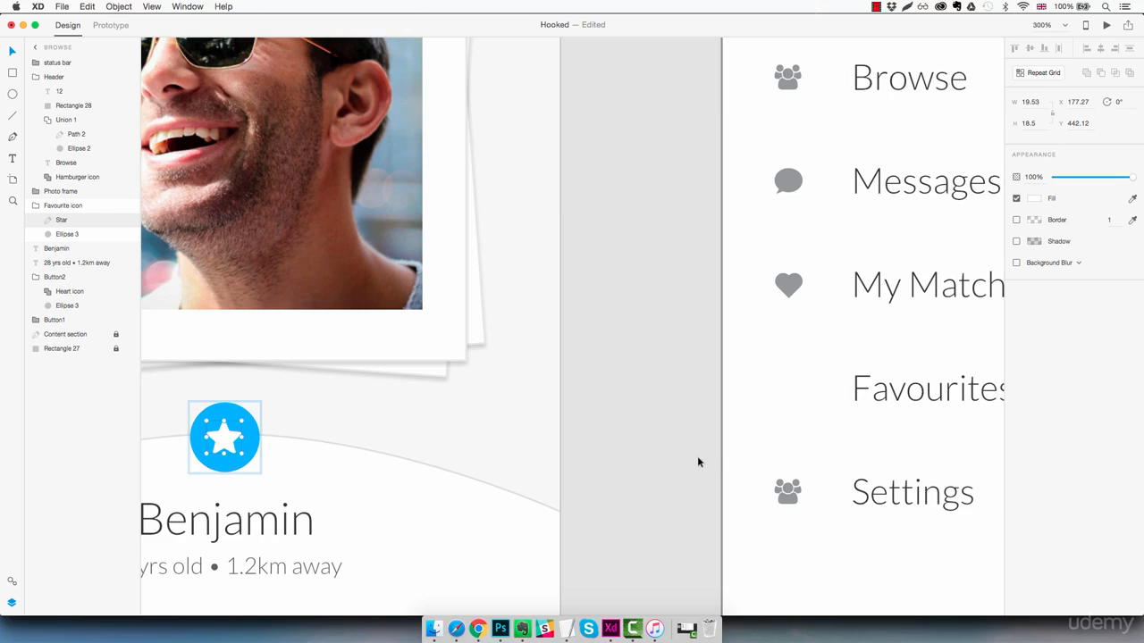
click(780, 392)
key(super+v)
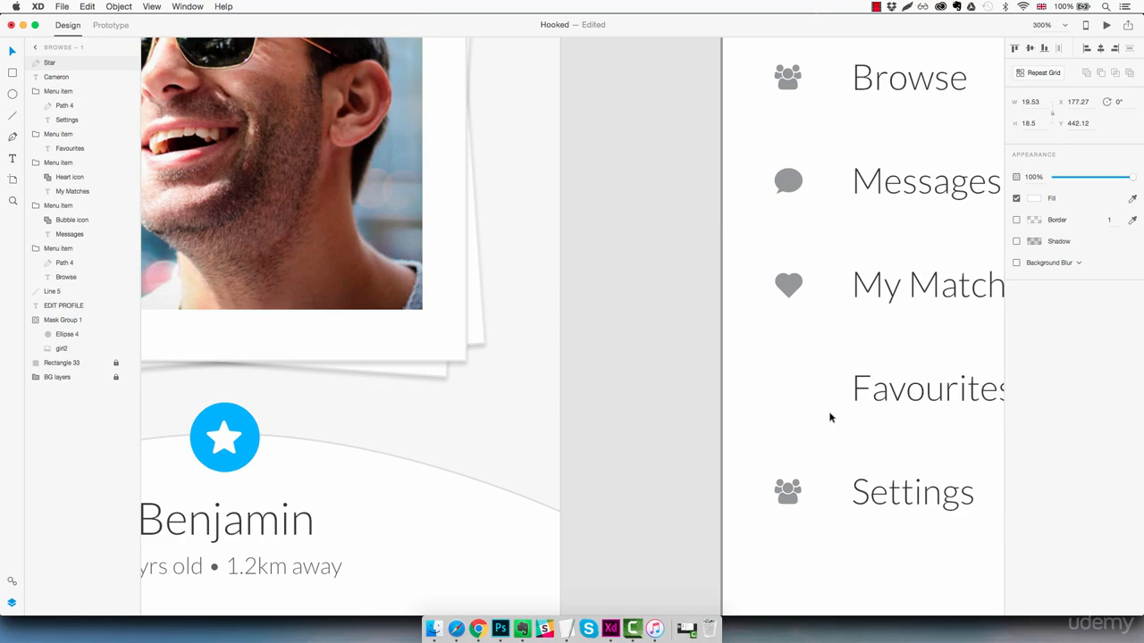
- Match the star's fill to the grey heart icon and place it beside Favourites, scaled to about 15.04 by 14.25
key(super+1)
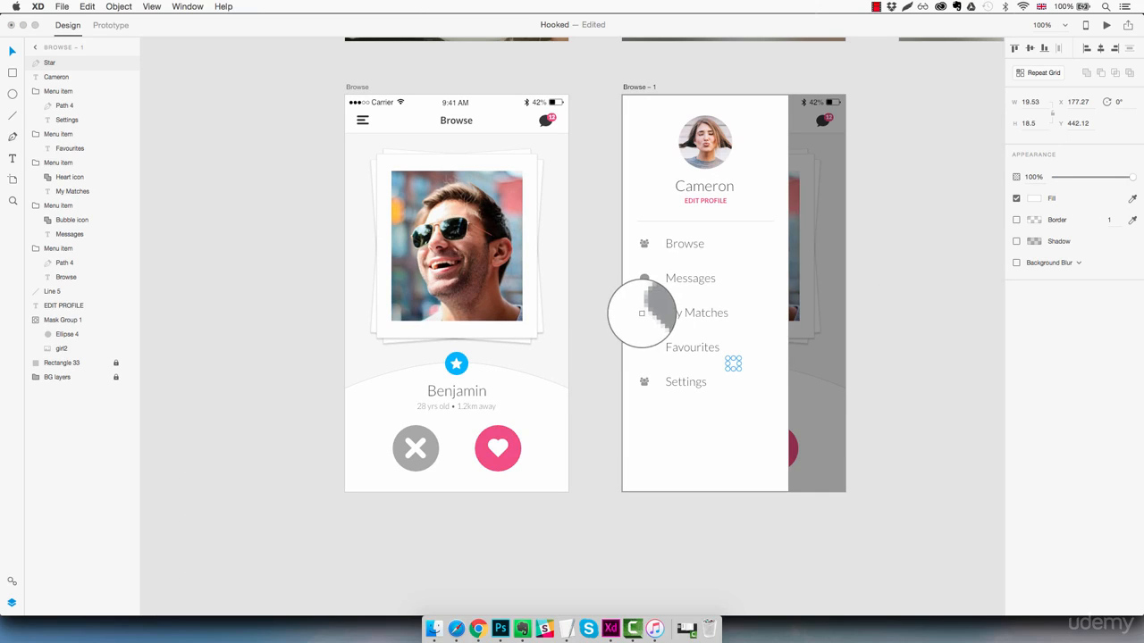
click(644, 313)
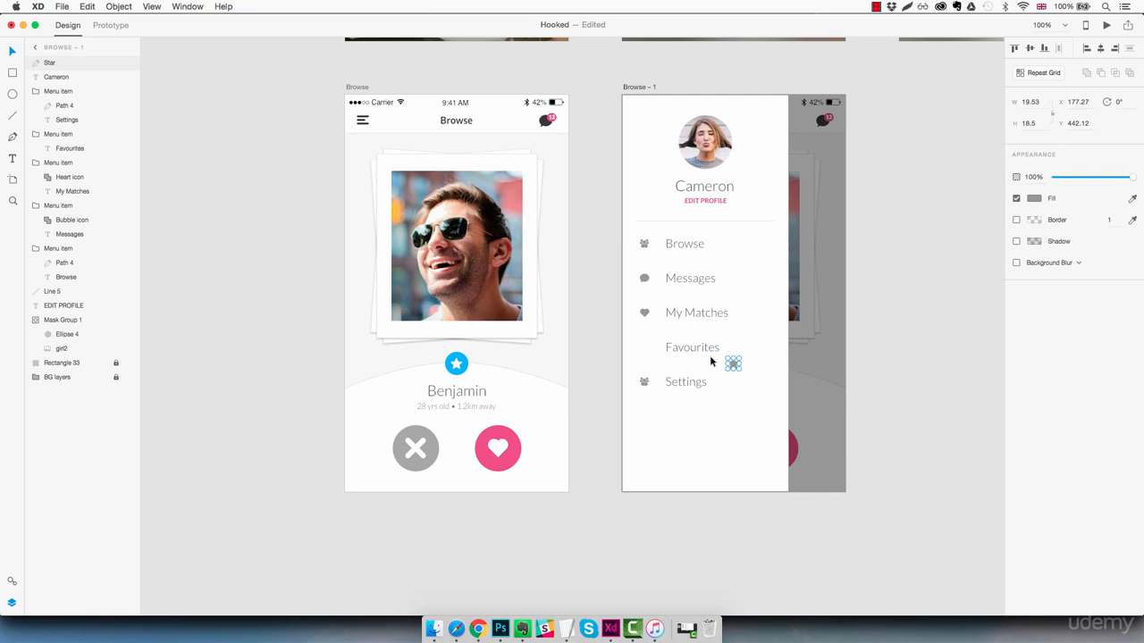
scroll(710, 361, up, 5)
drag(765, 375, 516, 329)
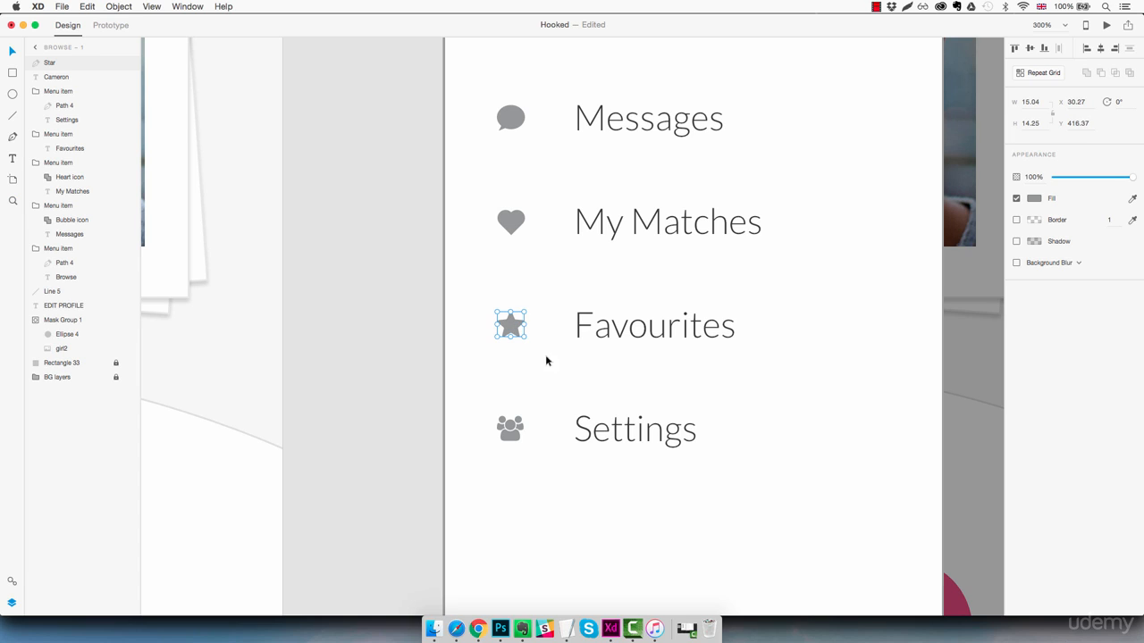
- Move the Star layer into the Favourites menu item group
key(super+1)
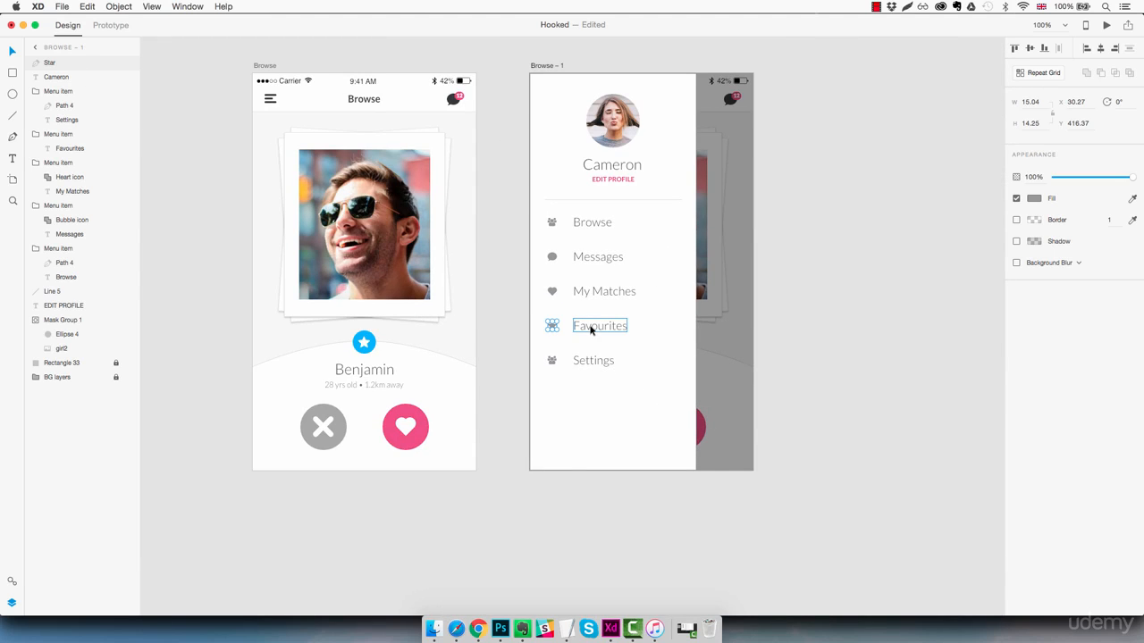
click(591, 329)
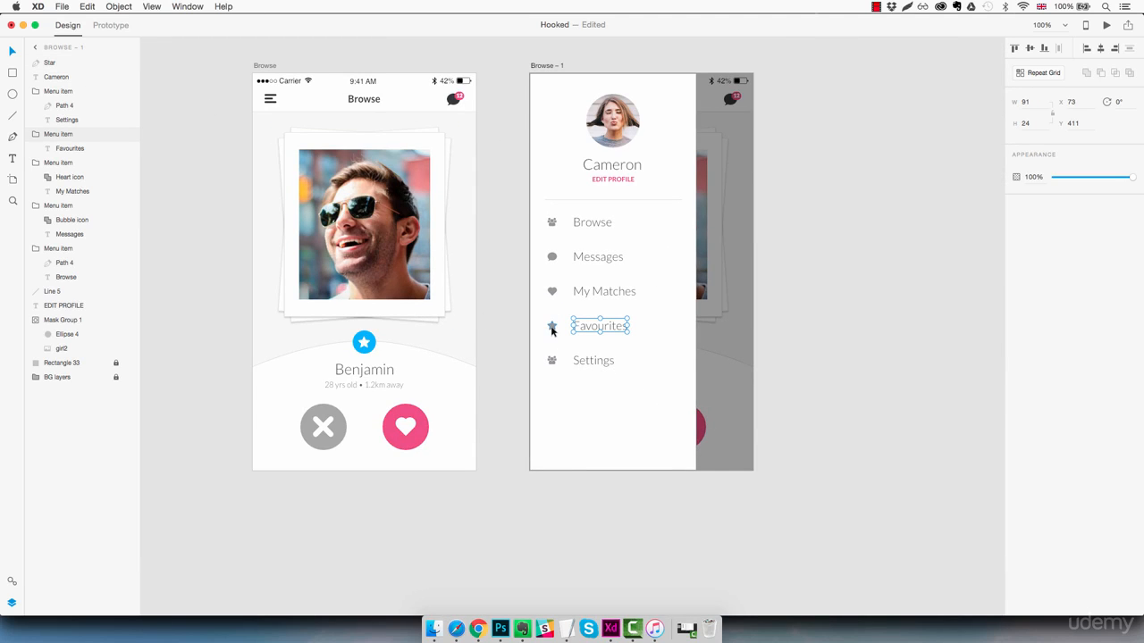
double_click(552, 328)
drag(61, 64, 90, 148)
click(561, 386)
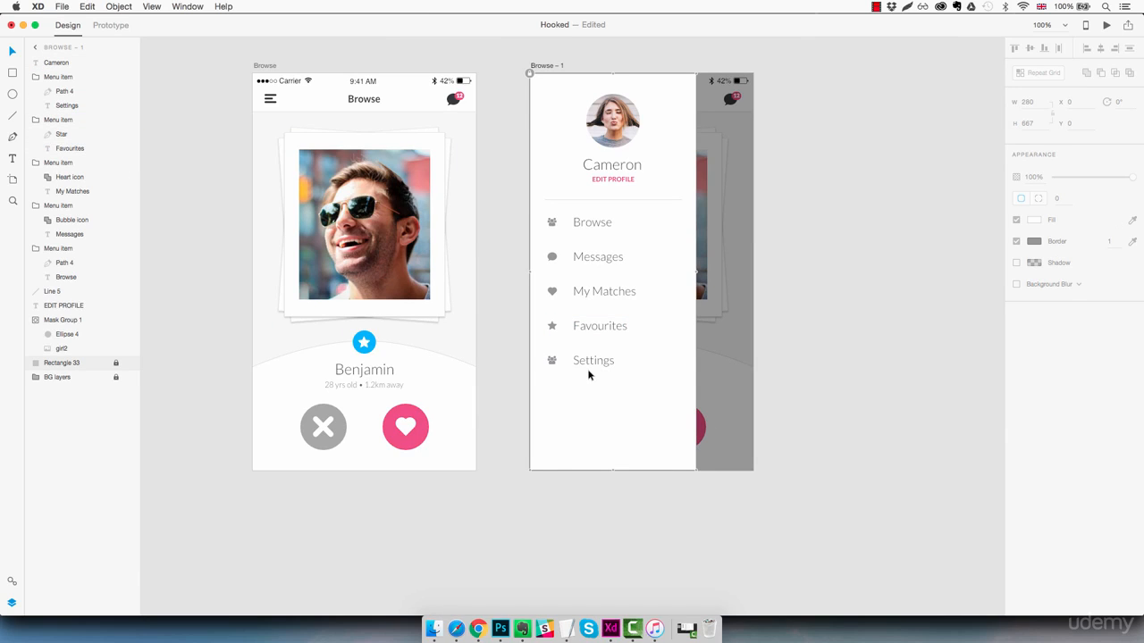
- Switch to the Font Awesome Cheatsheet in Chrome, find "cog" and copy the fa-cog glyph
key(z)
mouse_move(490, 615)
click(502, 577)
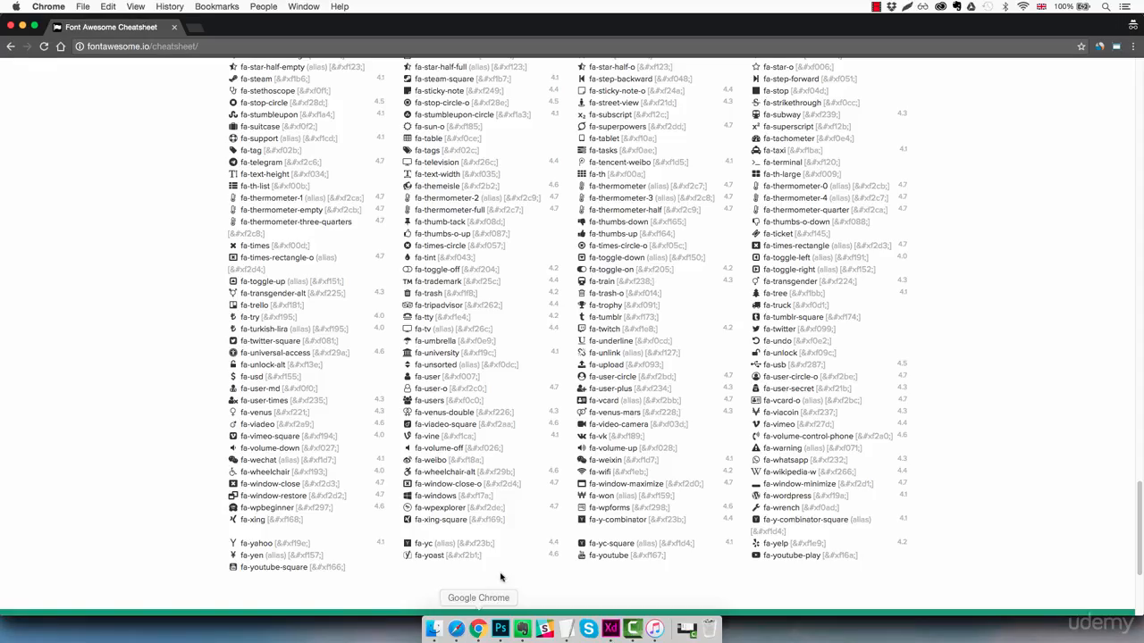
scroll(519, 301, up, 10)
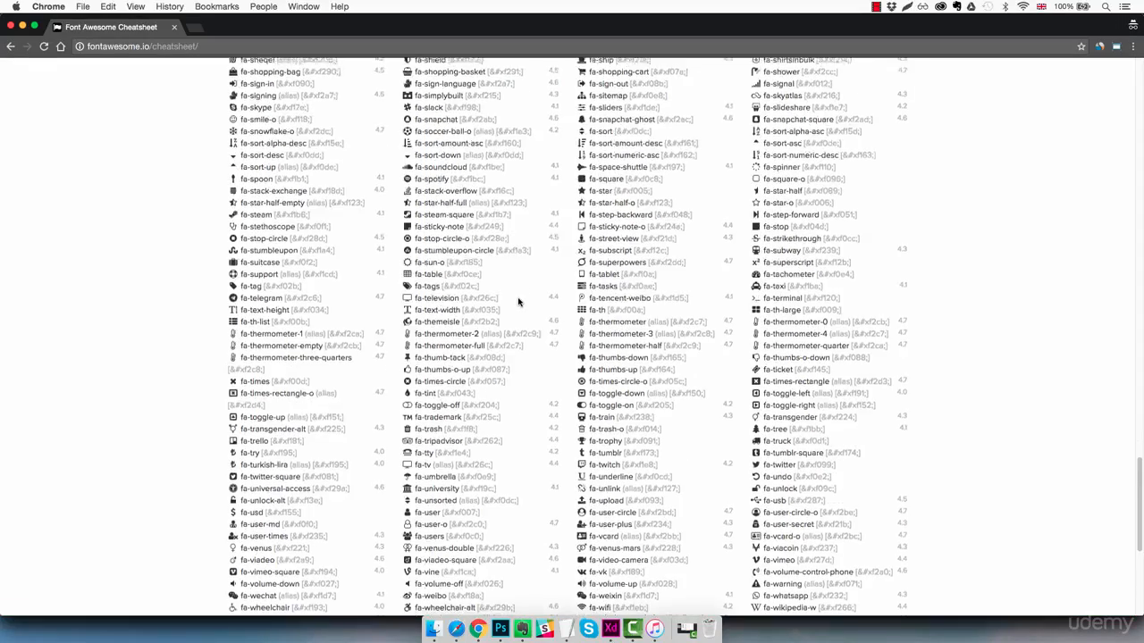
scroll(518, 301, up, 5)
key(super+f)
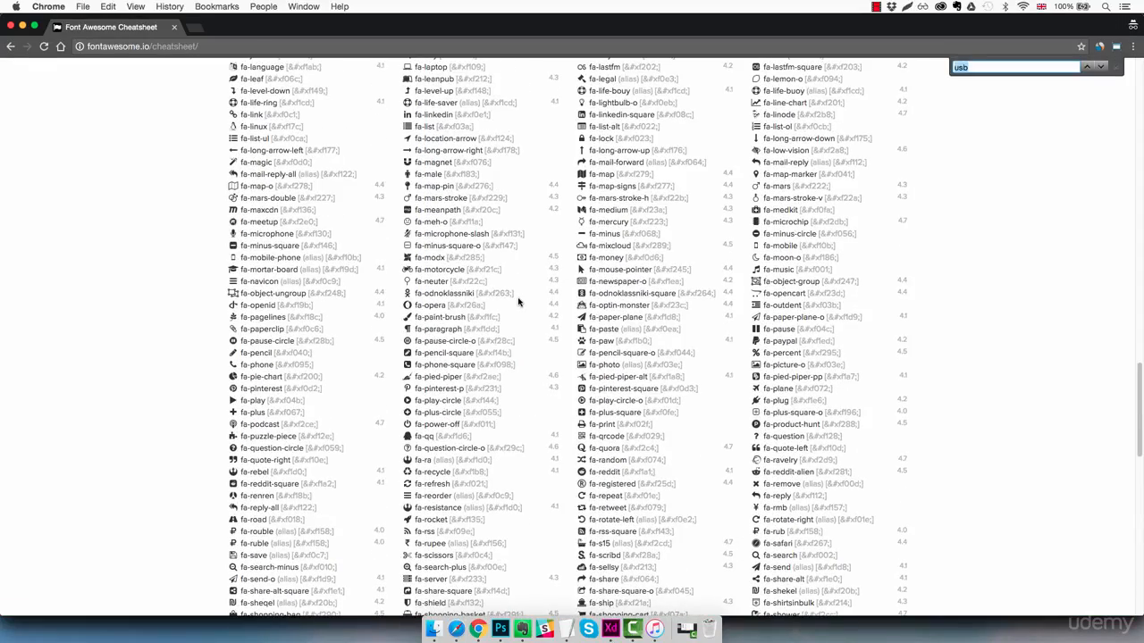
text(cog)
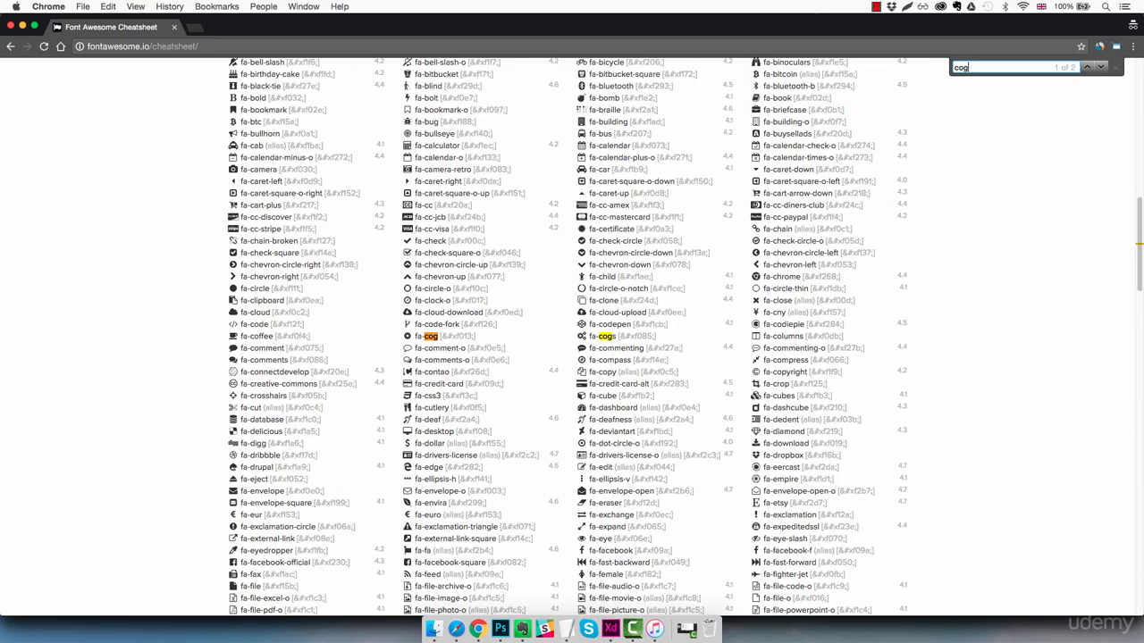
key(Escape)
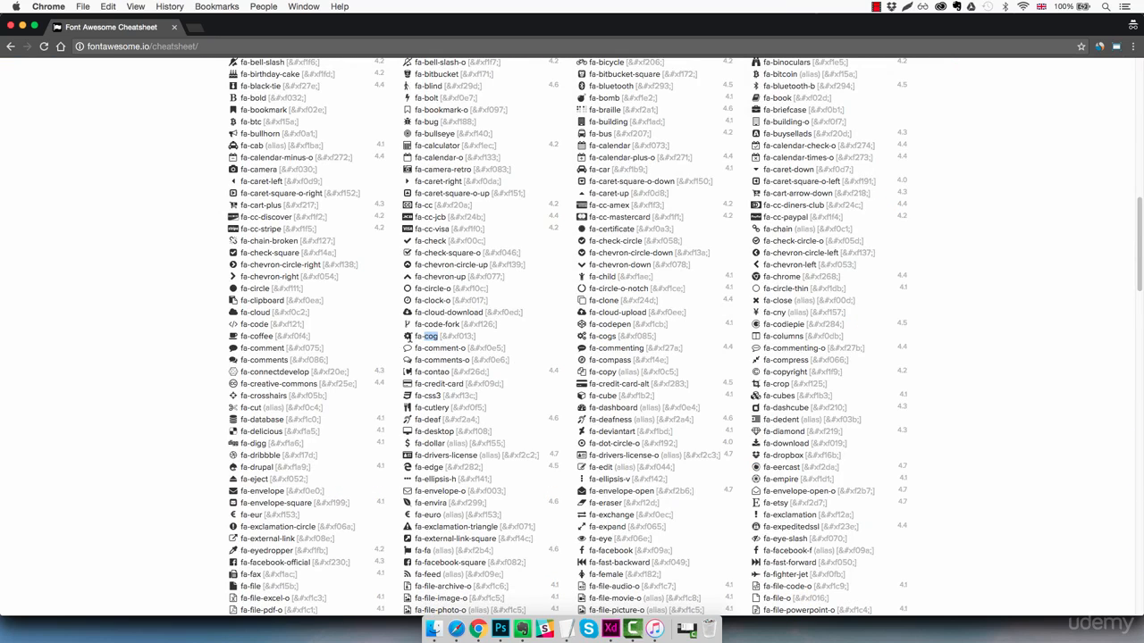
click(406, 336)
- Switch back to Adobe XD, paste the cog glyph as a text object below Settings and set its font to FontAwesome
key(super+Tab)
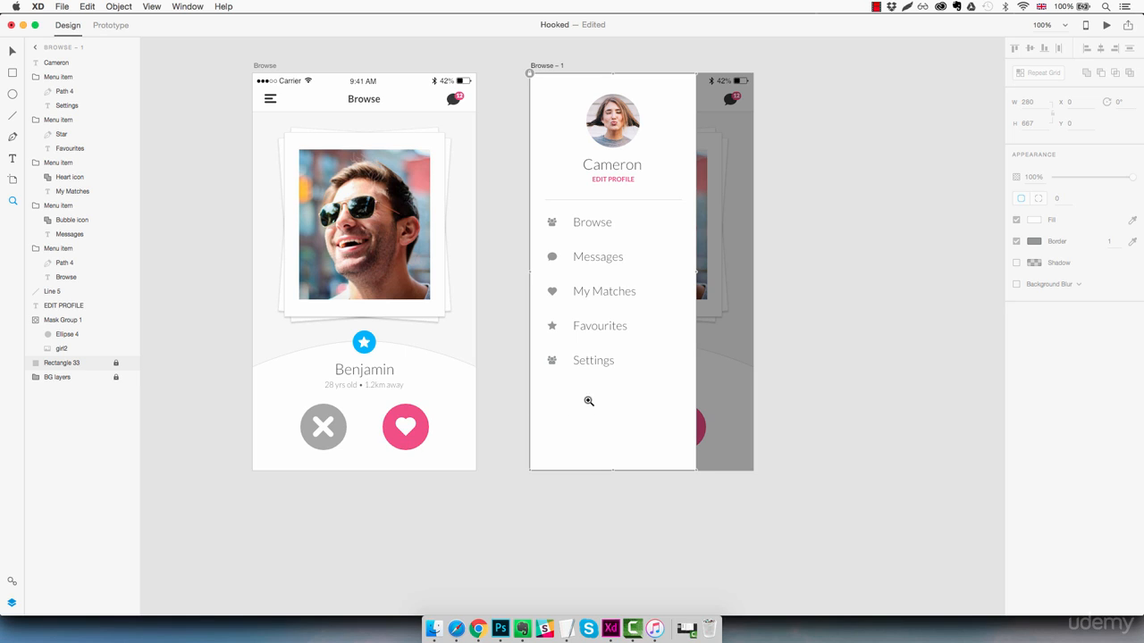
key(t)
click(565, 394)
key(super+v)
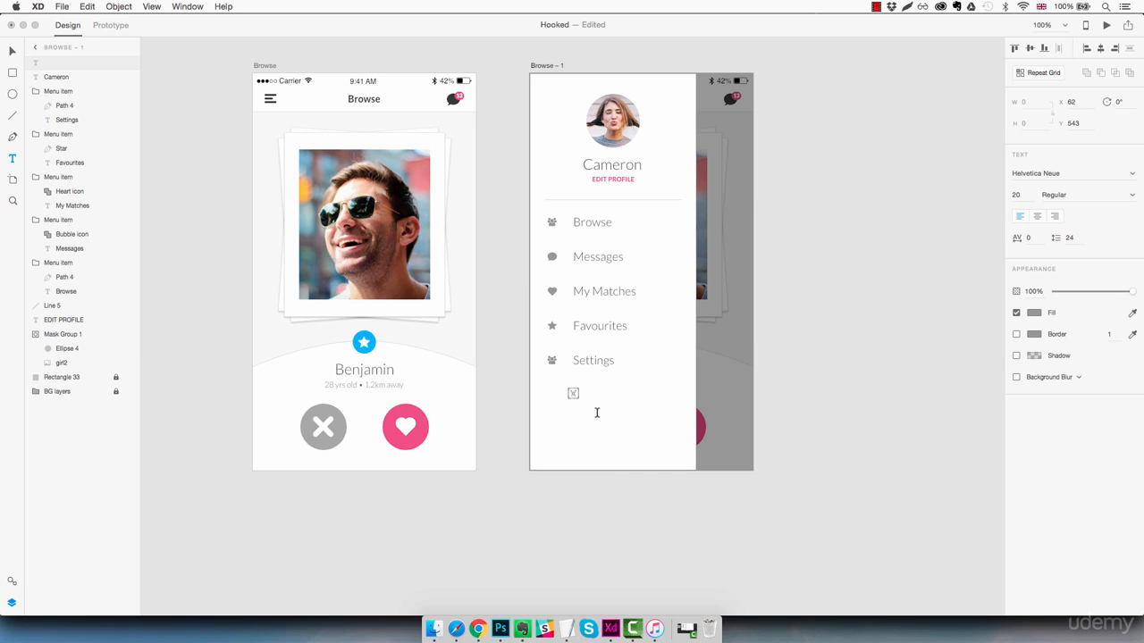
click(1035, 172)
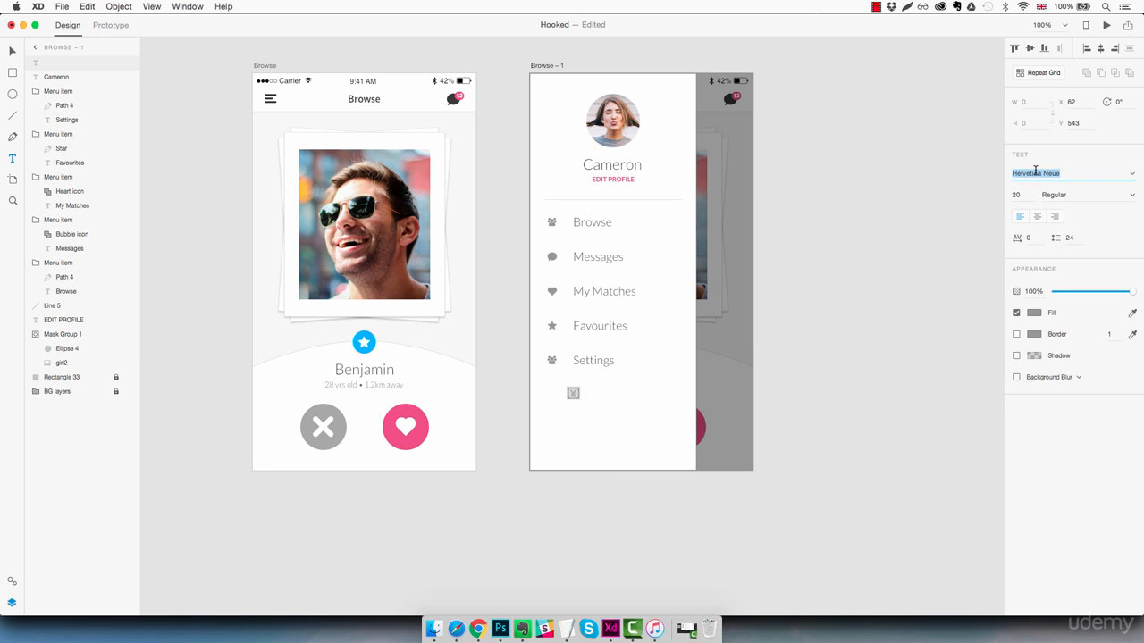
text(FontAwesome)
key(Return)
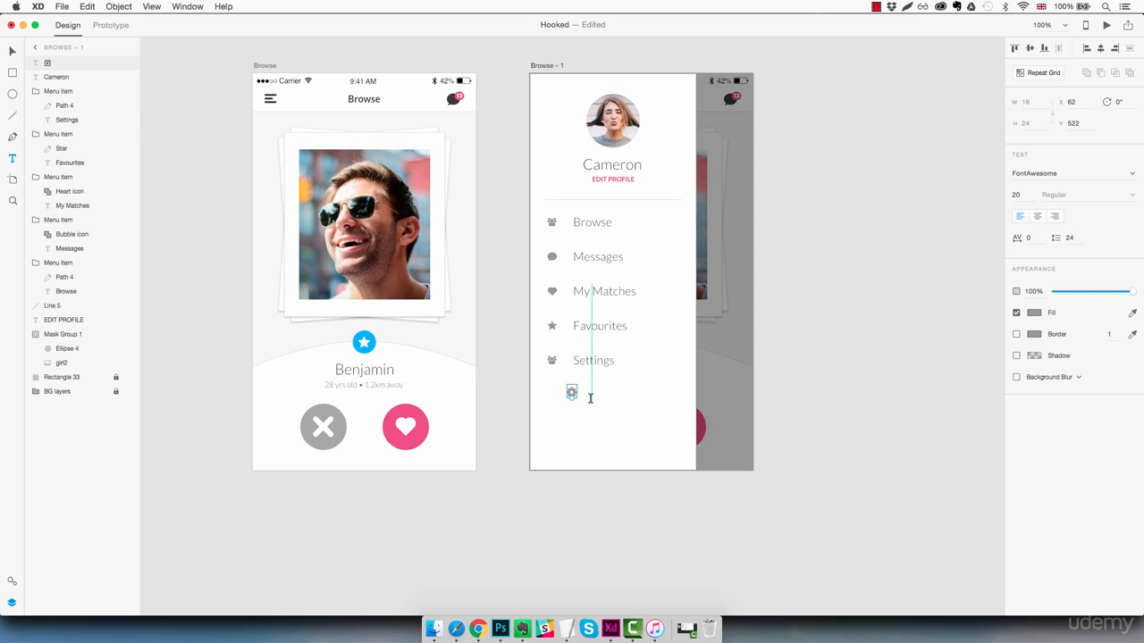
- Delete the people icon beside Settings and move the cog glyph into its place
key(z)
click(570, 377)
click(570, 376)
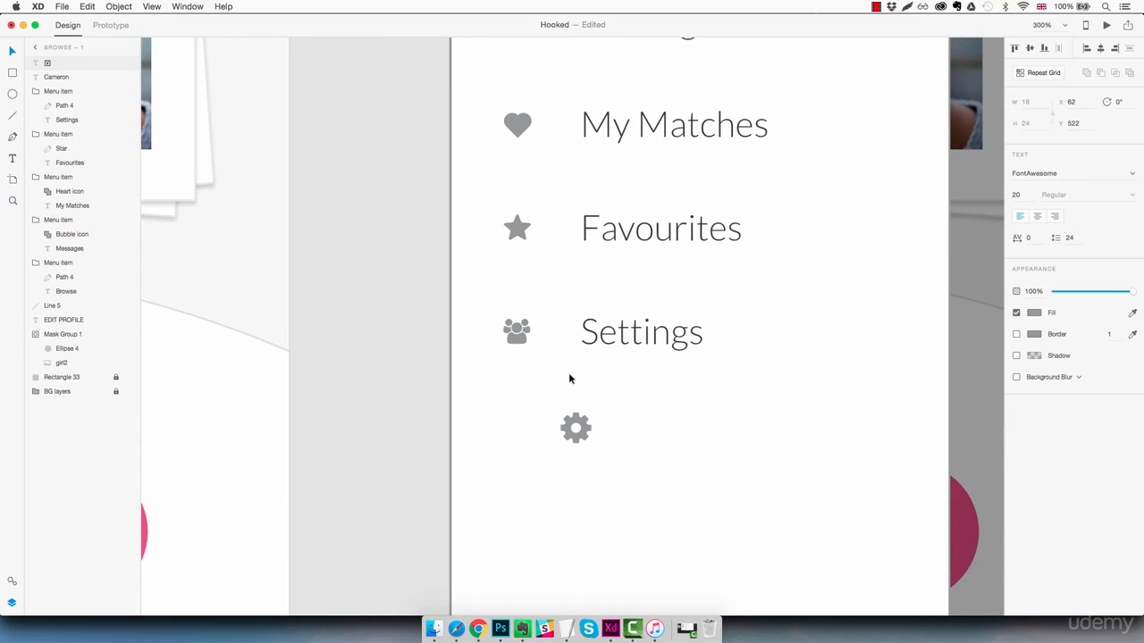
key(v)
double_click(522, 341)
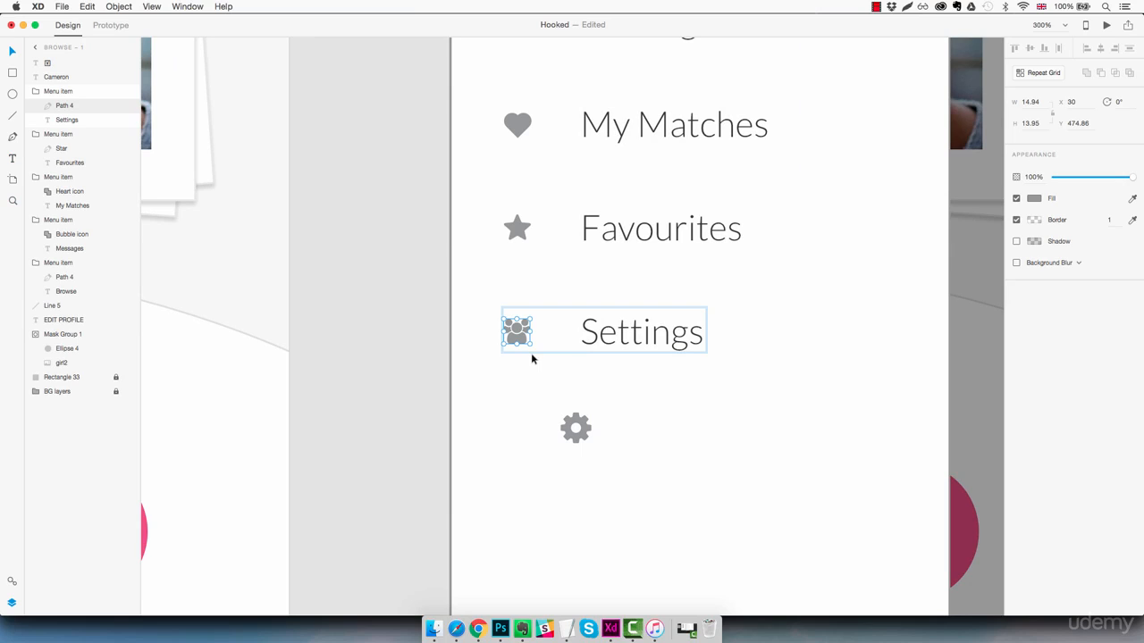
key(Delete)
drag(587, 432, 533, 339)
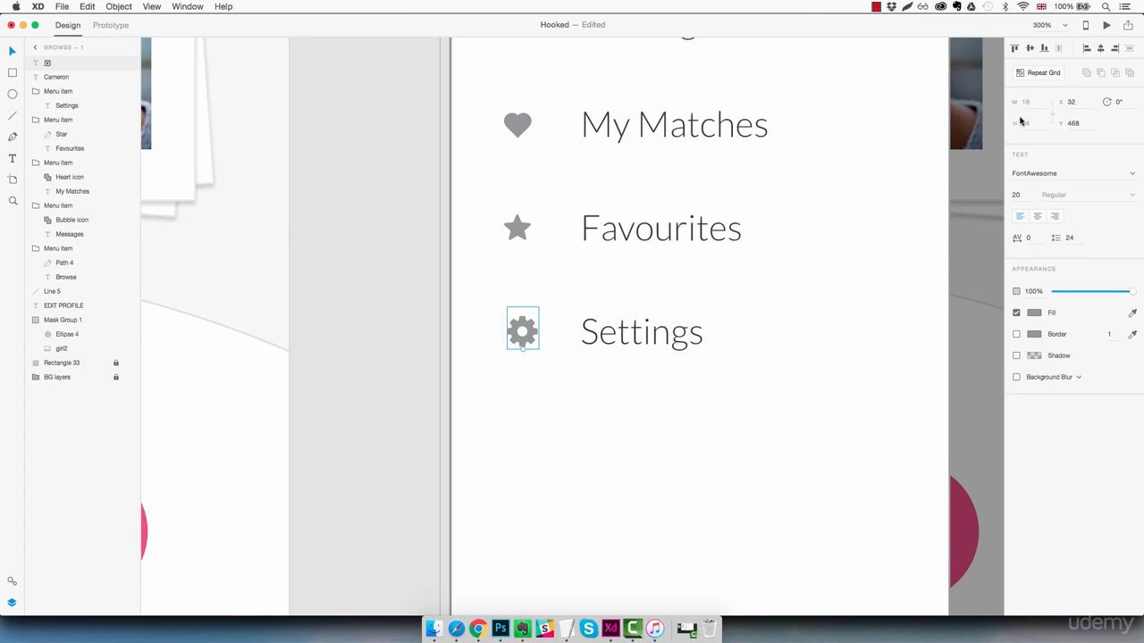
- Convert the cog glyph to a path, scale it to about 14.64 by 14.64 and align it with the icons above
click(119, 7)
mouse_move(143, 109)
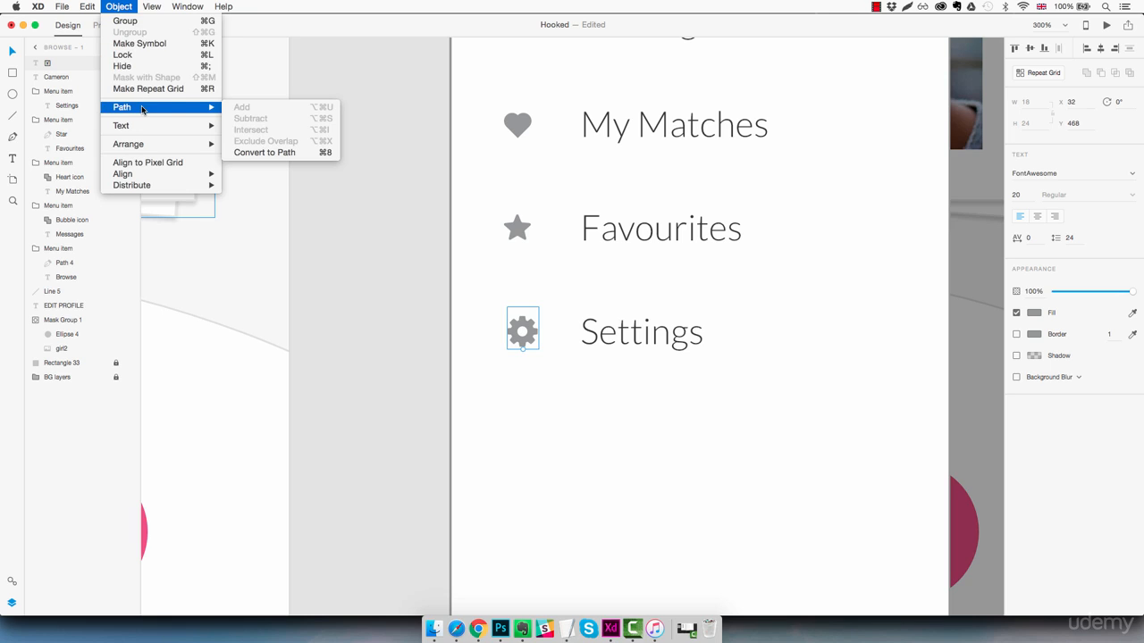
click(262, 153)
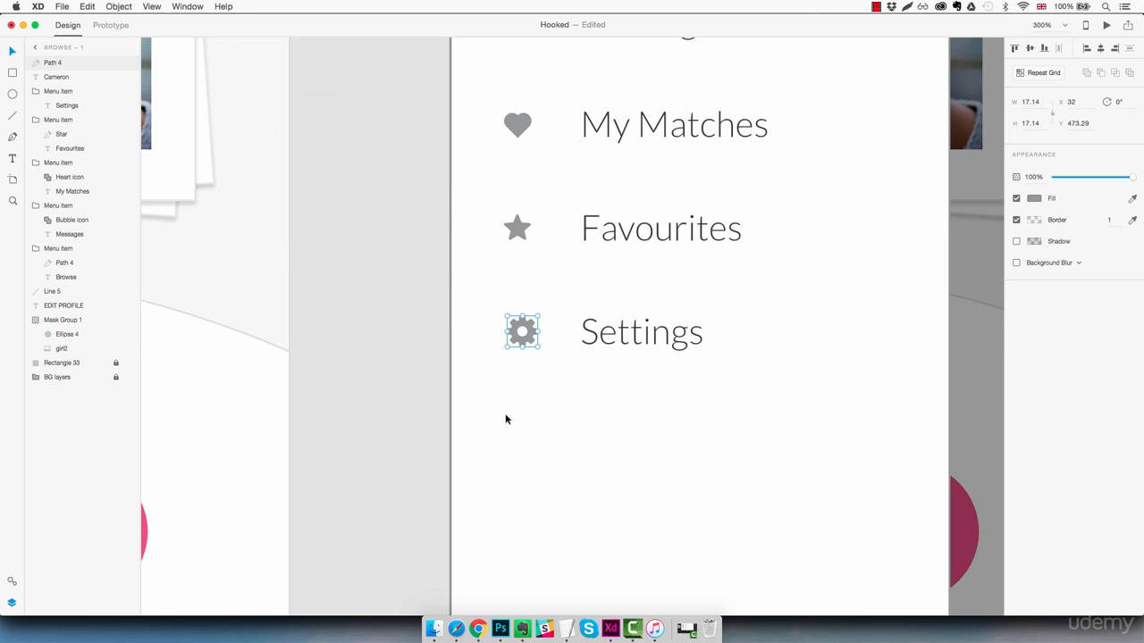
drag(536, 315, 527, 334)
scroll(546, 338, left, 1)
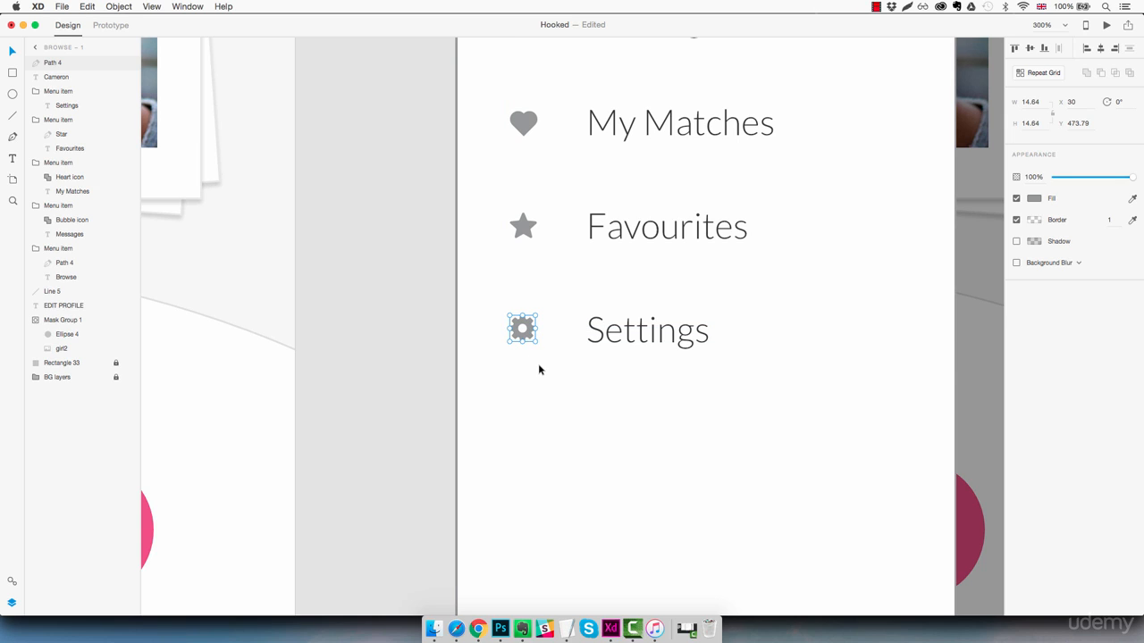
- Rename the cog path layer to Cogs and move it into the Settings menu item group
double_click(51, 62)
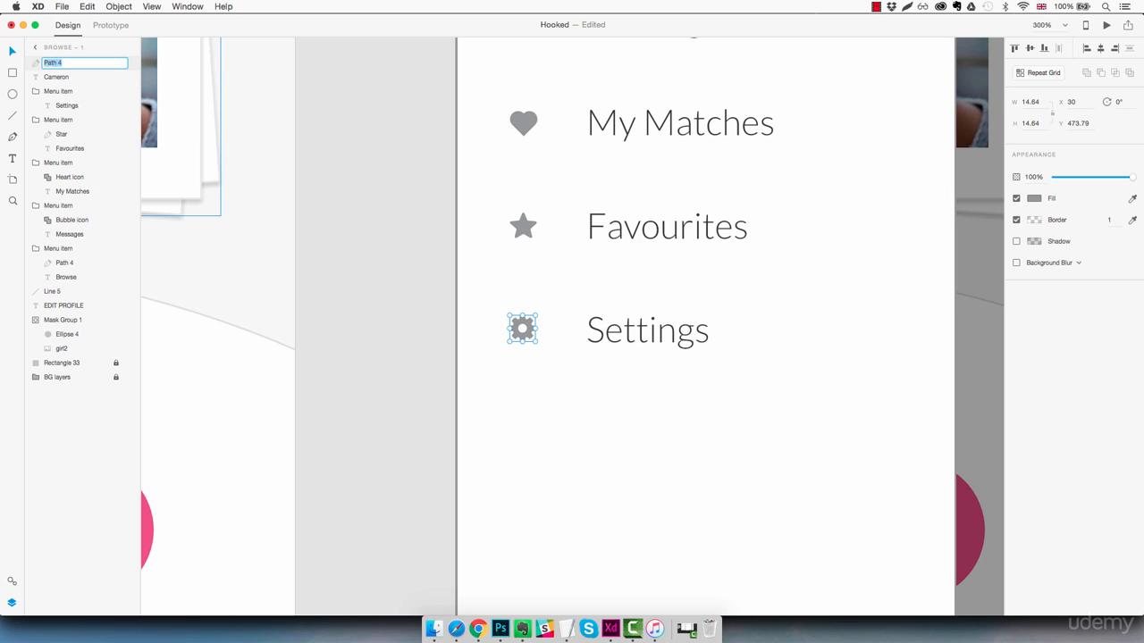
text(Cogs)
key(Return)
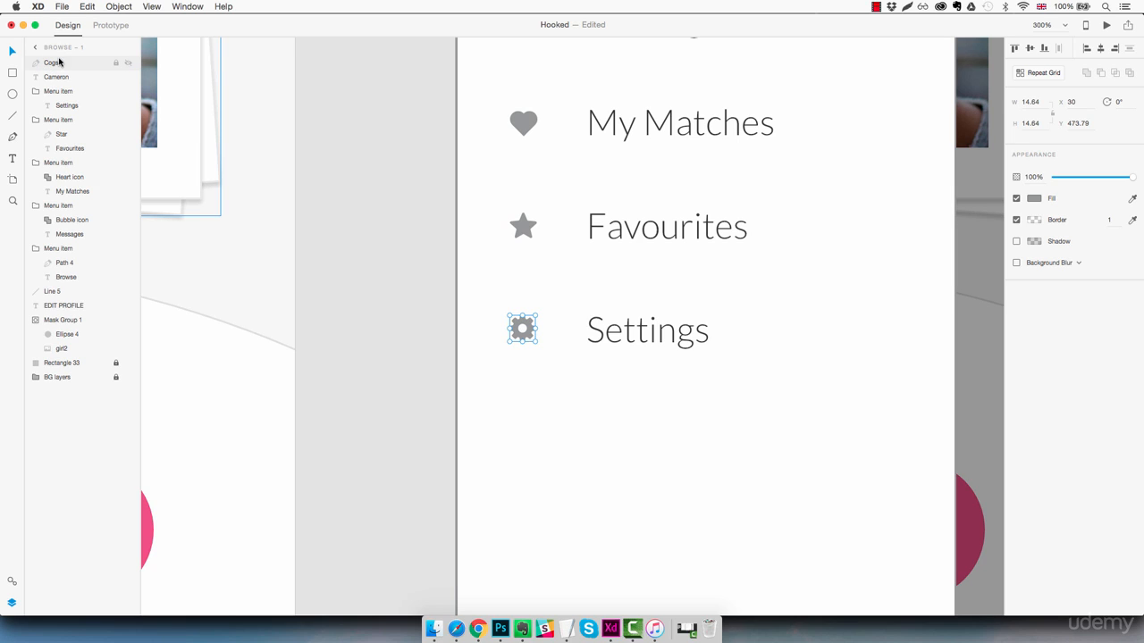
drag(57, 64, 66, 102)
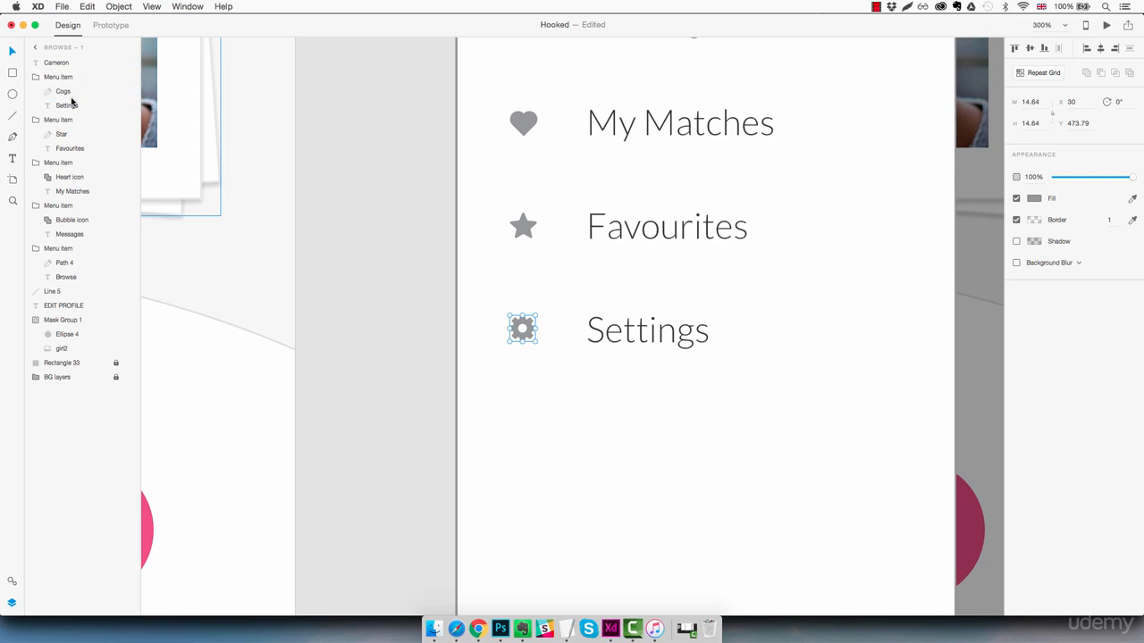
click(622, 418)
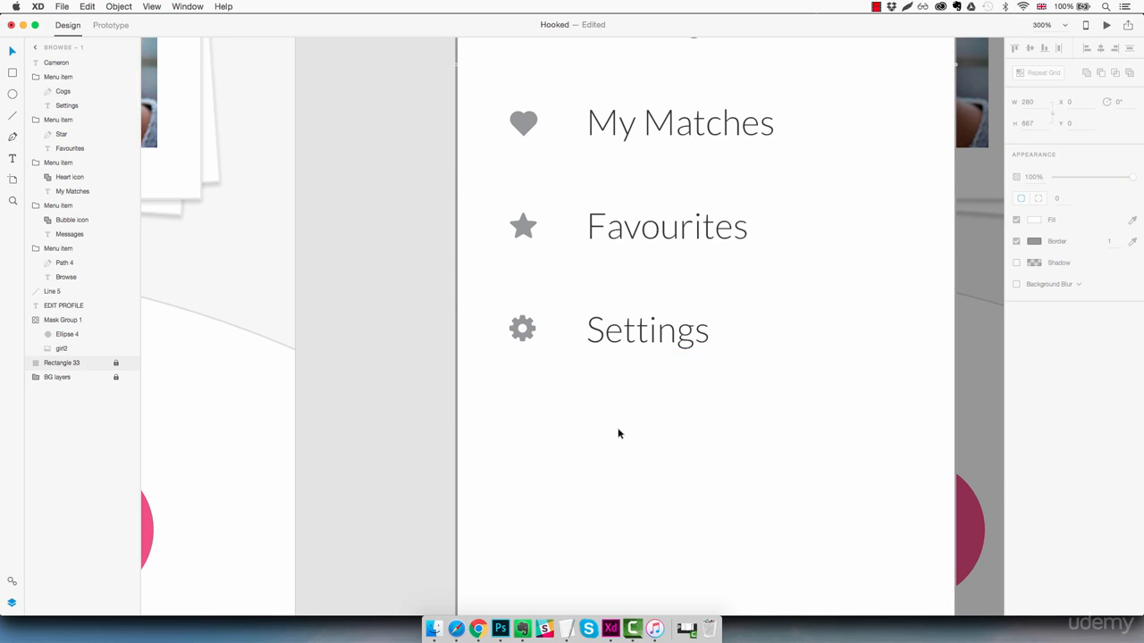
- Shift all five menu items together slightly down below the divider, to Y 247
scroll(618, 434, up, 5)
key(super+1)
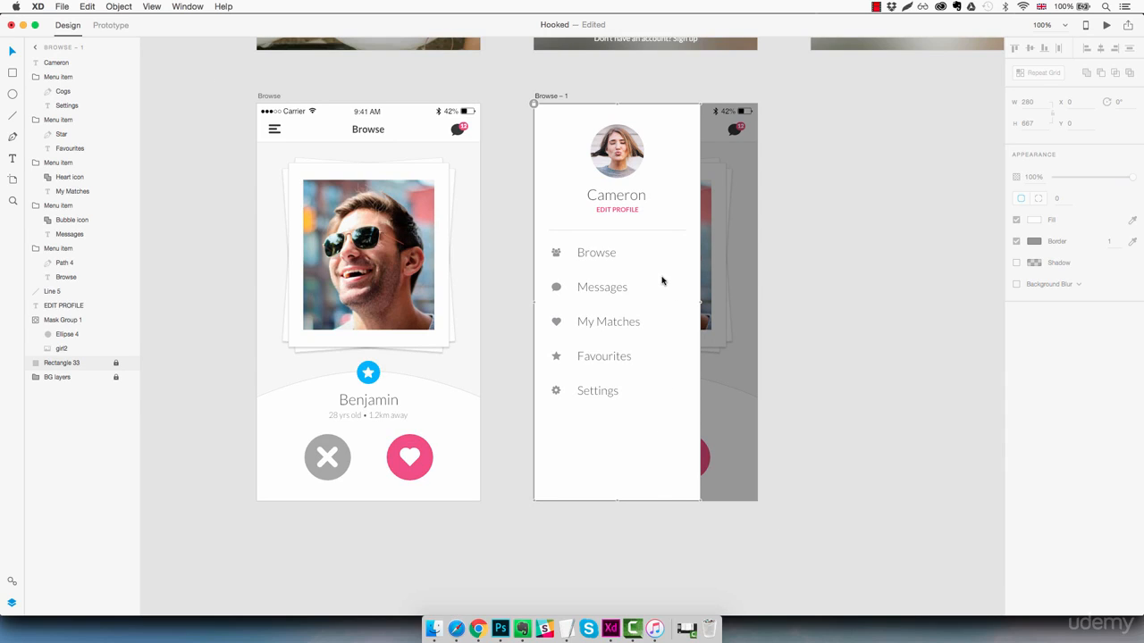
drag(651, 244, 583, 399)
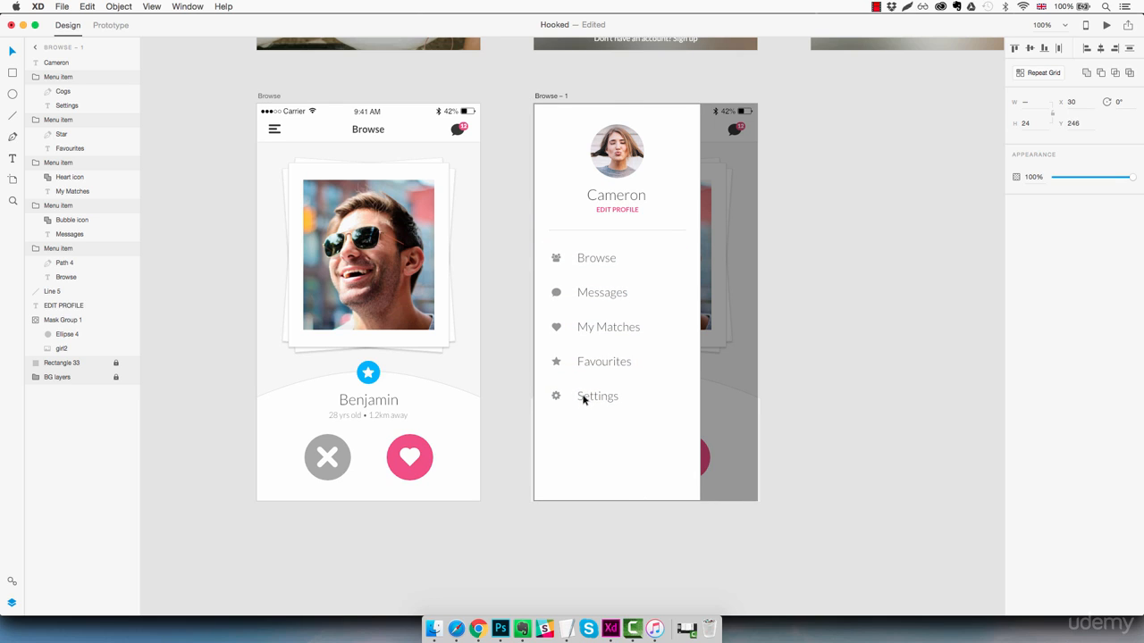
drag(583, 399, 582, 399)
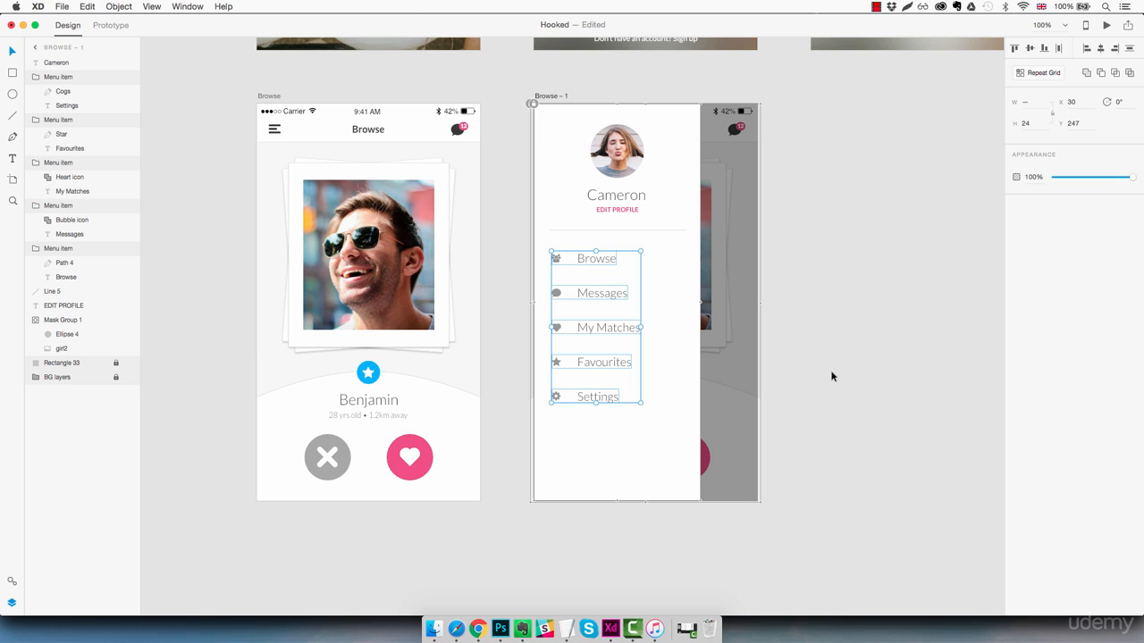
click(798, 426)
- Unlock the white sidebar background rectangle, remove its border and lock it again
click(659, 436)
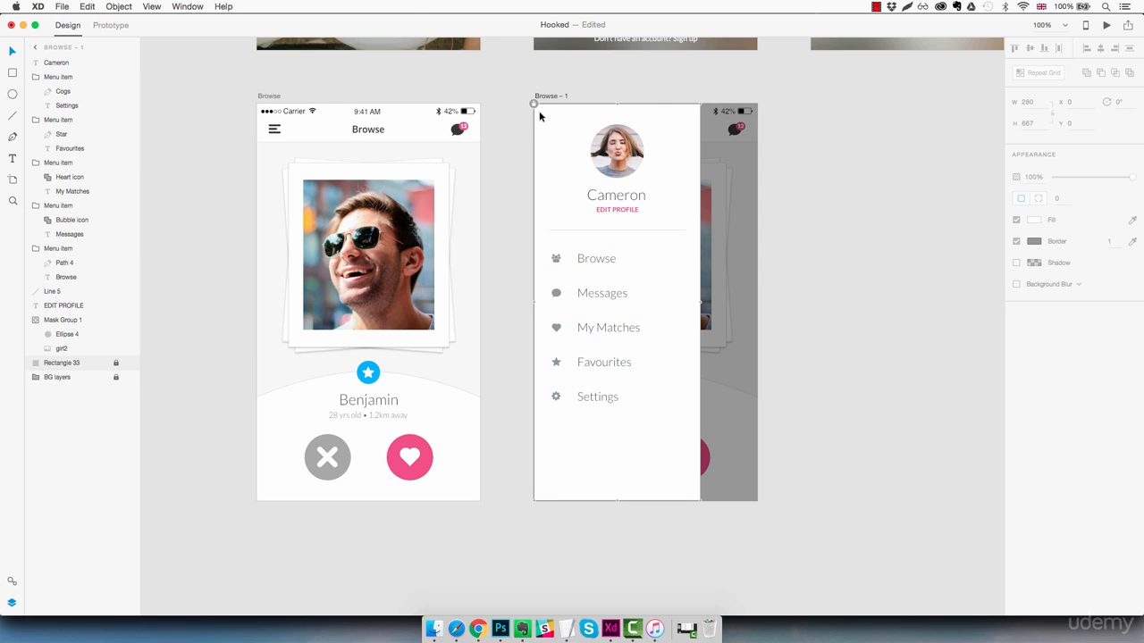
key(super+l)
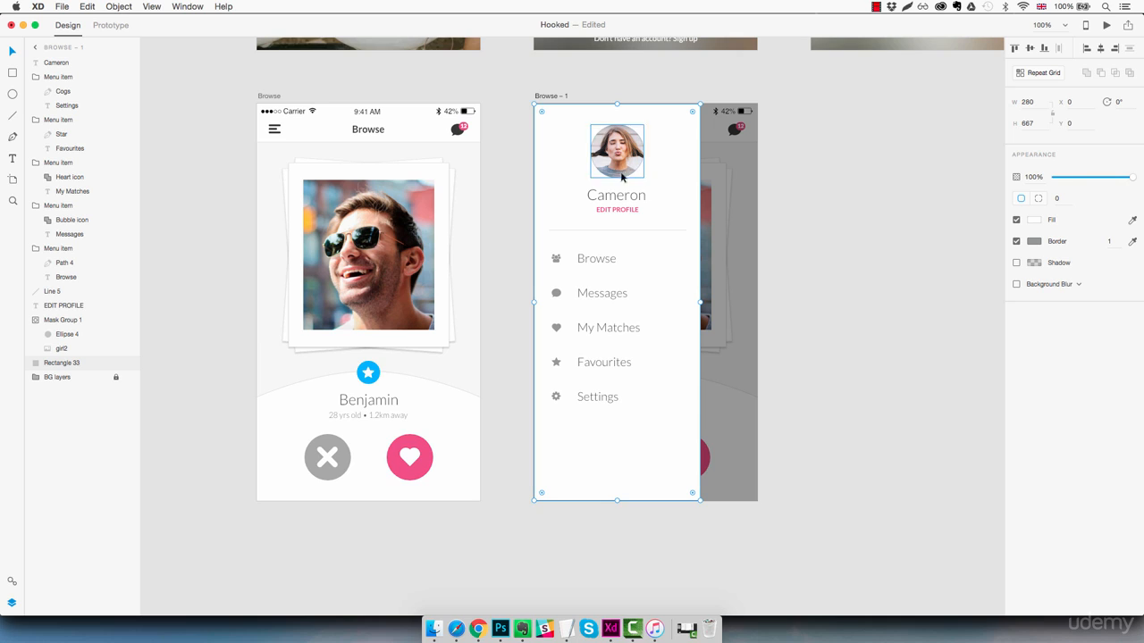
click(1016, 241)
key(super+l)
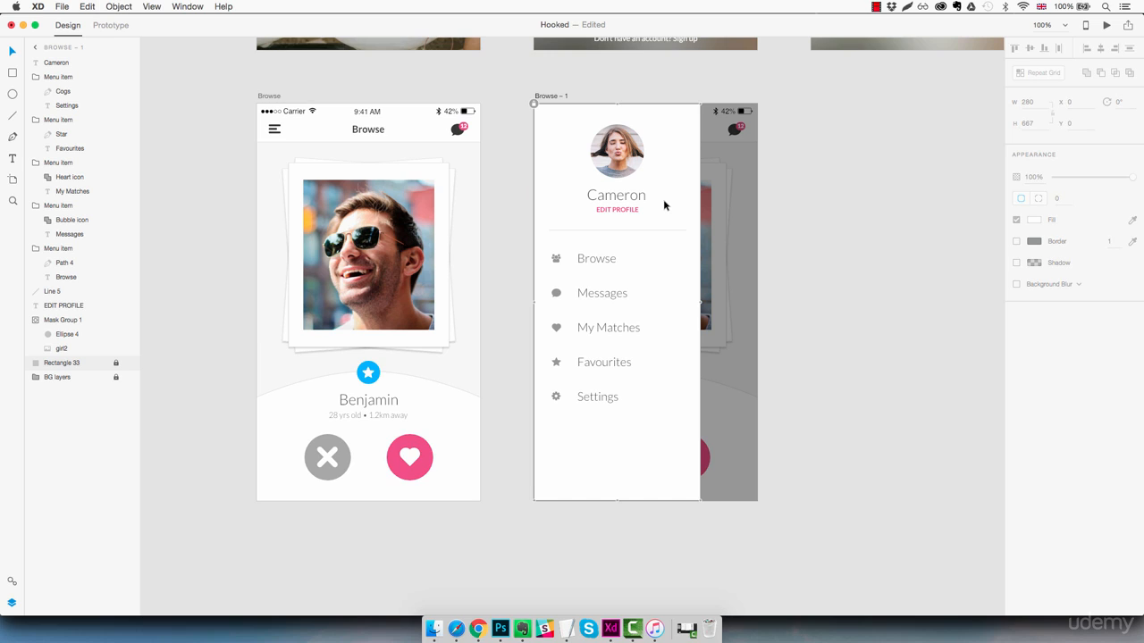
- Rename the Browse – 1 artboard to Sidebar Menu
double_click(553, 96)
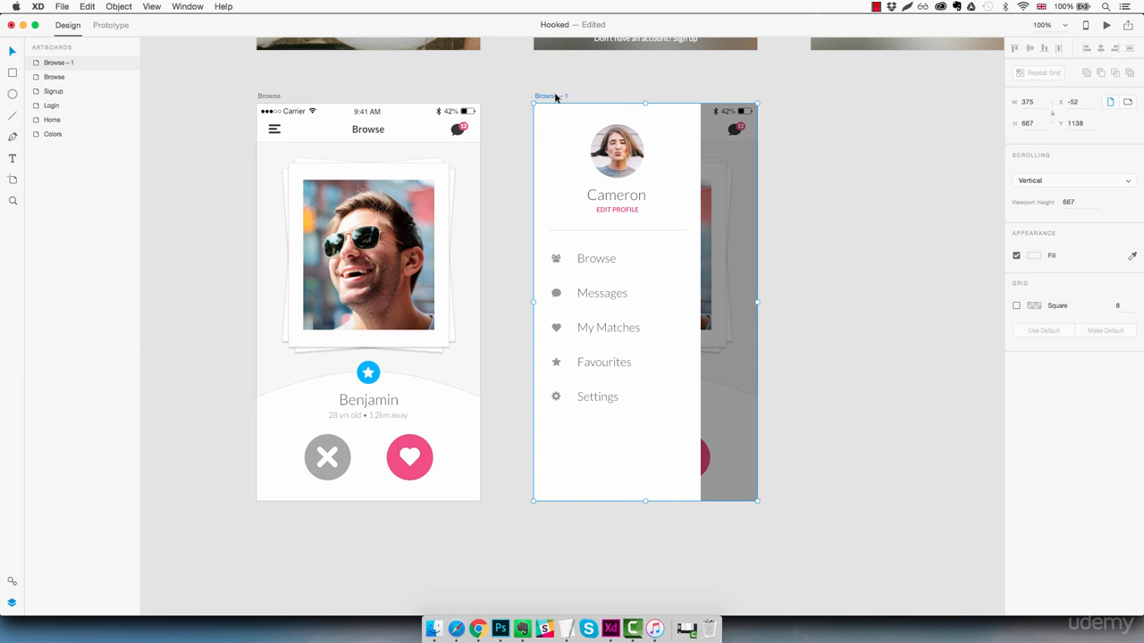
text(Me)
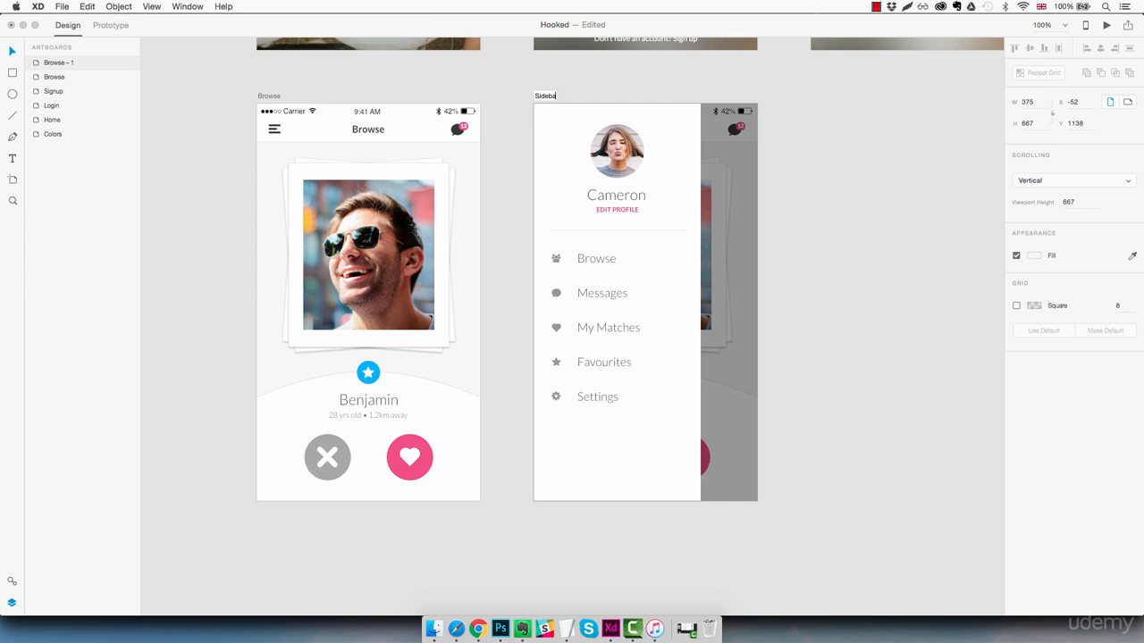
text(enu)
key(Return)
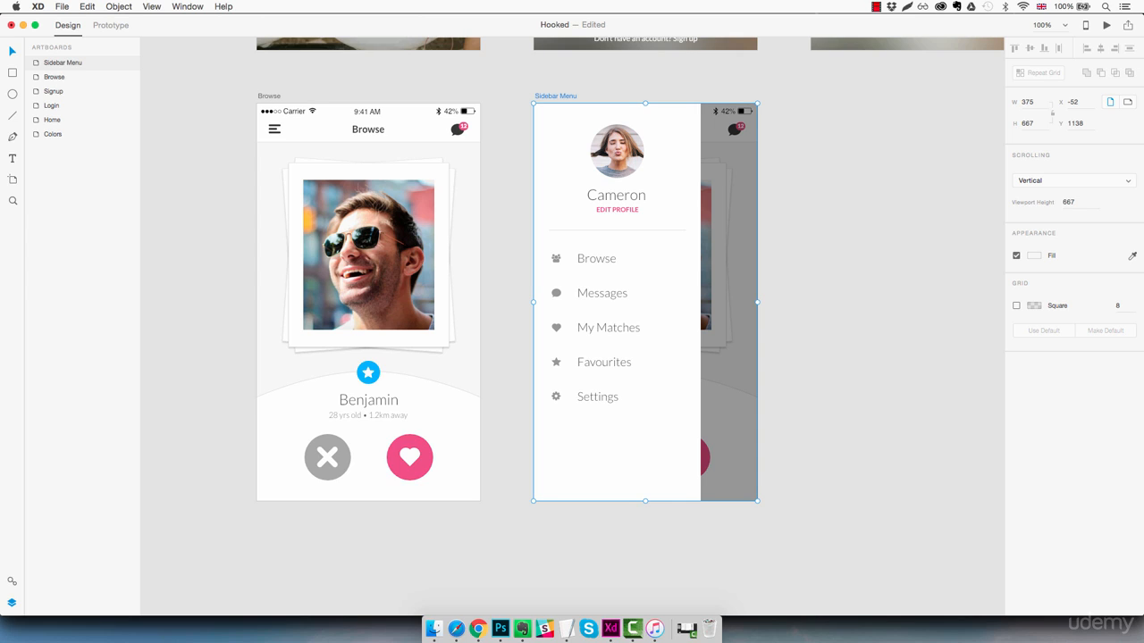
click(796, 218)
scroll(794, 219, right, 1)
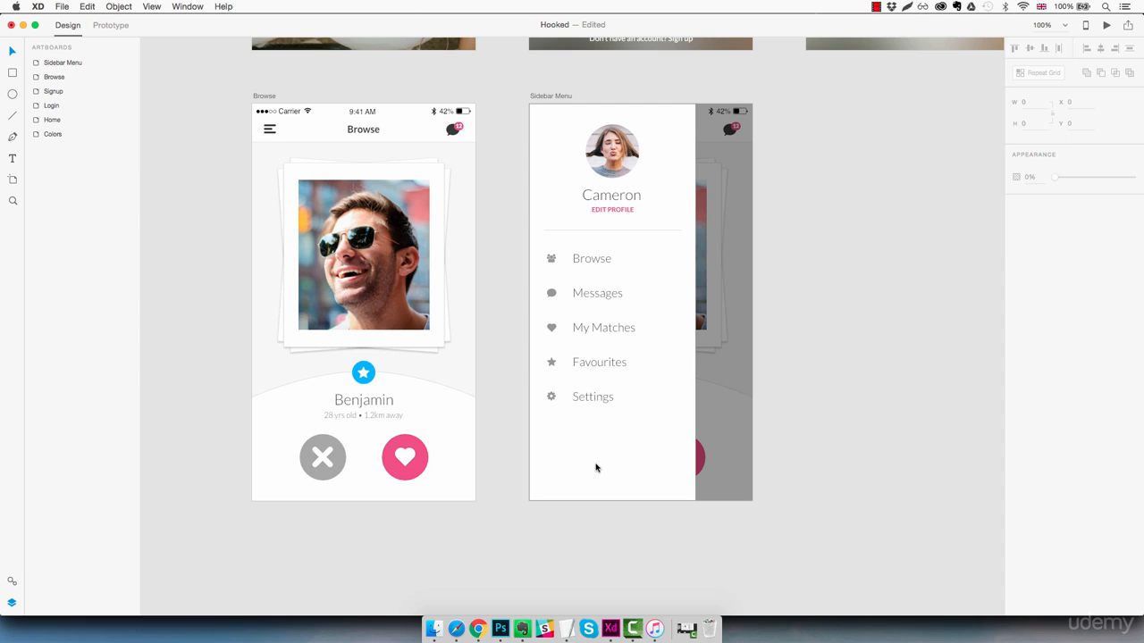
- Draw a rectangle about 280 by 80 across the foot of the sidebar, filled with pink #F24E86 and without a border
key(r)
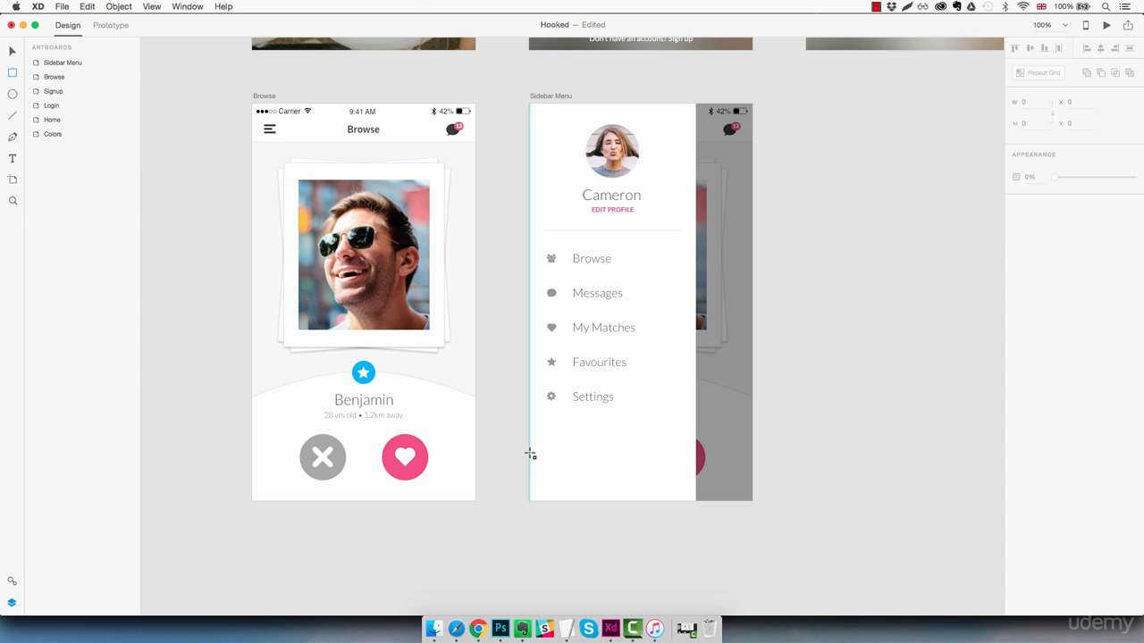
drag(529, 453, 693, 501)
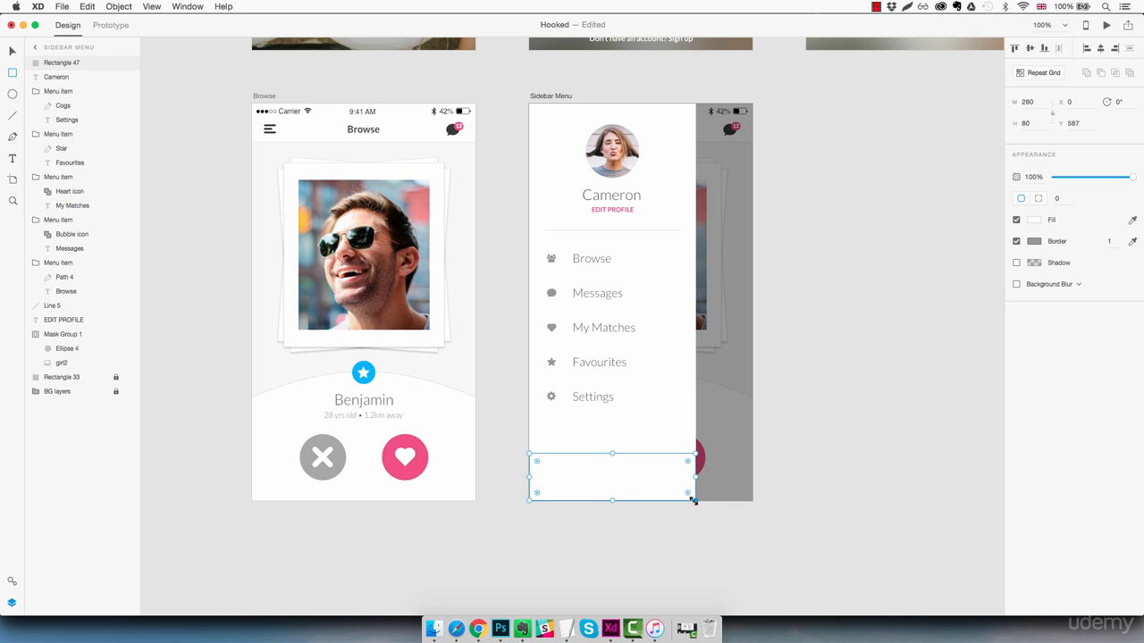
click(1033, 219)
click(917, 300)
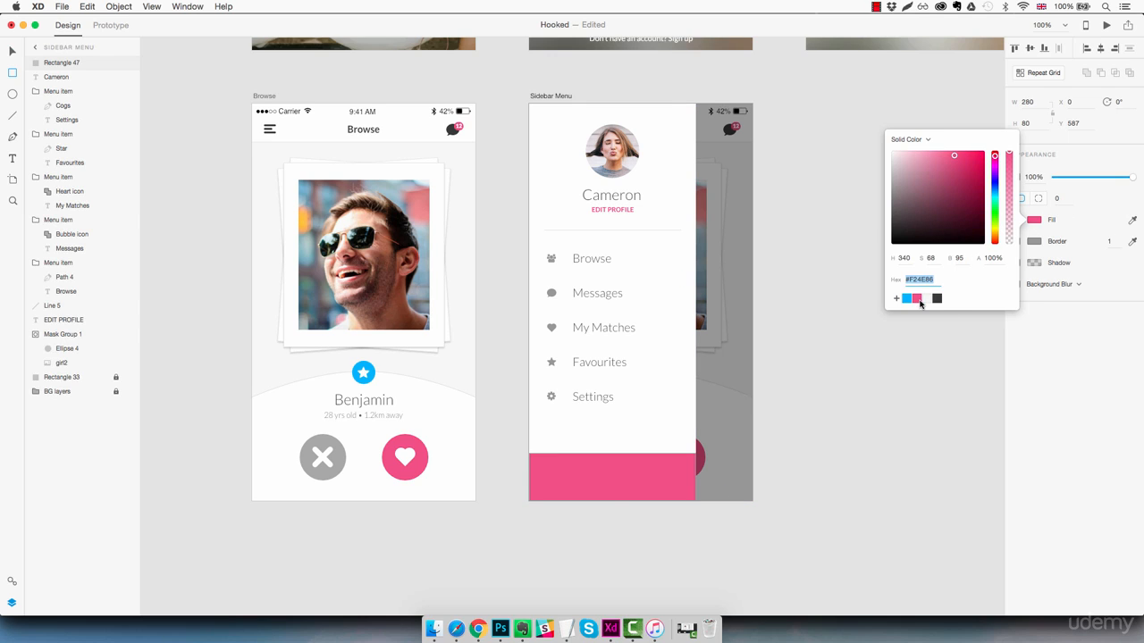
click(1047, 254)
click(1015, 242)
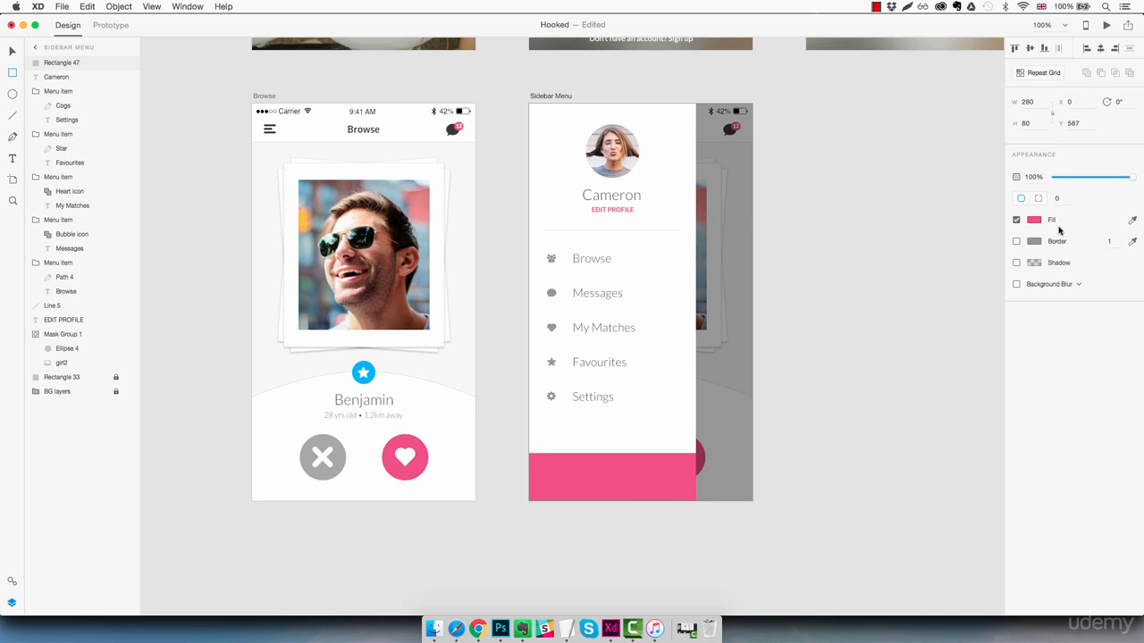
- Reduce the pink rectangle's height to 70 and move it down flush with the artboard's bottom edge
click(1035, 123)
key(Down)
key(Down)
key(Down)
key(Down)
key(Down)
key(Down)
key(Down)
key(Down)
key(Down)
key(Down)
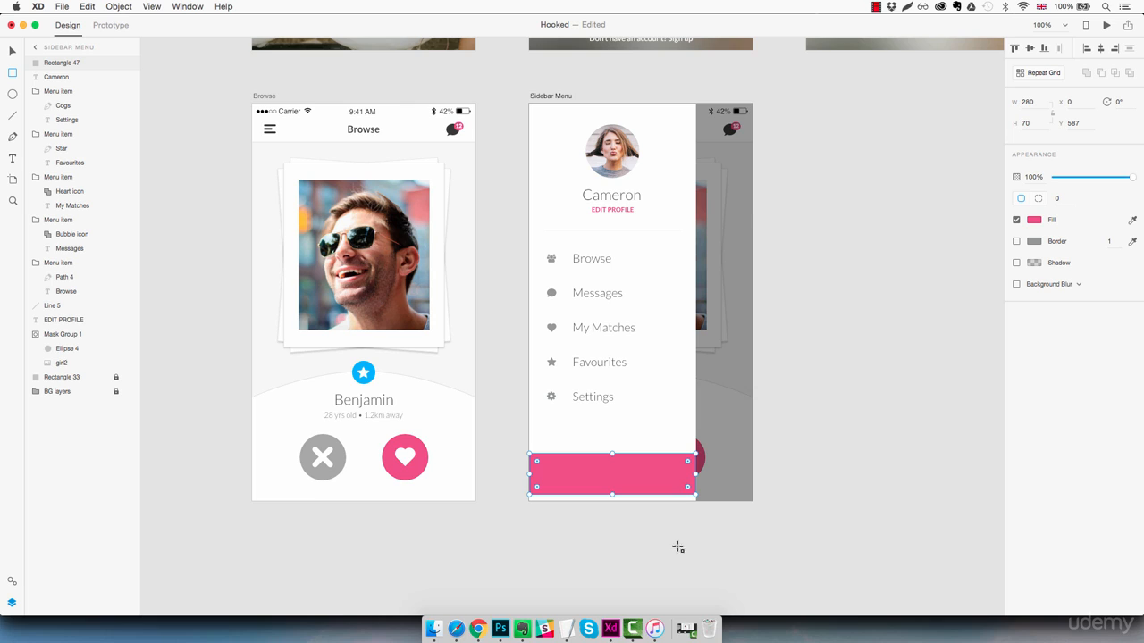
drag(648, 474, 650, 482)
key(Down)
key(Down)
key(Down)
key(Down)
key(Down)
key(Down)
key(Down)
key(Down)
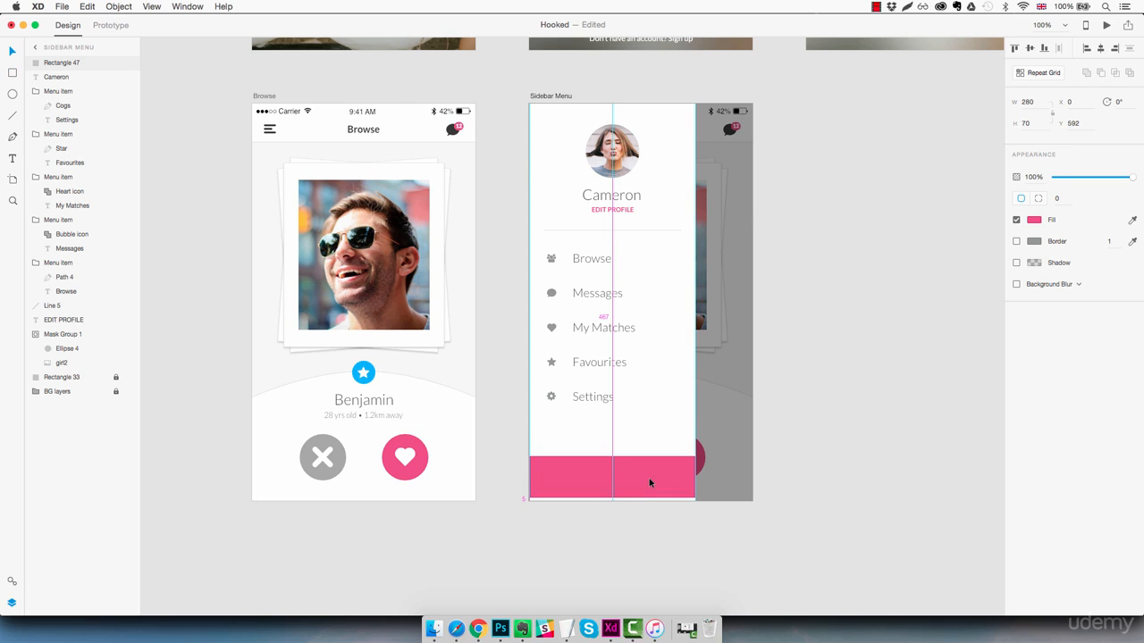
click(819, 458)
- Copy the HOOKED logo text from the Home artboard into the Sidebar Menu artboard and place it on the pink bar
scroll(598, 197, up, 10)
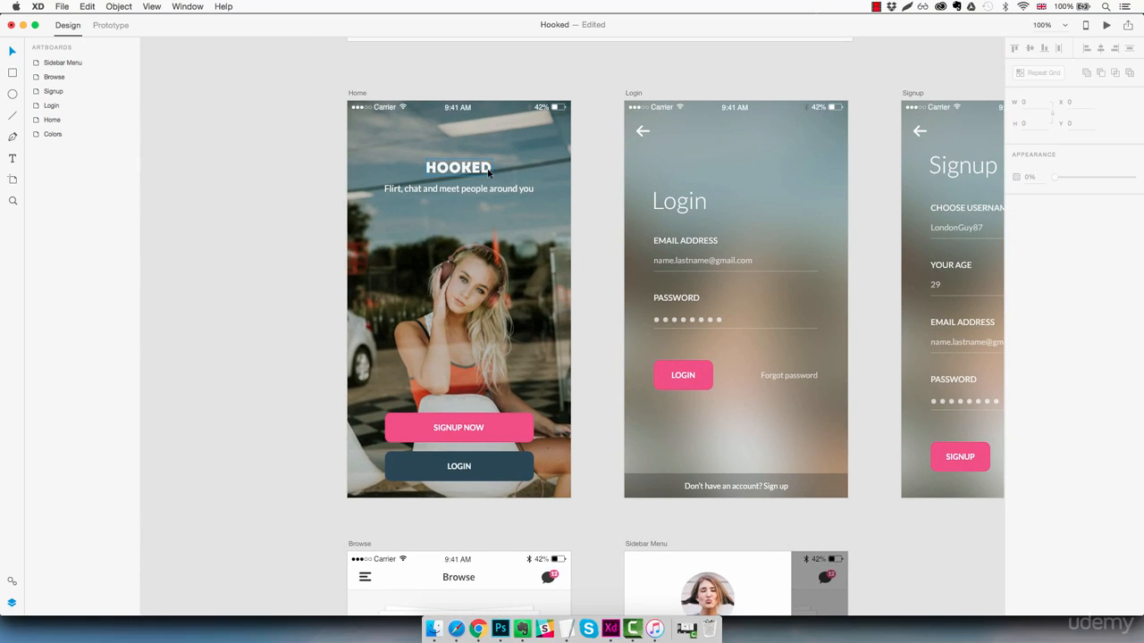
click(489, 174)
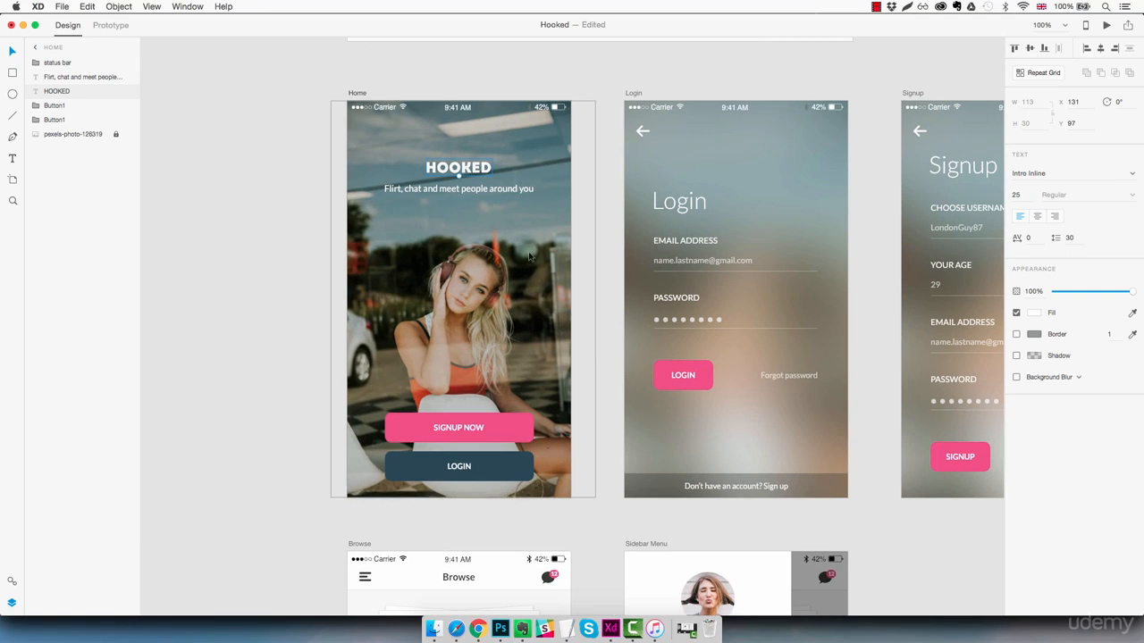
scroll(753, 531, down, 8)
scroll(679, 439, down, 3)
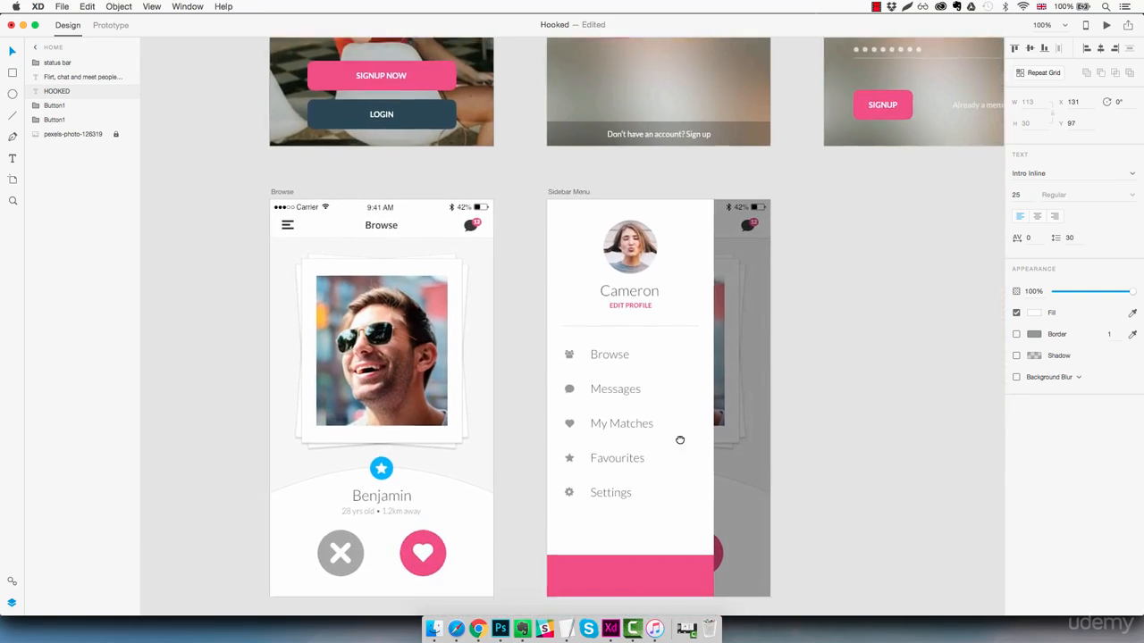
key(cmd+v)
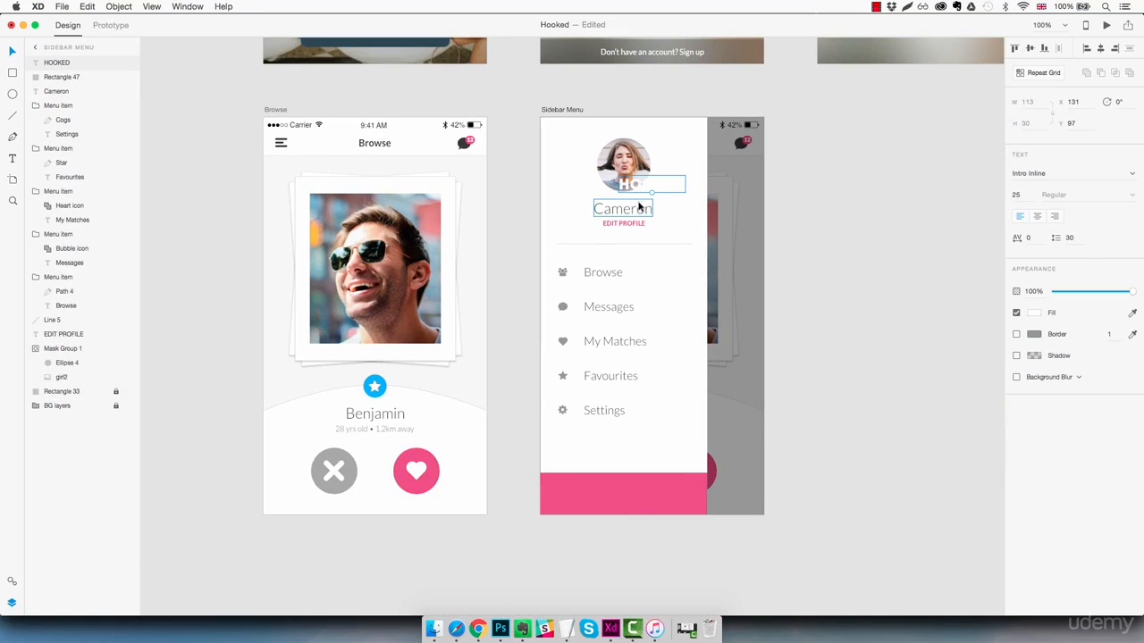
drag(631, 189, 633, 508)
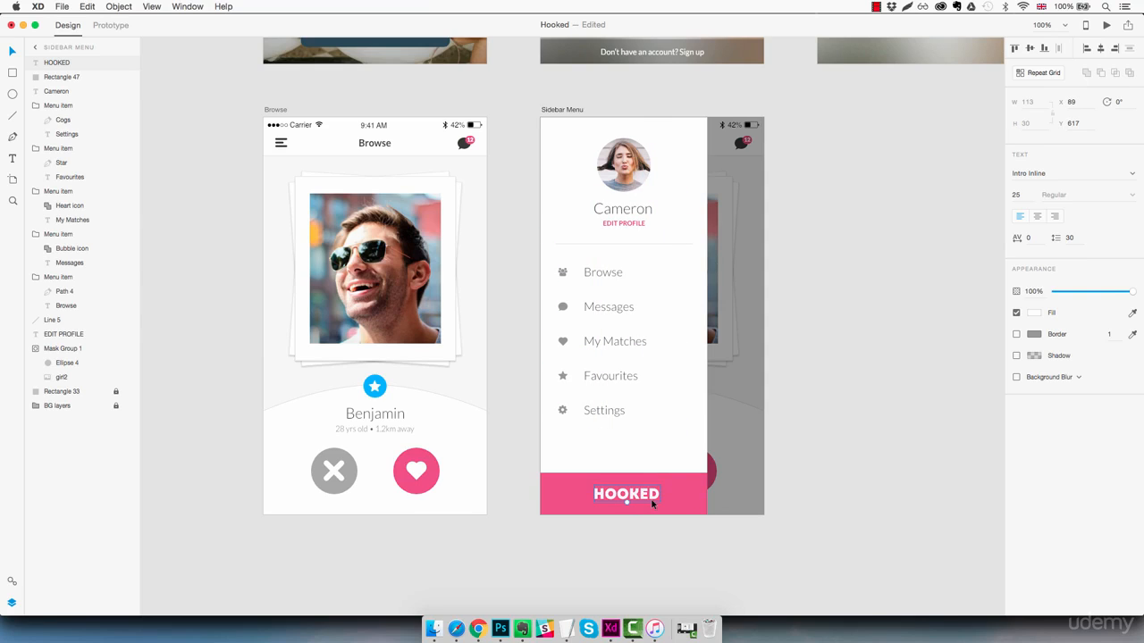
- Set the HOOKED text on the pink bar to font size 20 and centre it in the bar
click(1016, 195)
text(20)
key(Return)
key(Down)
key(Down)
drag(636, 499, 641, 496)
click(826, 455)
drag(835, 418, 809, 454)
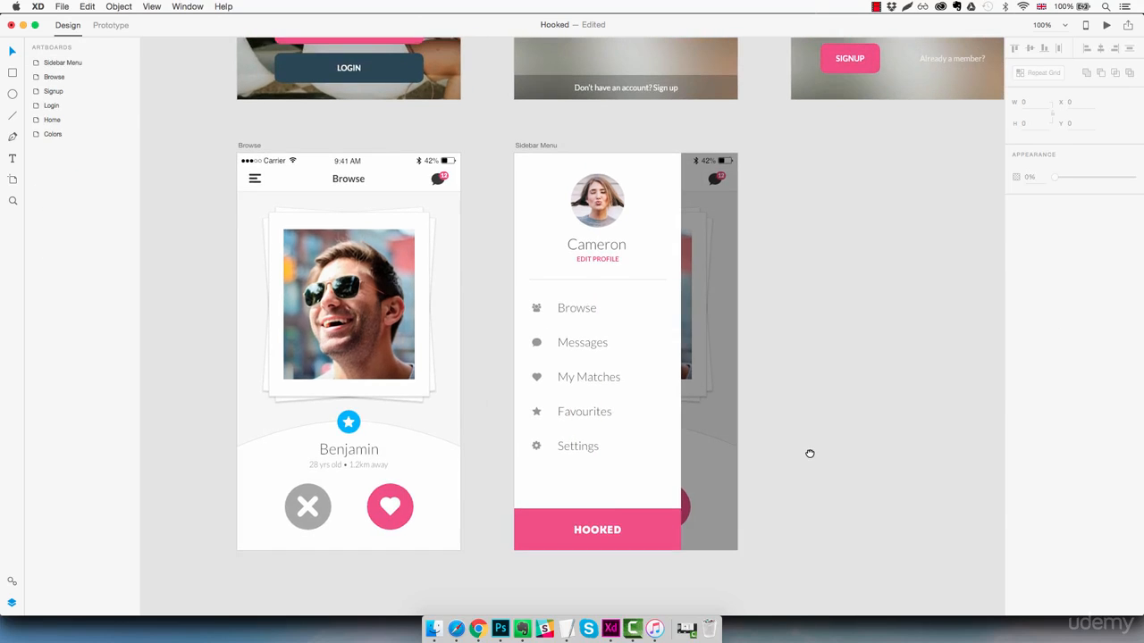